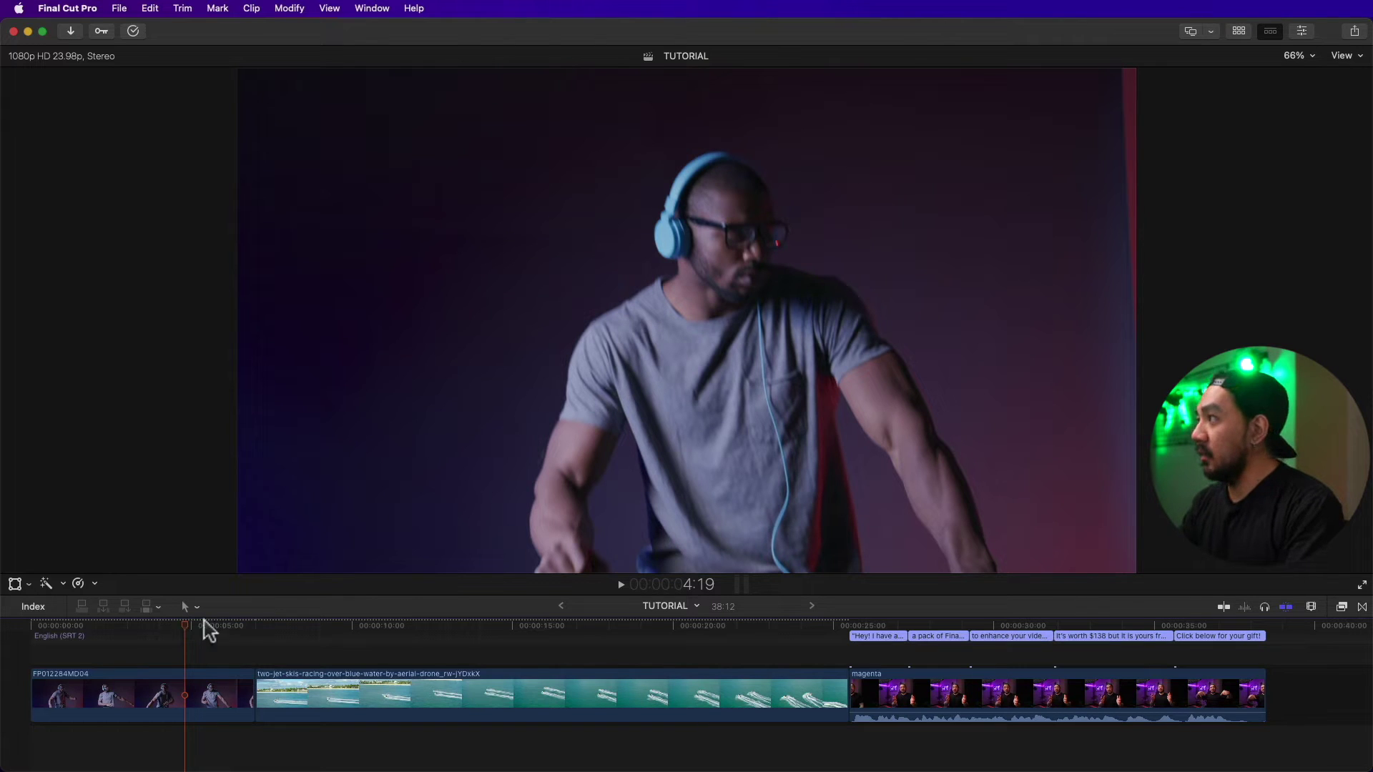
# - Open the Share destinations list from the toolbar for the TUTORIAL project
pyautogui.click(1355, 32)
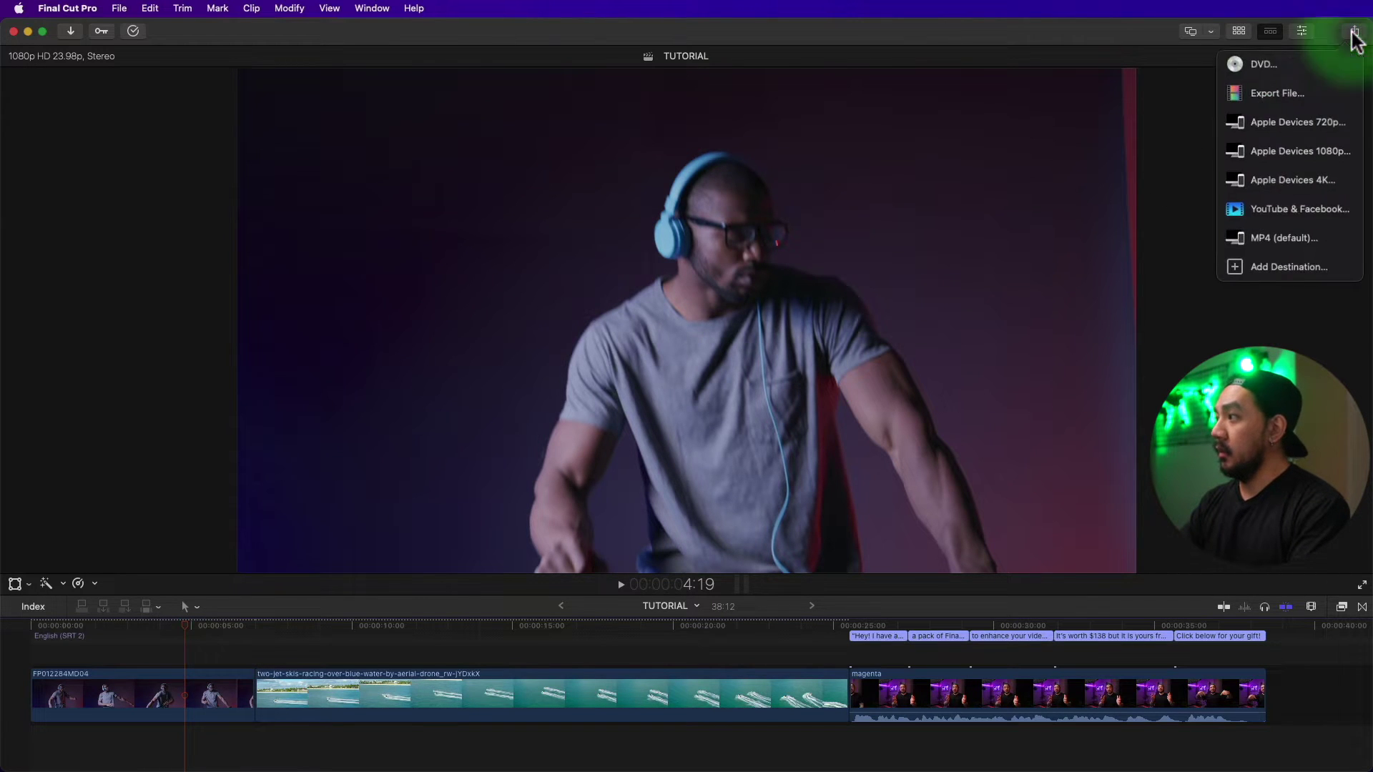
# - Add a Save Current Frame destination that exports JPEG Image
pyautogui.click(1252, 263)
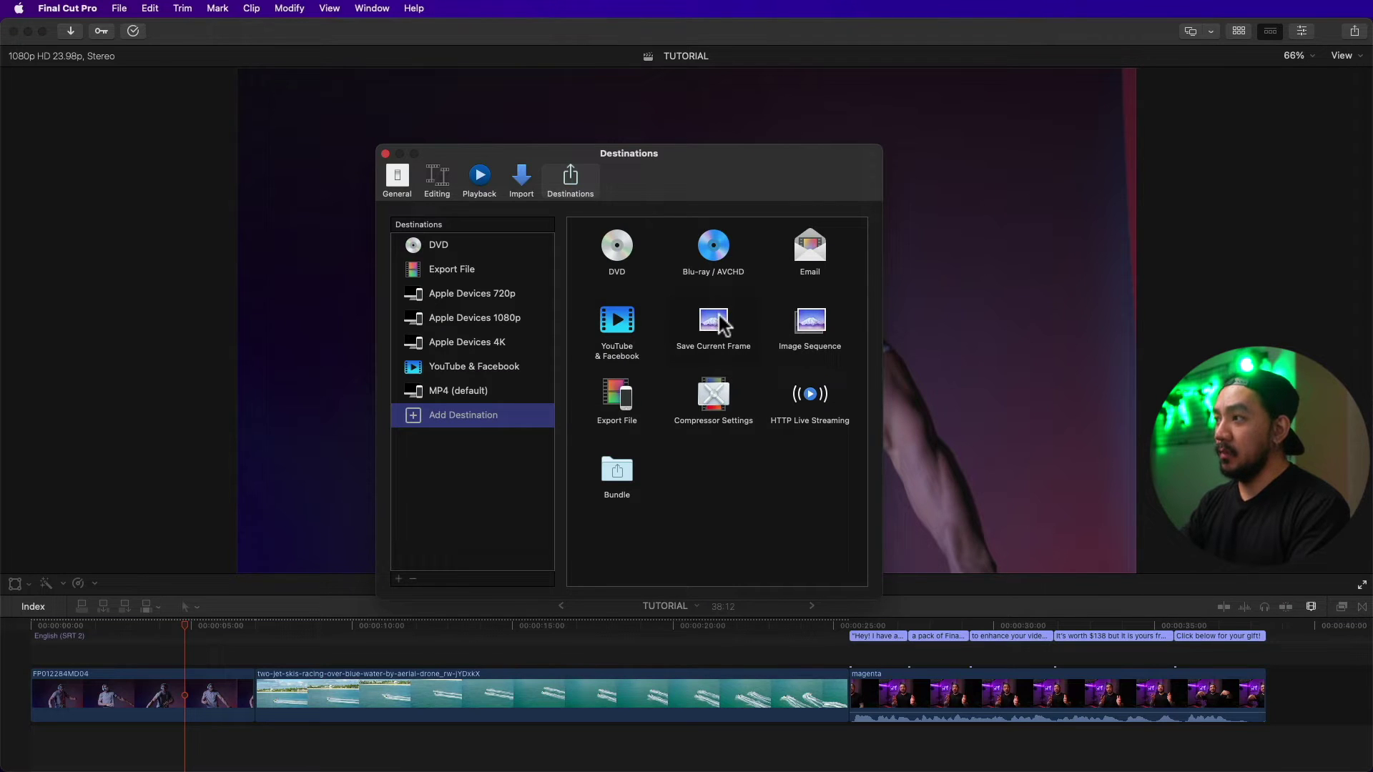
pyautogui.moveTo(561, 363); pyautogui.dragTo(460, 415)
pyautogui.click(683, 260)
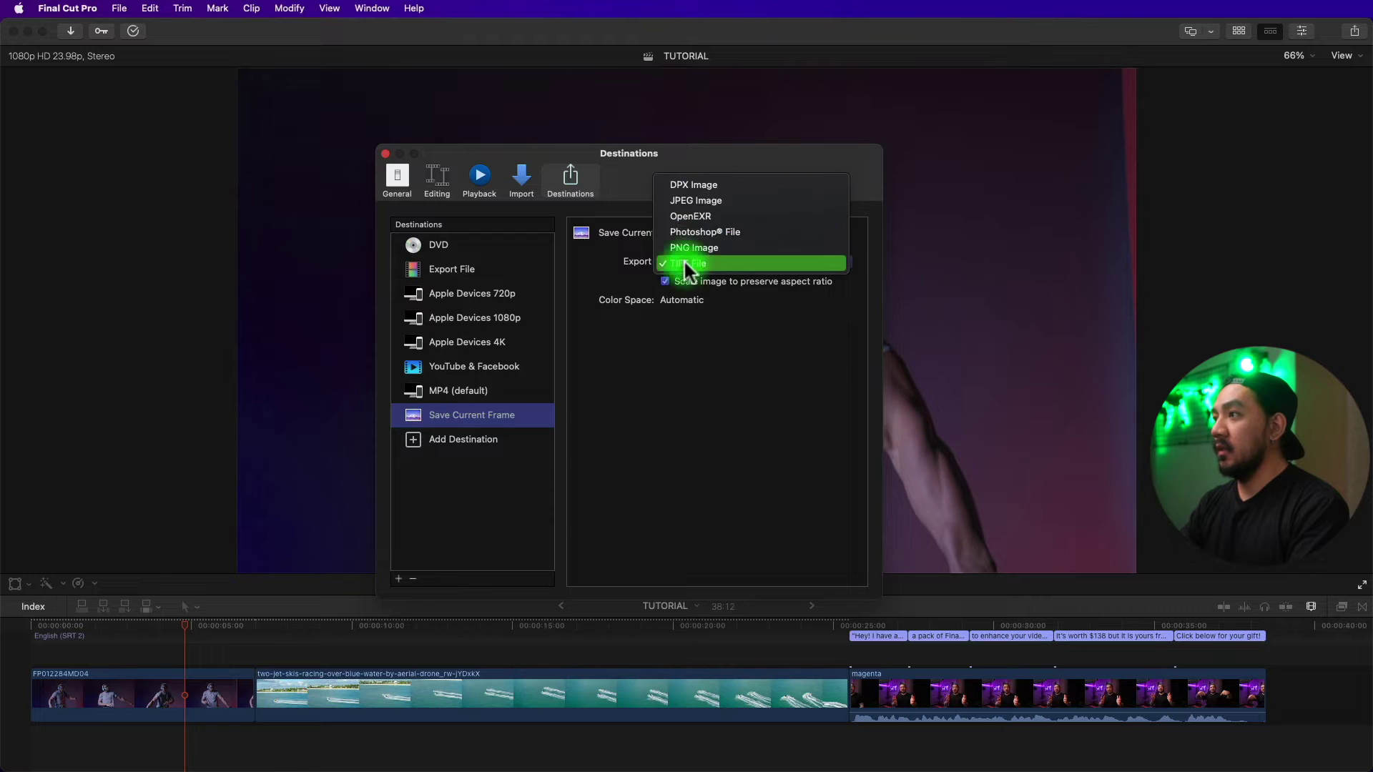
pyautogui.click(702, 195)
# - Add an Export Image Sequence destination using JPEG Image, then close Preferences
pyautogui.click(452, 439)
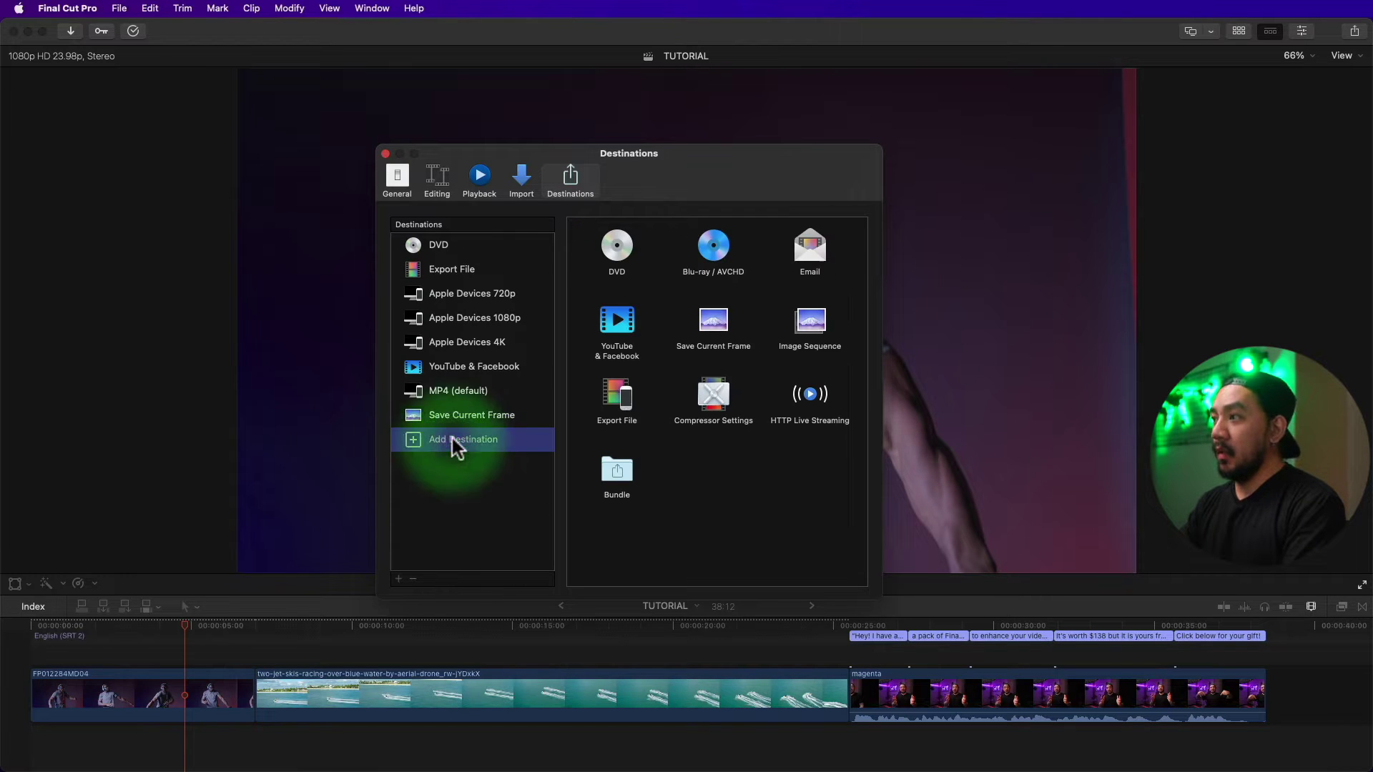
pyautogui.moveTo(812, 323); pyautogui.dragTo(500, 439)
pyautogui.click(688, 260)
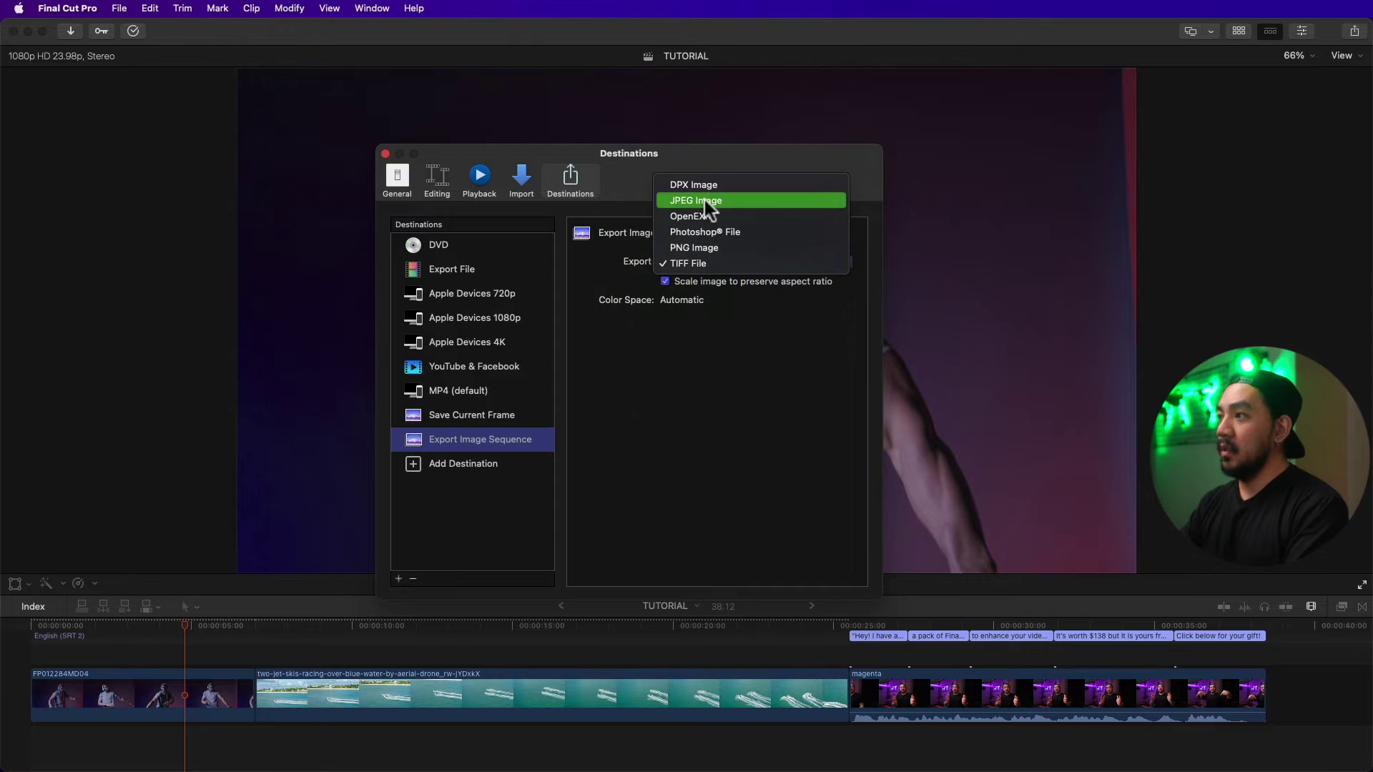
pyautogui.click(705, 200)
pyautogui.click(700, 259)
pyautogui.click(692, 313)
pyautogui.click(694, 261)
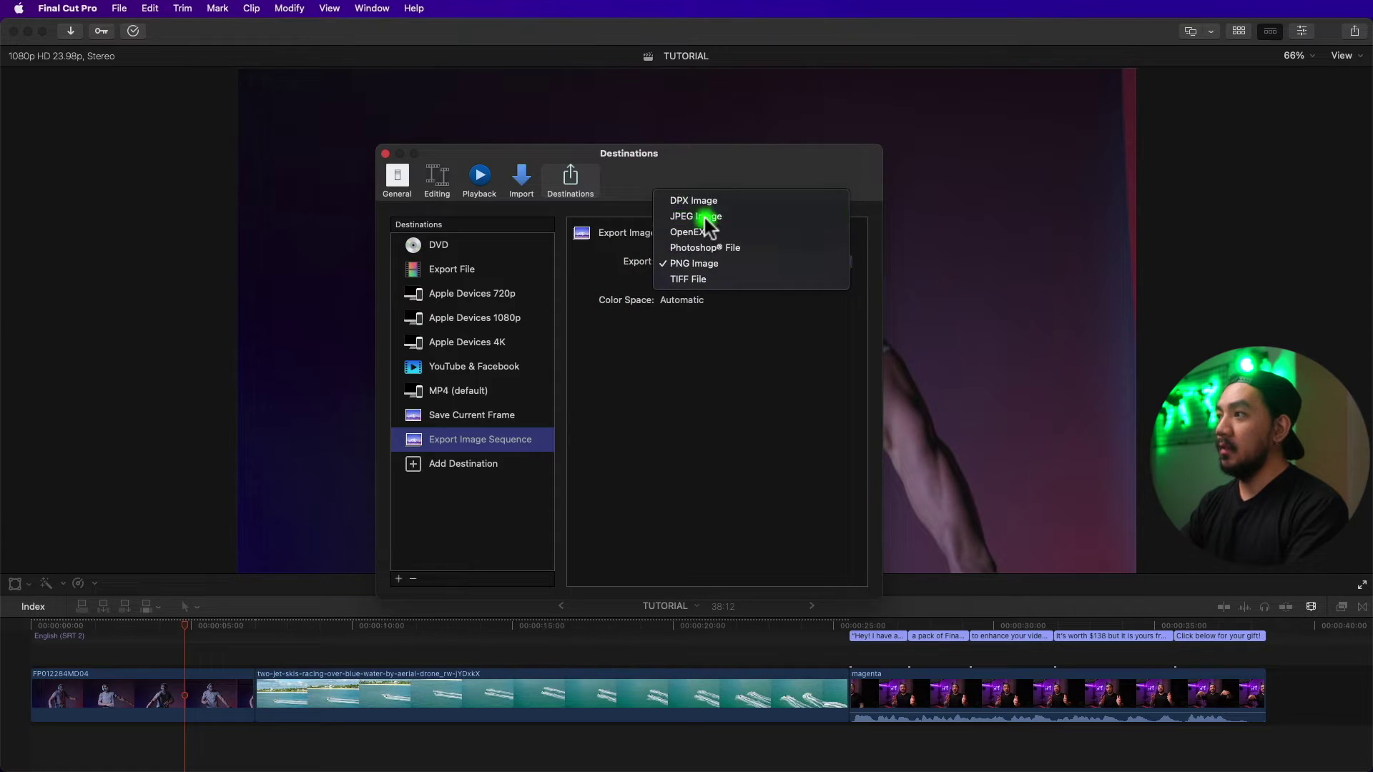
pyautogui.click(705, 216)
pyautogui.click(478, 419)
pyautogui.click(479, 436)
pyautogui.click(482, 416)
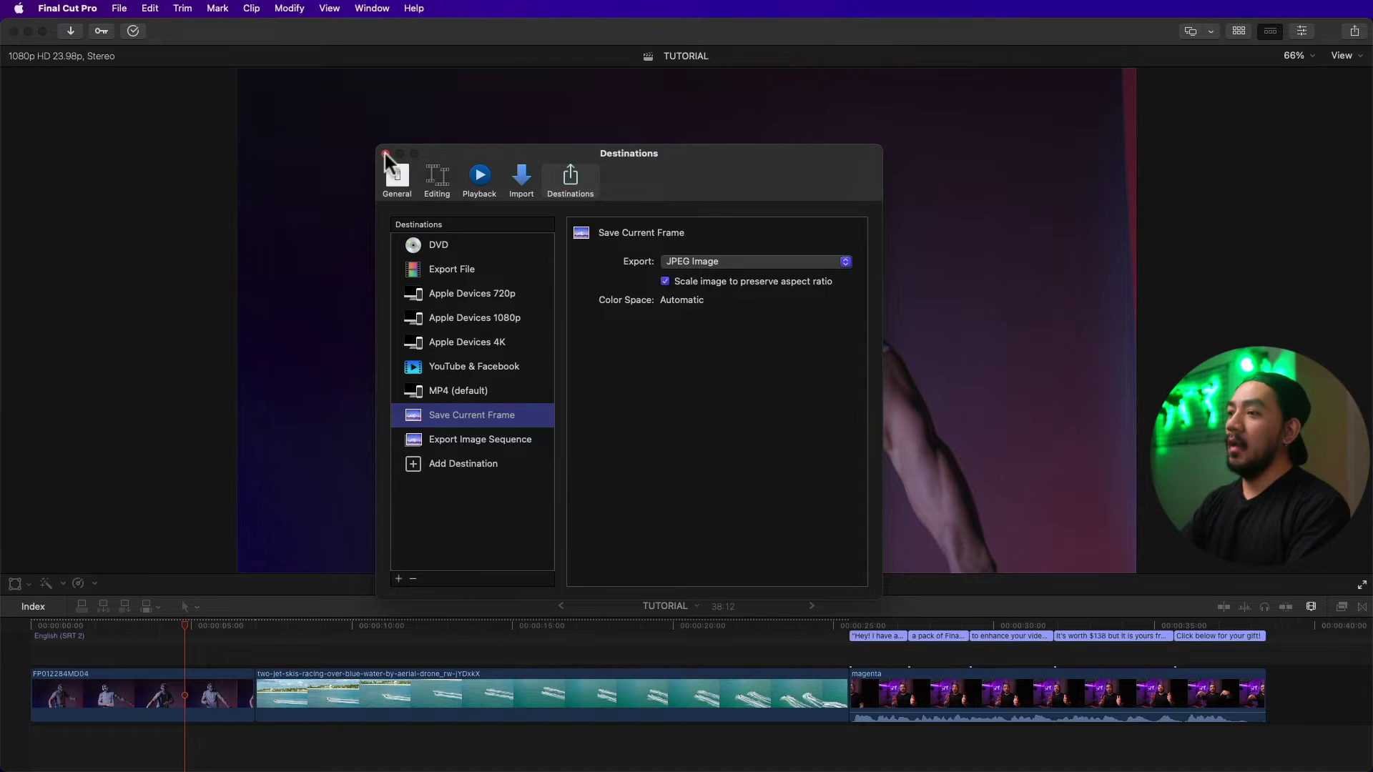
pyautogui.press('super+w')
# - Pick a dancer frame and start Save Current Frame with PNG Image export
pyautogui.moveTo(285, 647); pyautogui.dragTo(150, 630)
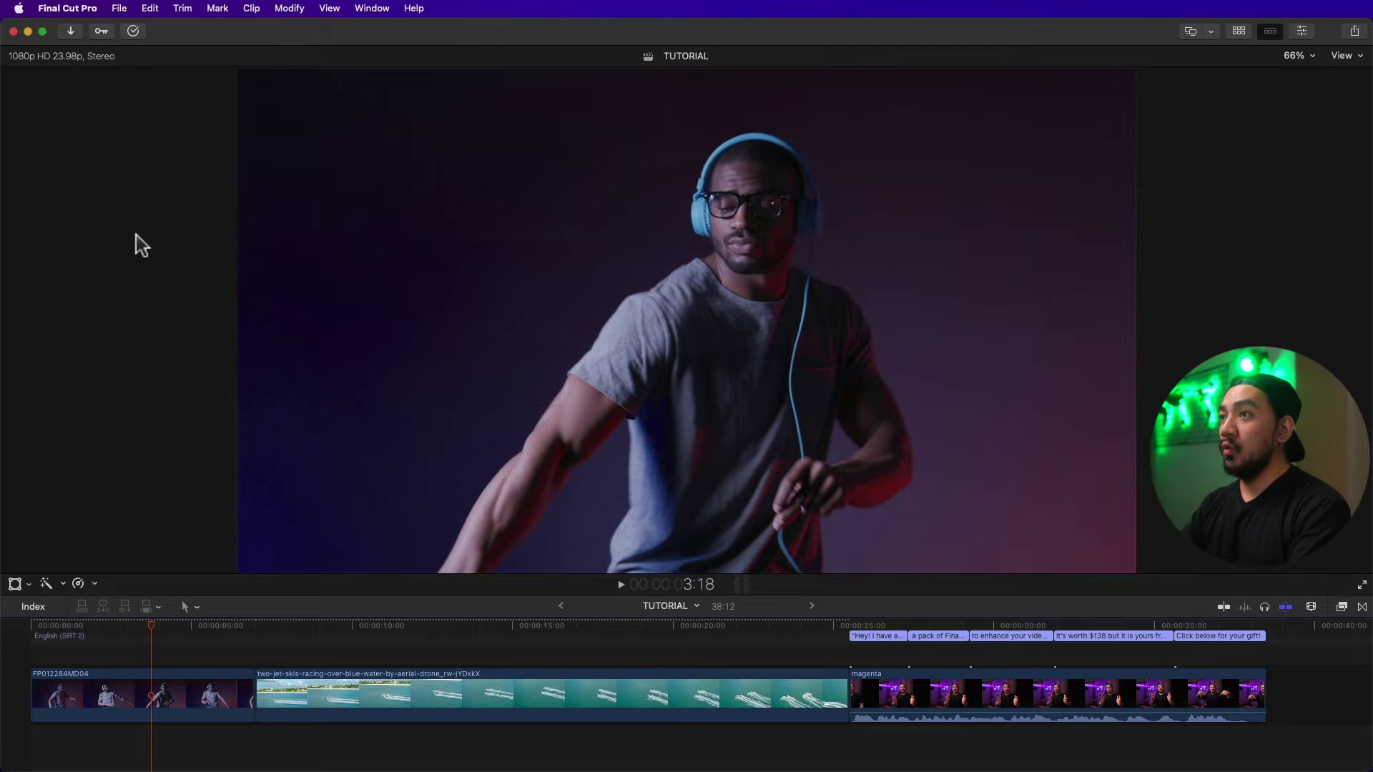
pyautogui.click(116, 8)
pyautogui.moveTo(120, 188)
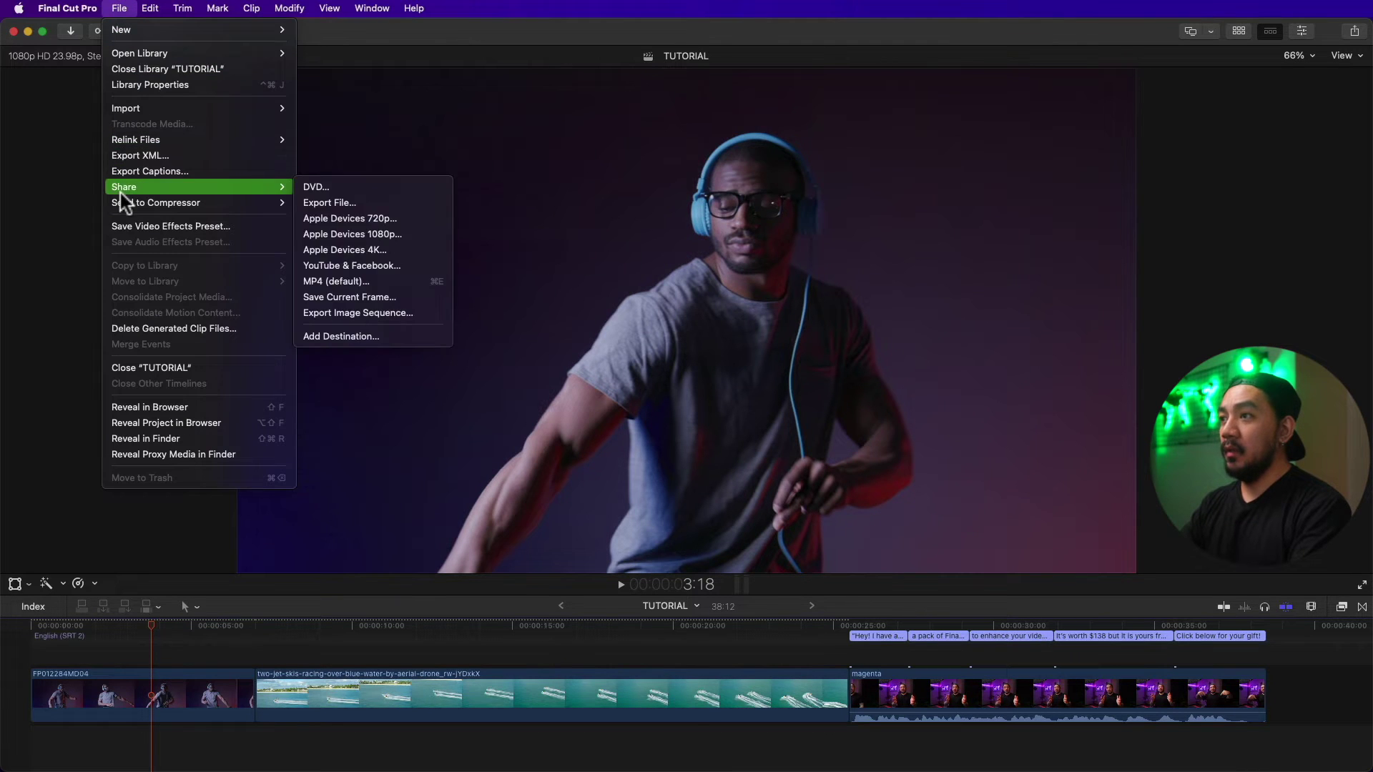
pyautogui.click(349, 295)
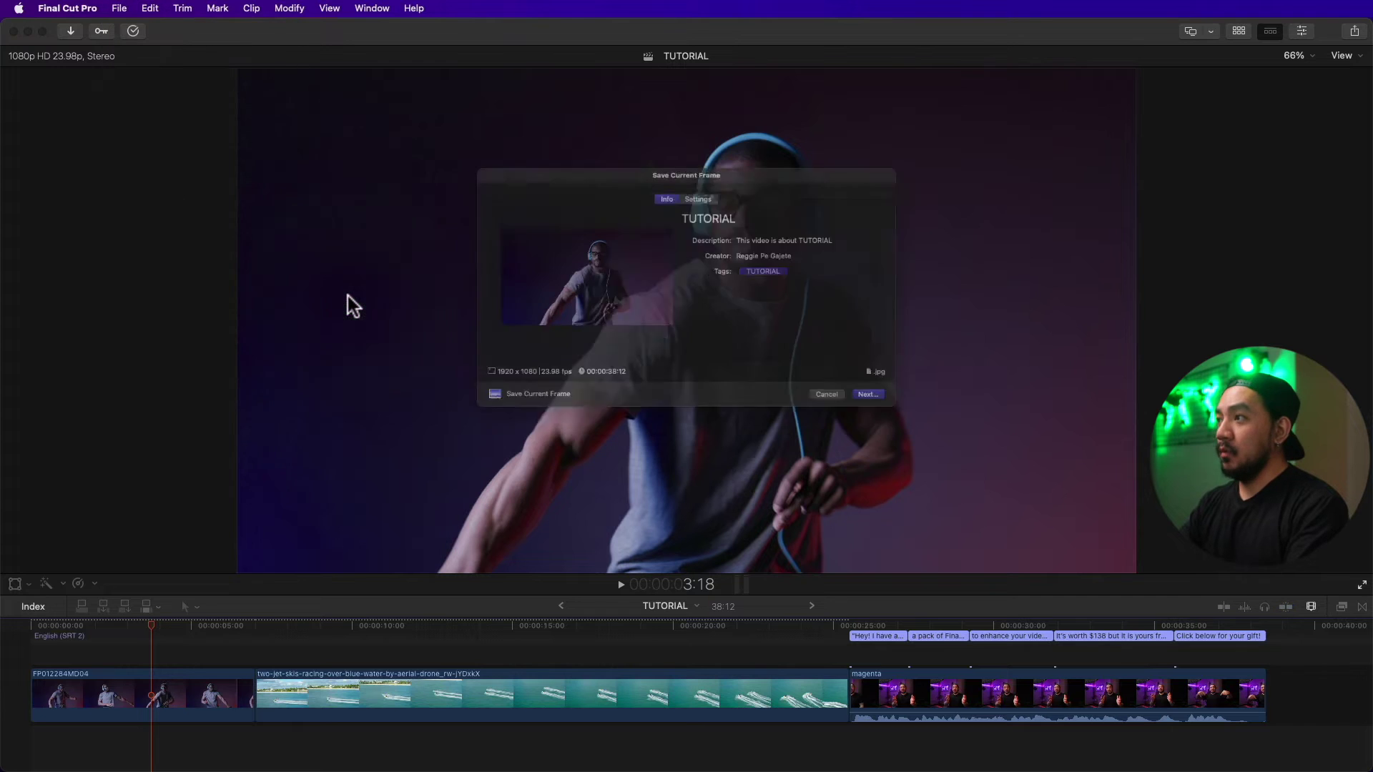
pyautogui.click(700, 168)
pyautogui.click(823, 221)
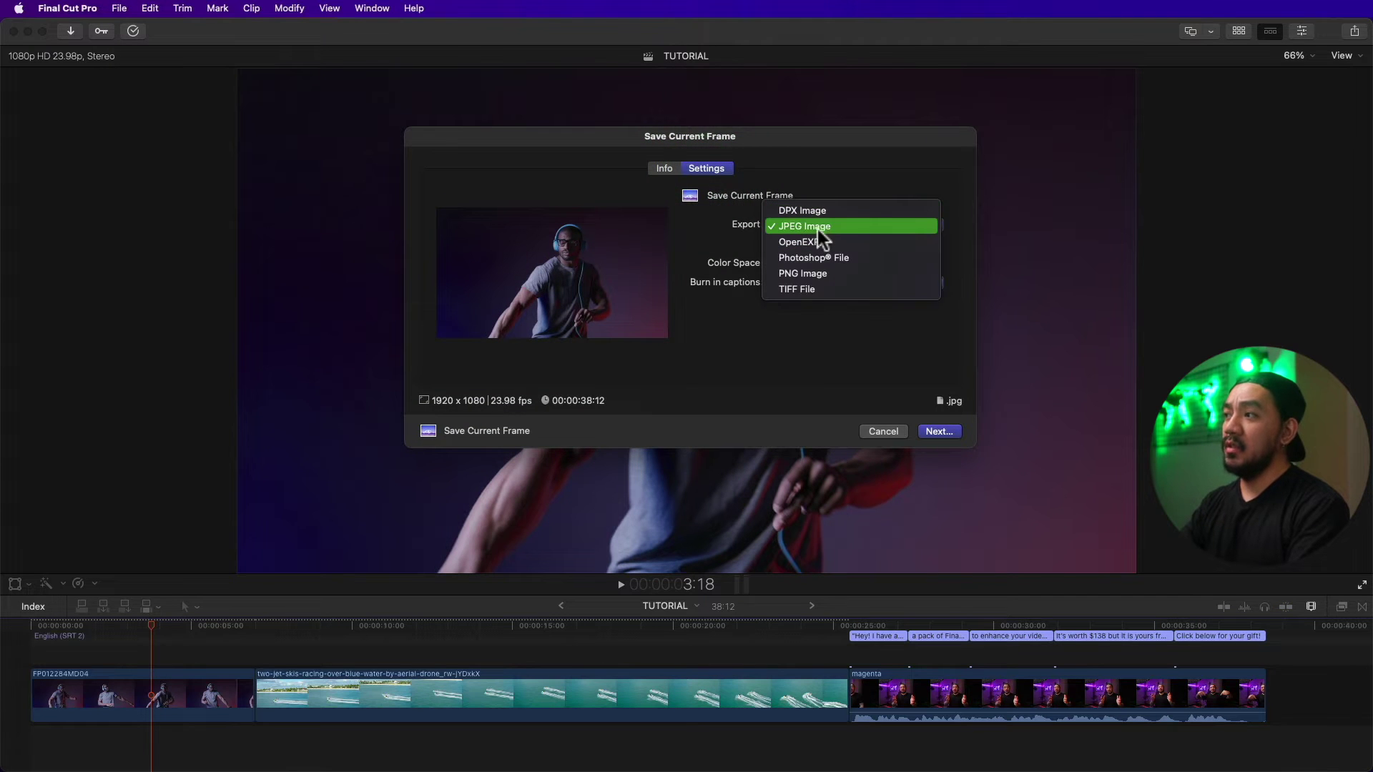
pyautogui.click(805, 272)
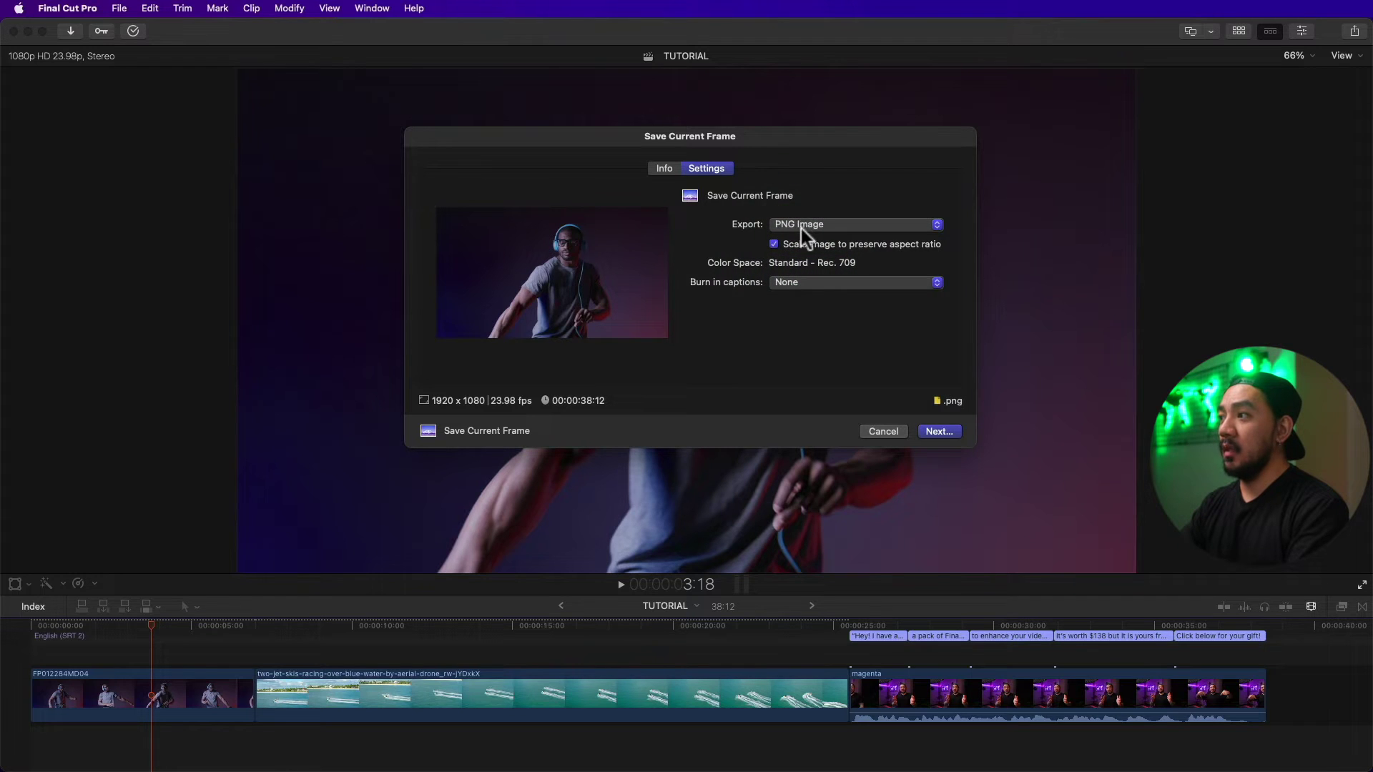
# - Title the still 'DANCE THUMBNAIL' in the Info details
pyautogui.click(664, 167)
pyautogui.click(870, 243)
pyautogui.click(882, 224)
pyautogui.click(764, 194)
pyautogui.doubleClick(764, 194)
pyautogui.write('DANCE THUMBNAIL')
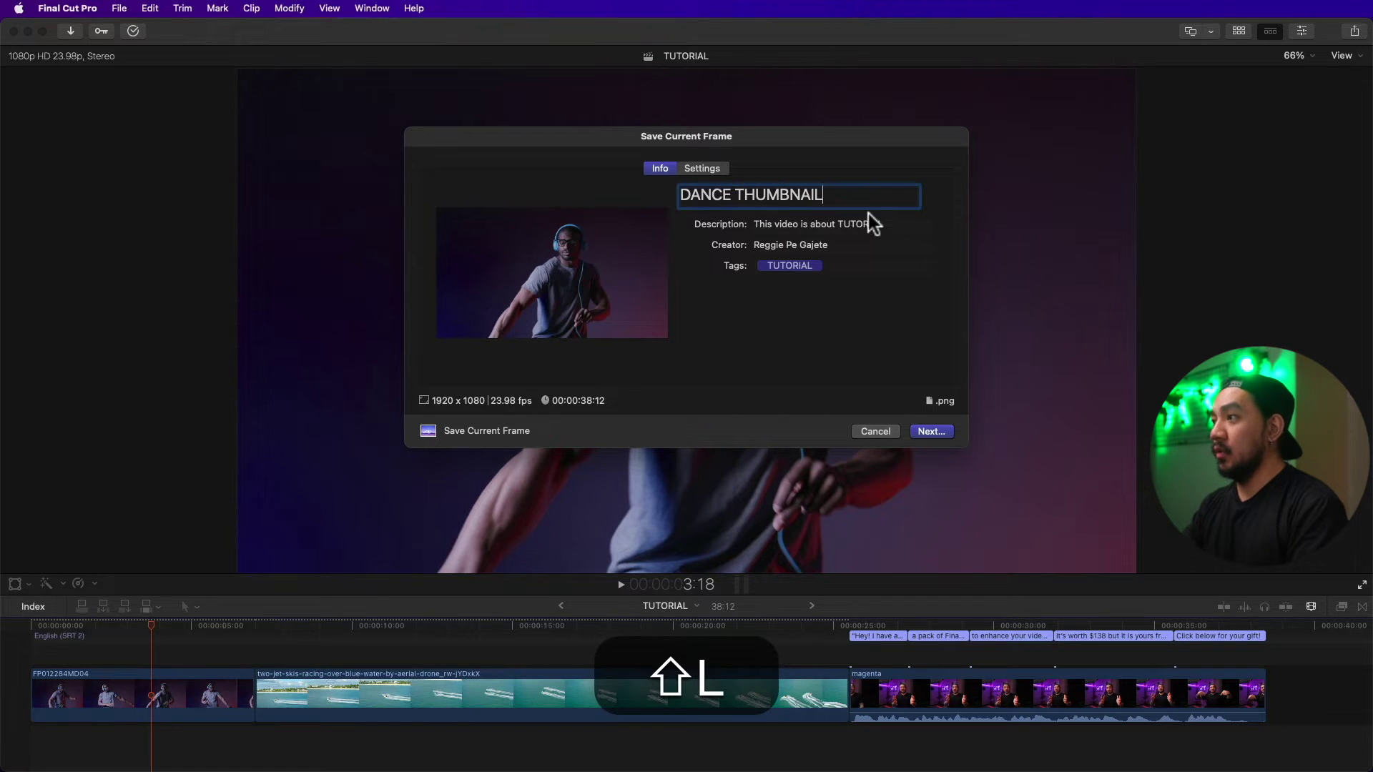
pyautogui.click(873, 223)
pyautogui.click(721, 219)
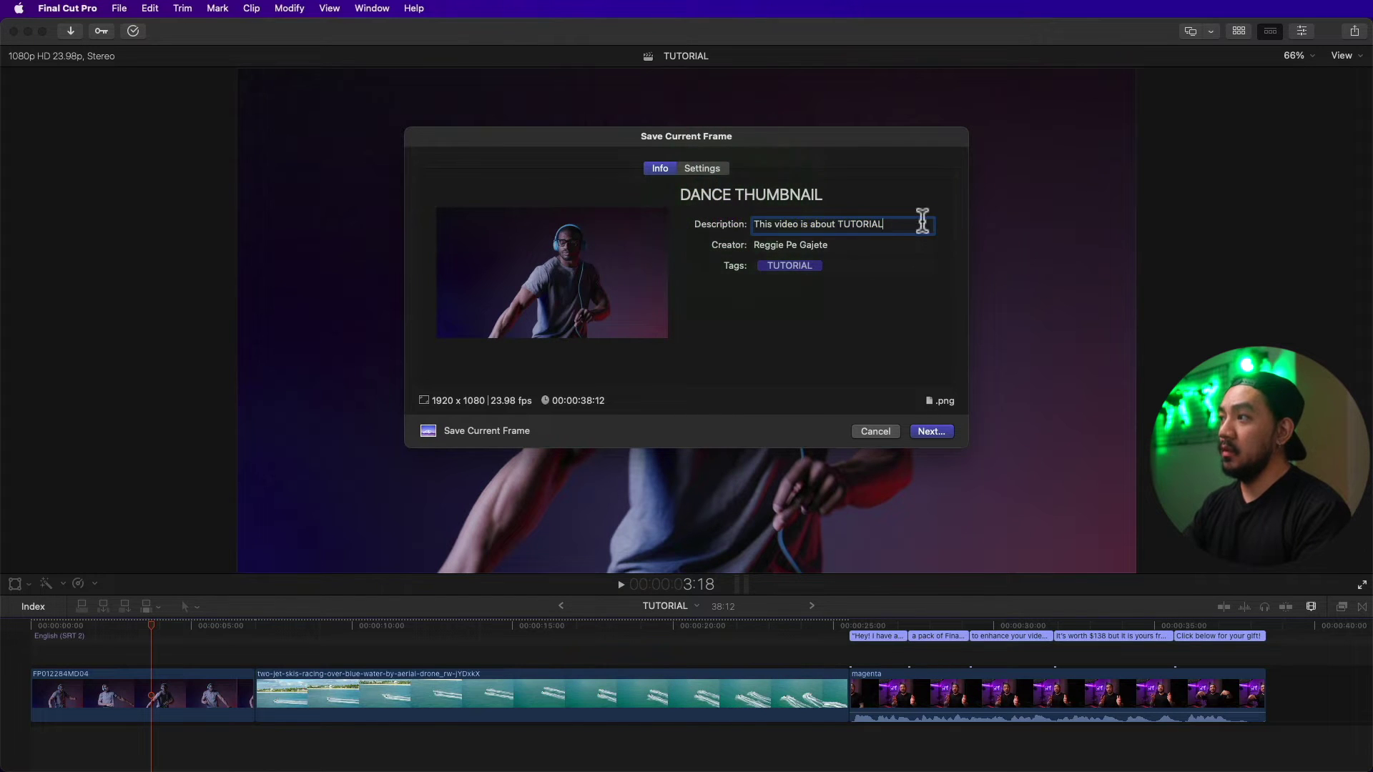
pyautogui.click(851, 245)
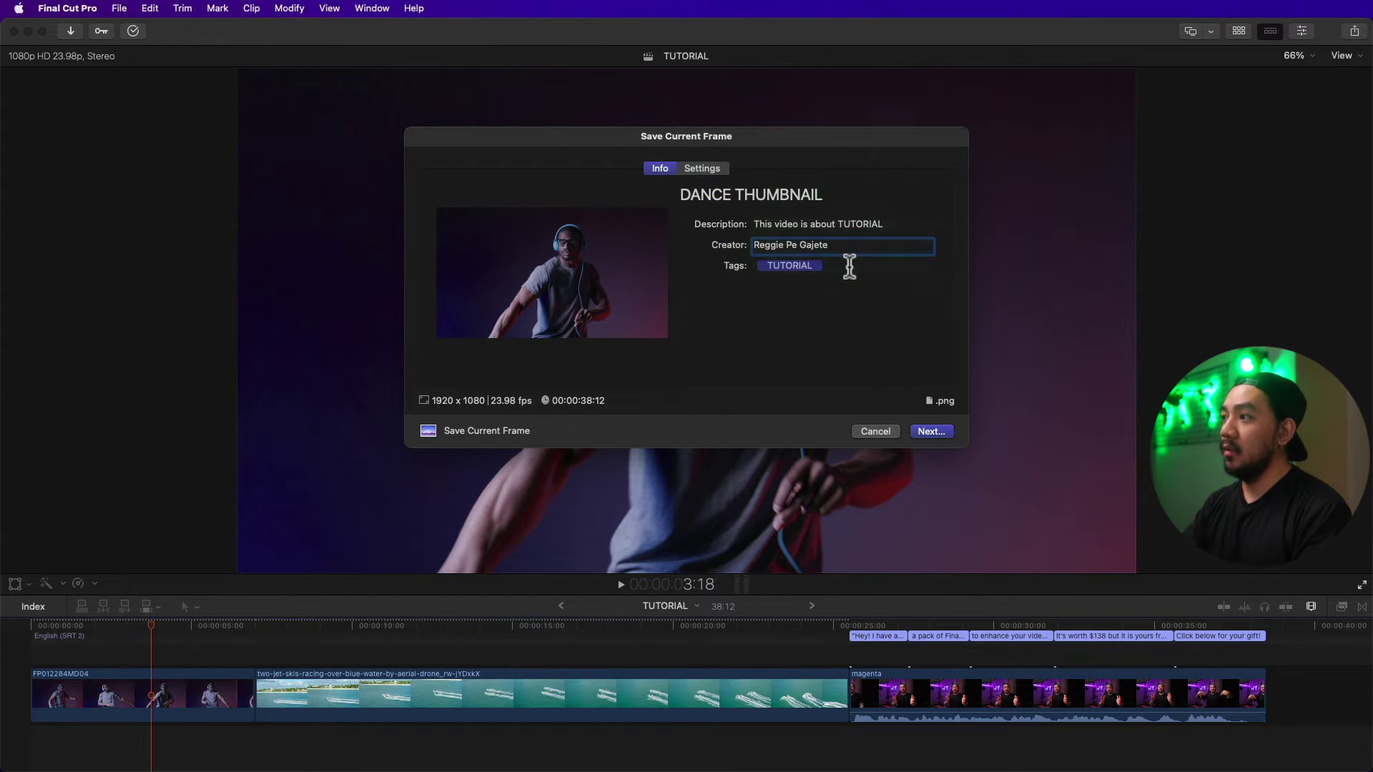
pyautogui.click(849, 266)
# - Save DANCE THUMBNAIL.png to the Desktop and switch to the Desktop space
pyautogui.click(931, 430)
pyautogui.click(932, 444)
pyautogui.hotkey('ctrl', 'Right')
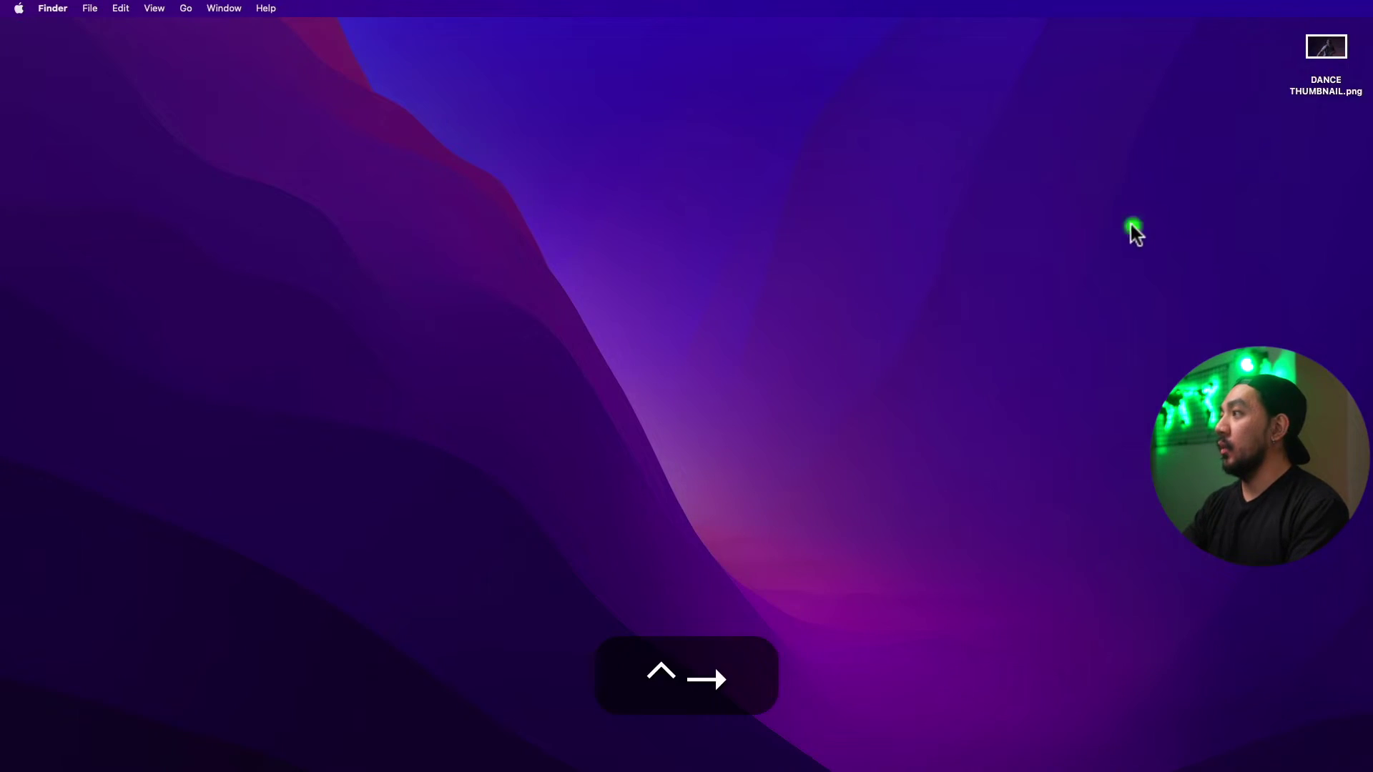
# - Quick Look DANCE THUMBNAIL.png on the Desktop and reposition its preview window
pyautogui.click(1311, 91)
pyautogui.press('space')
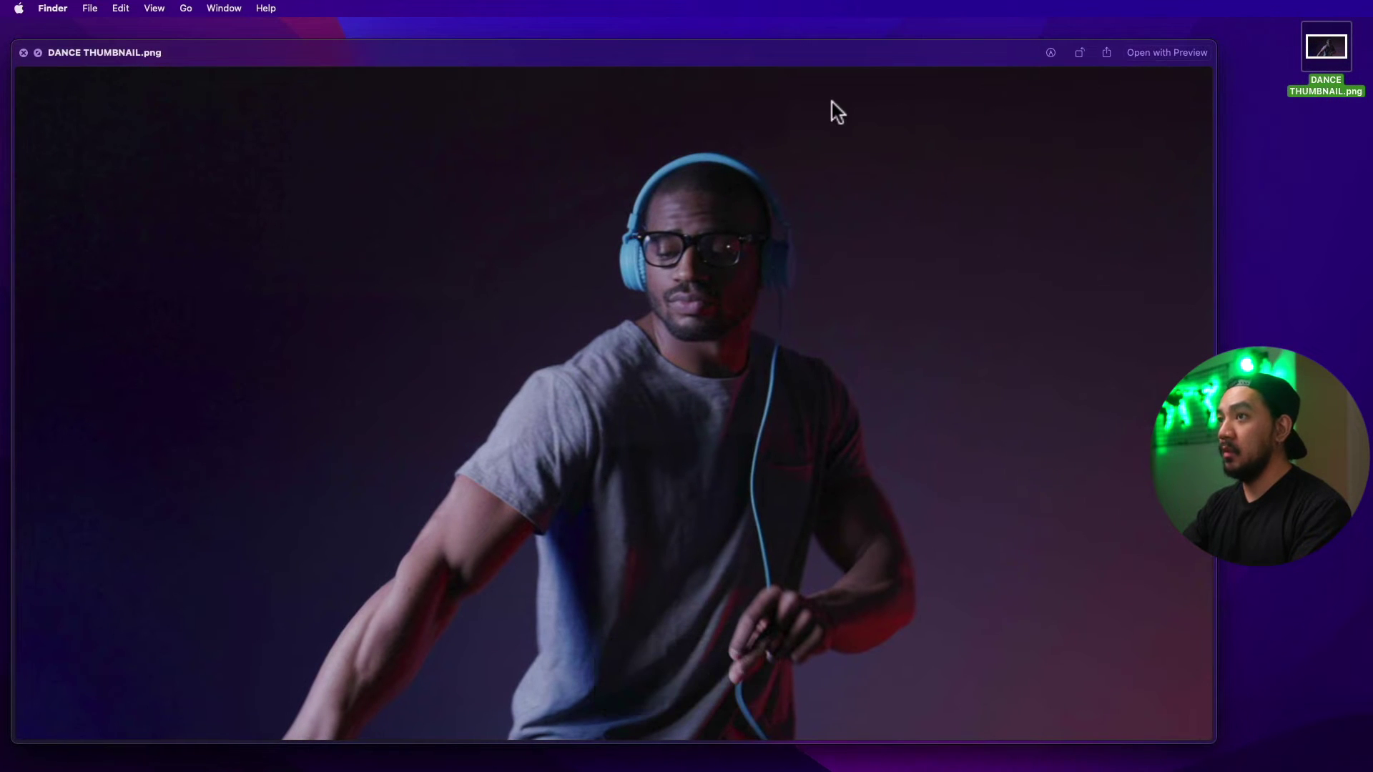
pyautogui.moveTo(701, 53); pyautogui.dragTo(735, 44)
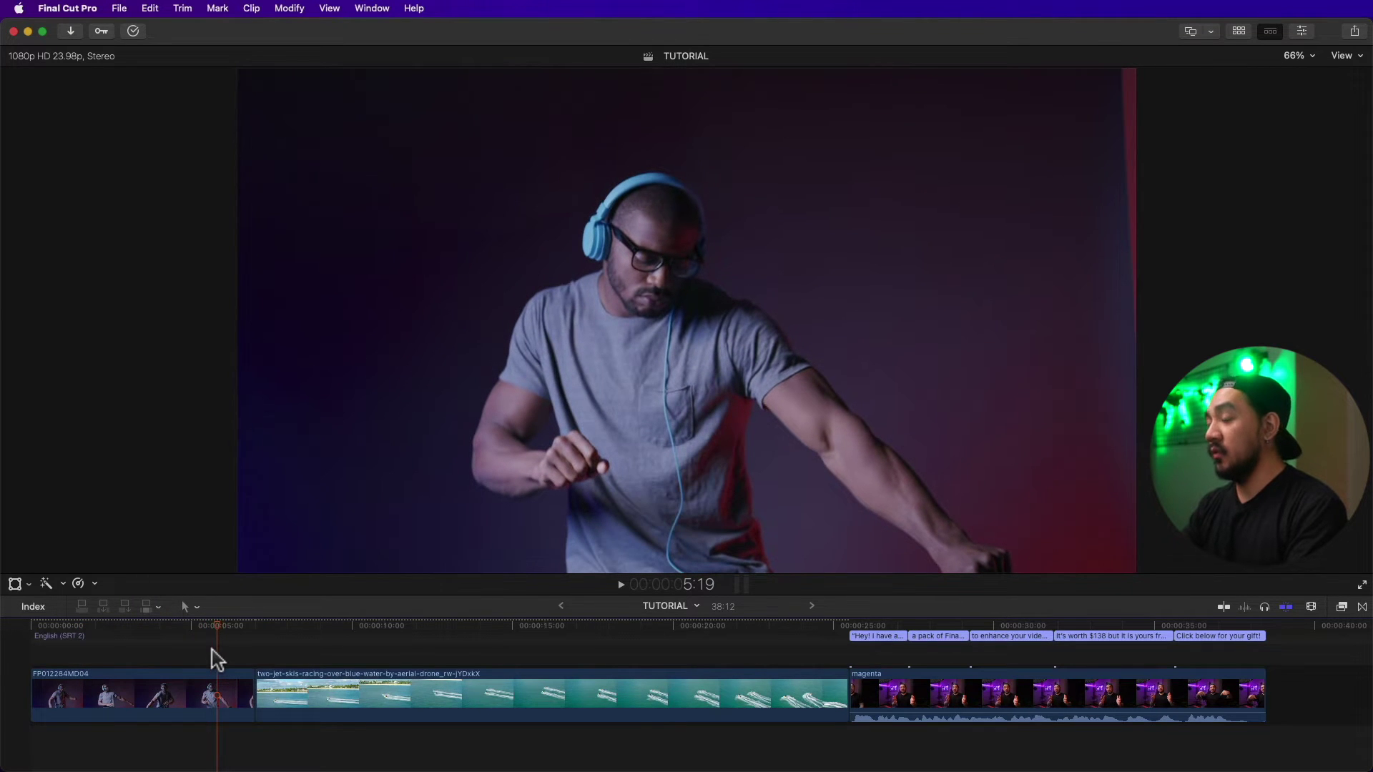
# - Start Save Current Frame from the Share menu and title the still 'FIST BUMP'
pyautogui.click(1355, 32)
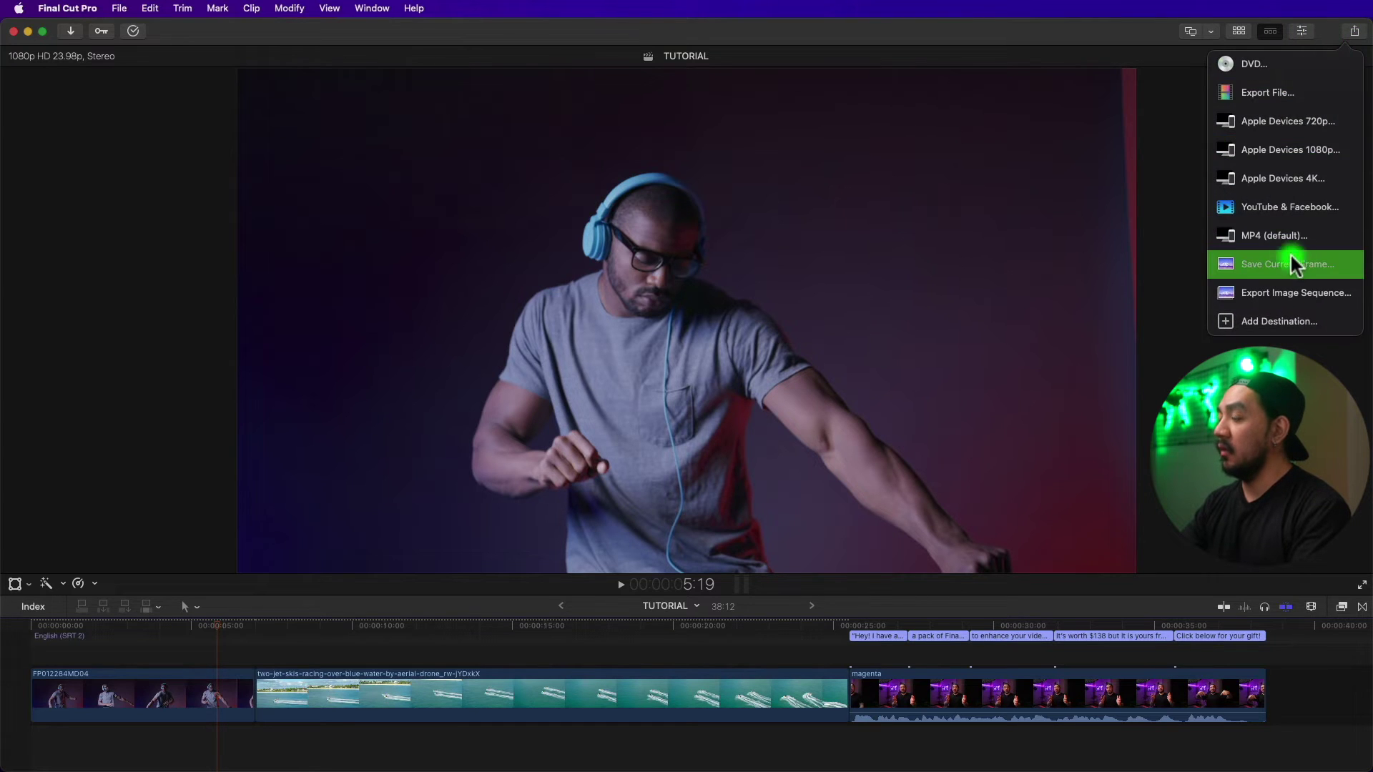
pyautogui.click(1292, 264)
pyautogui.click(776, 192)
pyautogui.moveTo(776, 192); pyautogui.dragTo(654, 187)
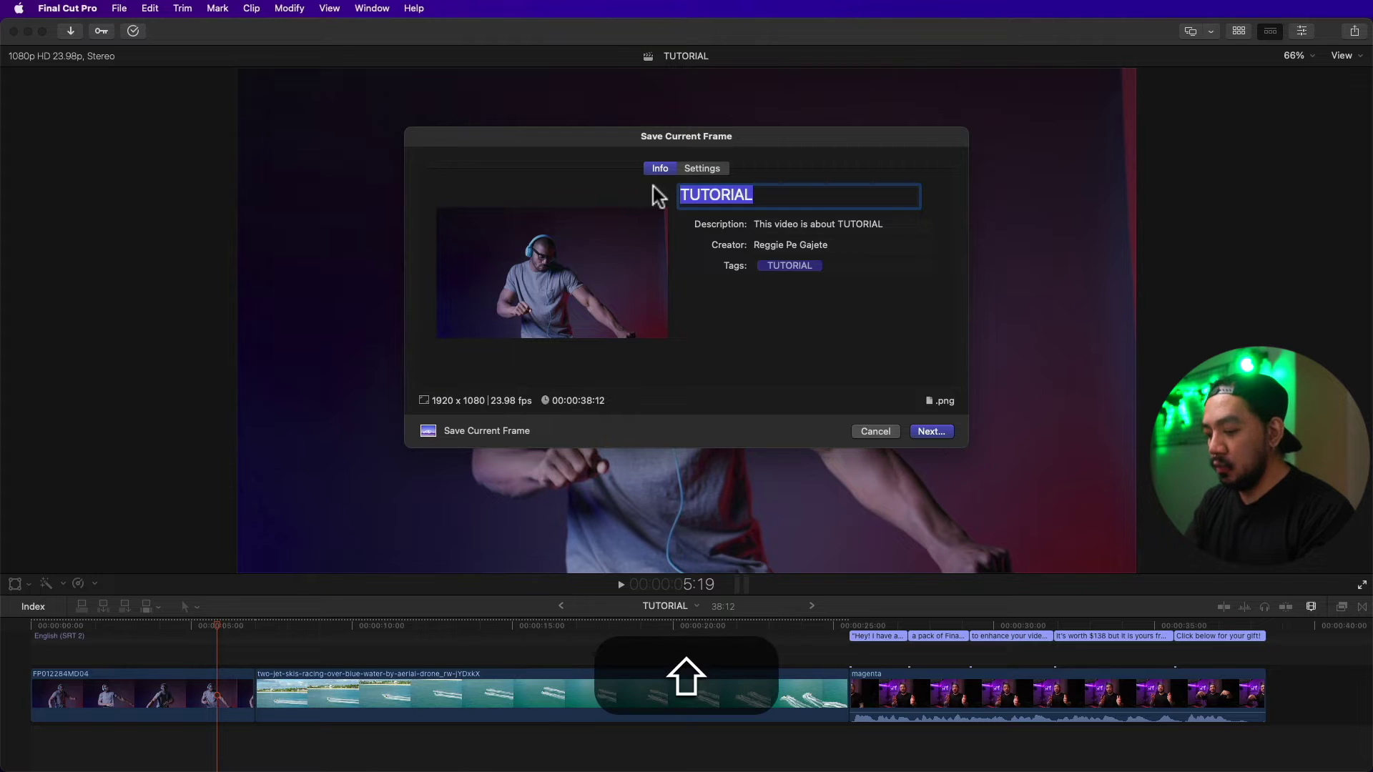
pyautogui.write('FIST BUMP')
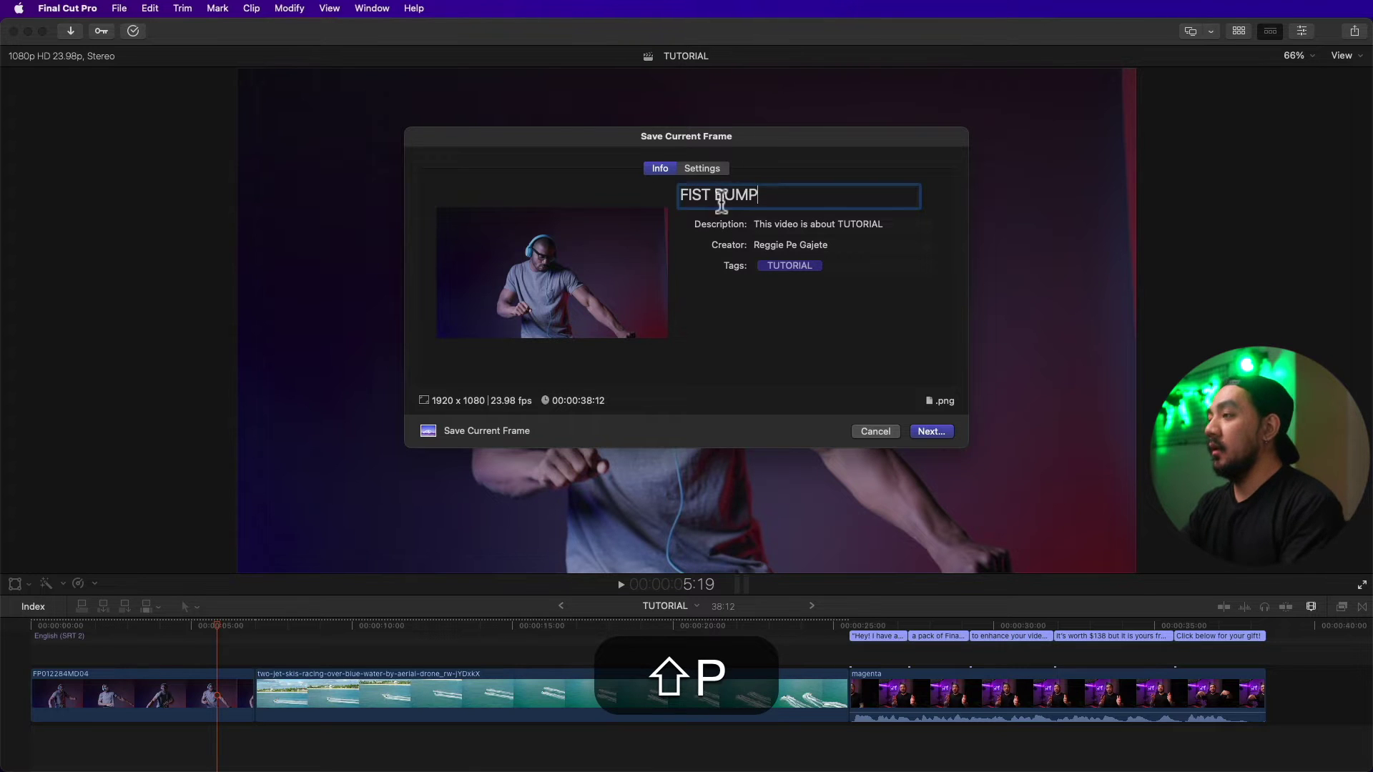
# - Set export to JPEG Image and save FIST BUMP.jpg to the Desktop
pyautogui.click(701, 167)
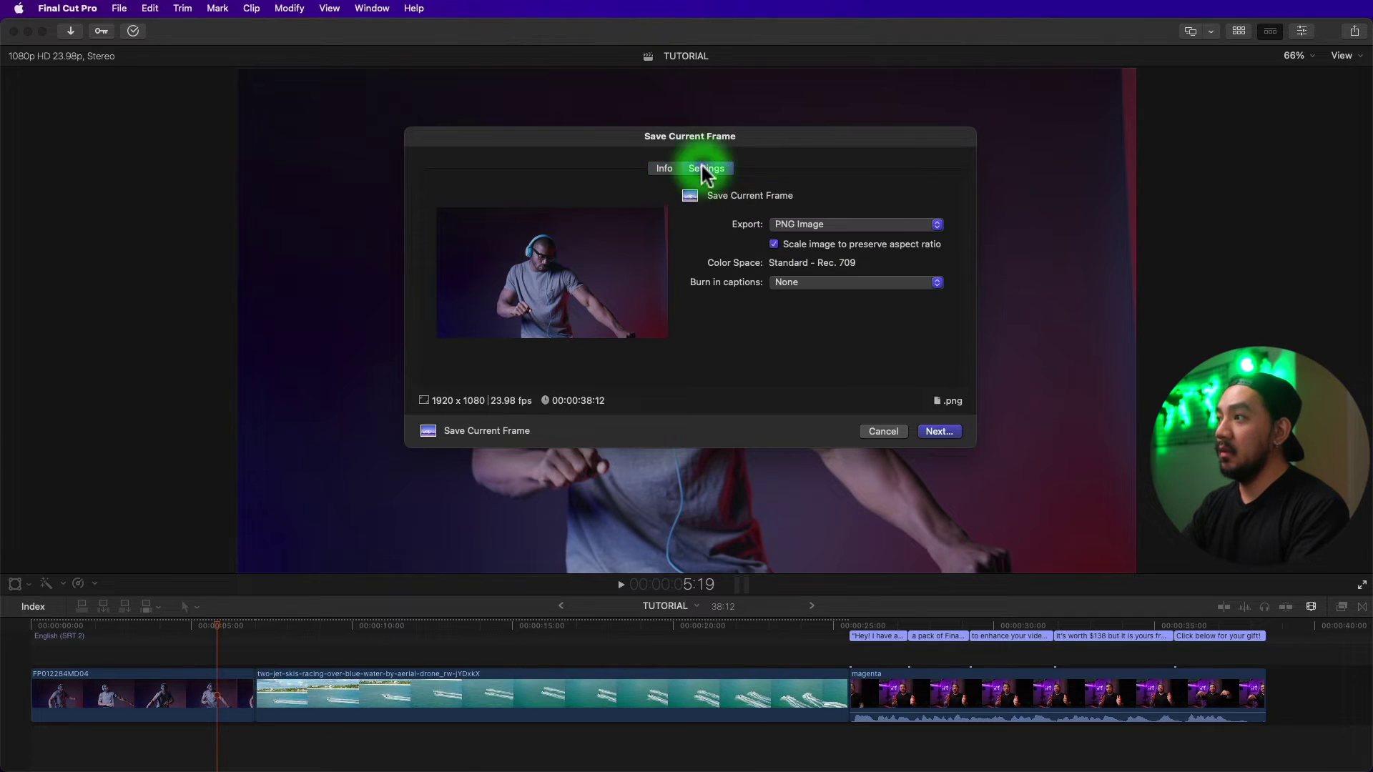
pyautogui.click(895, 224)
pyautogui.click(873, 180)
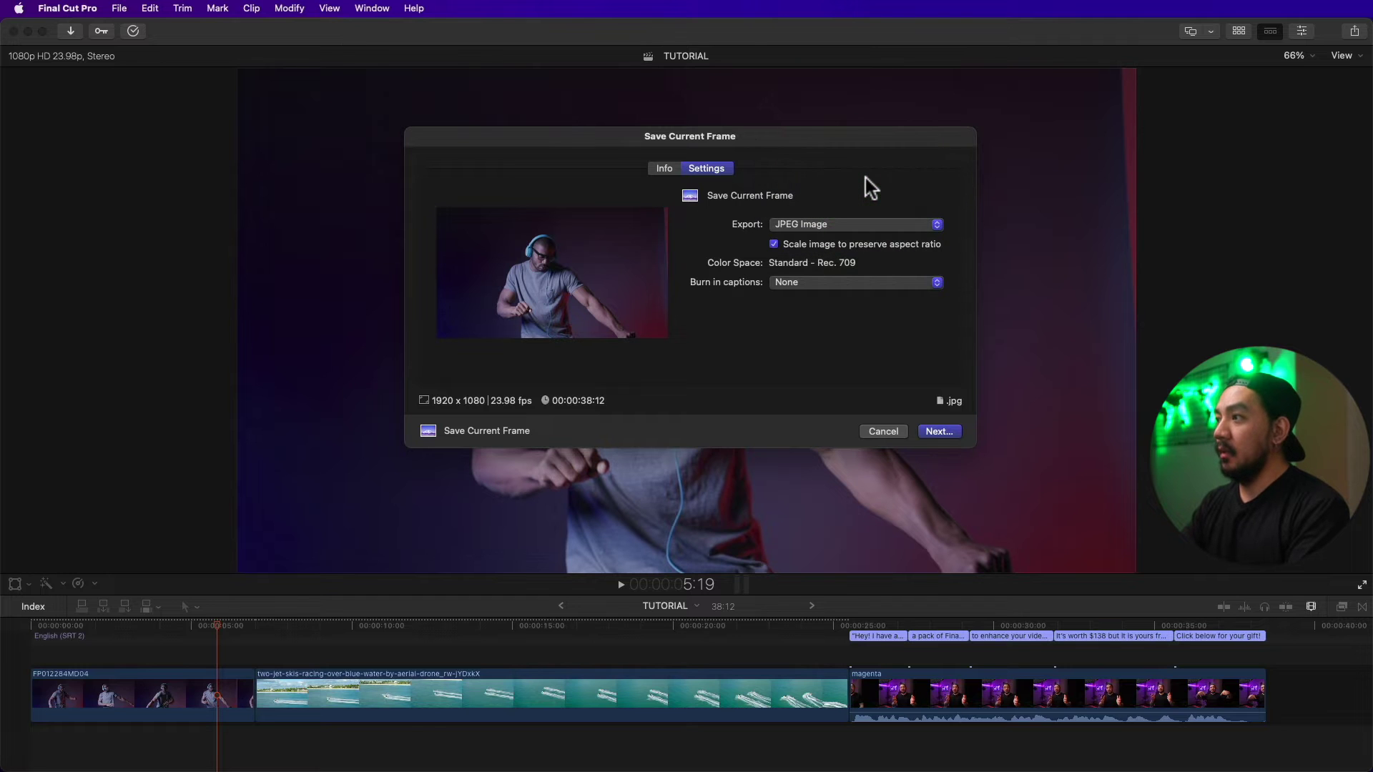
pyautogui.click(948, 429)
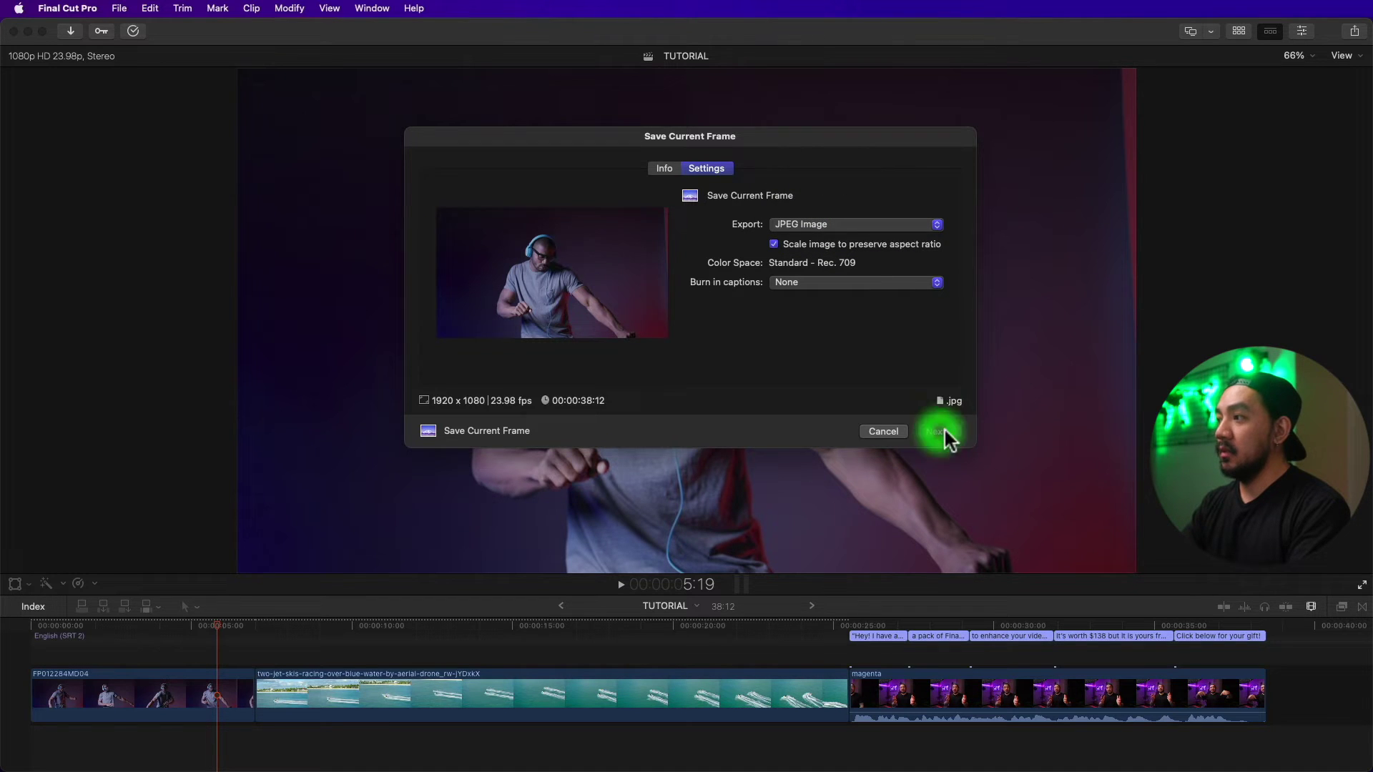
pyautogui.click(938, 446)
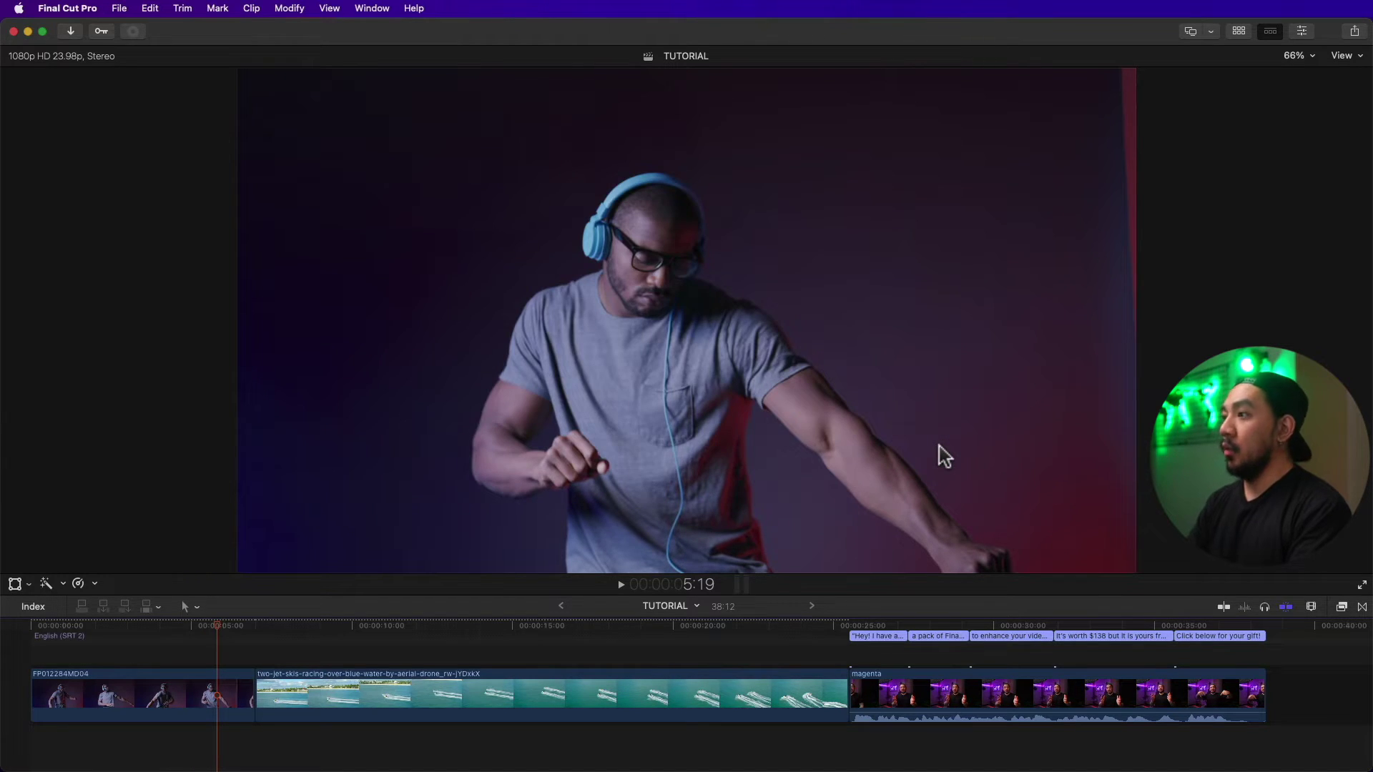
pyautogui.hotkey('ctrl', 'Right')
# - Quick Look FIST BUMP.jpg on the Desktop, then return to the Final Cut Pro timeline
pyautogui.click(1322, 162)
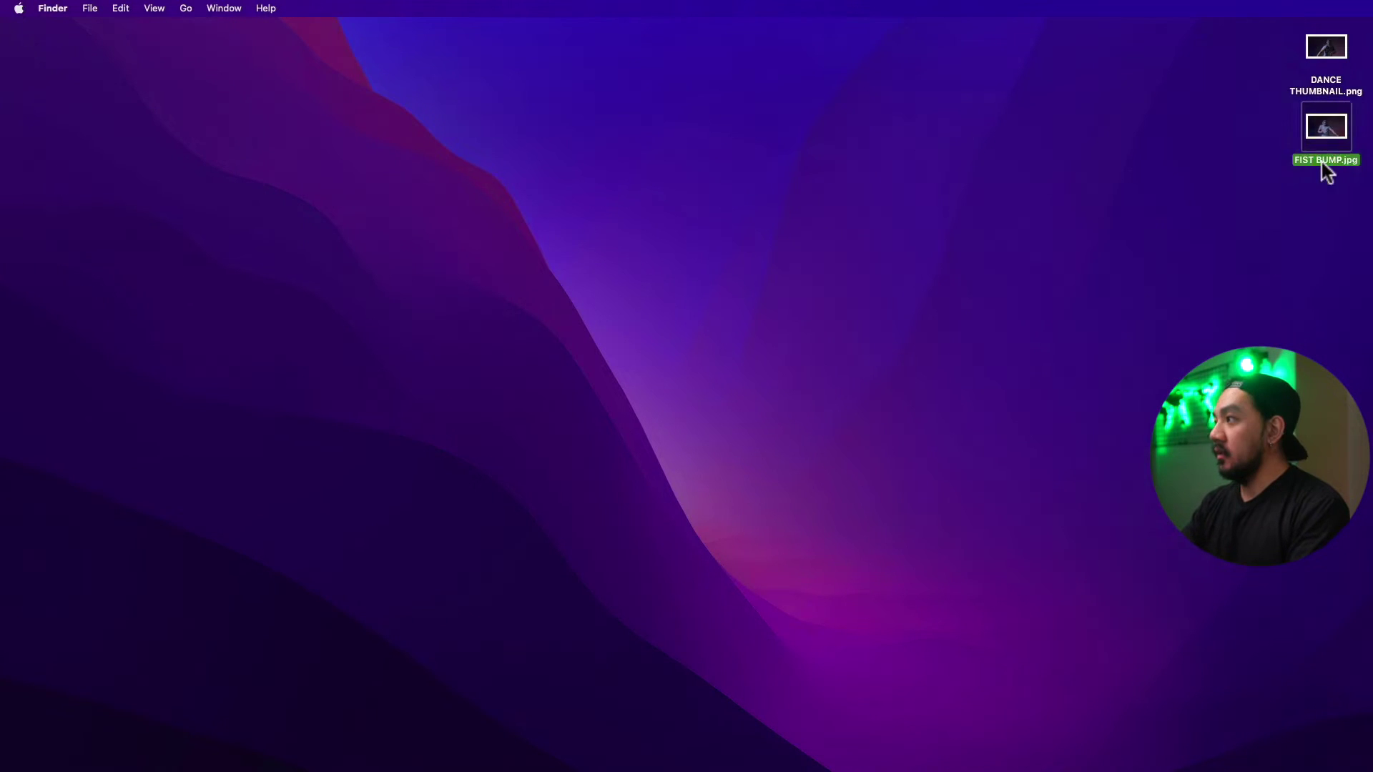
pyautogui.press('space')
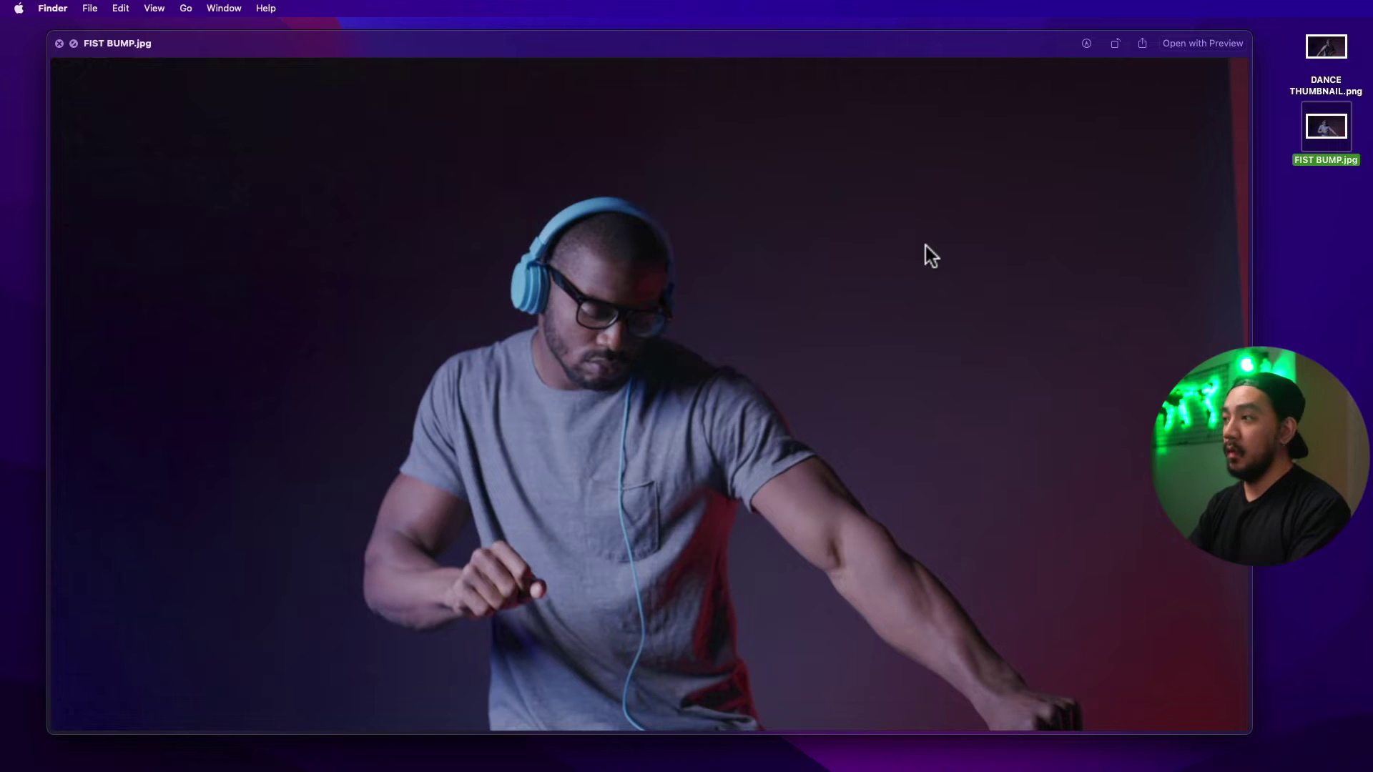
pyautogui.press('space')
pyautogui.click(327, 627)
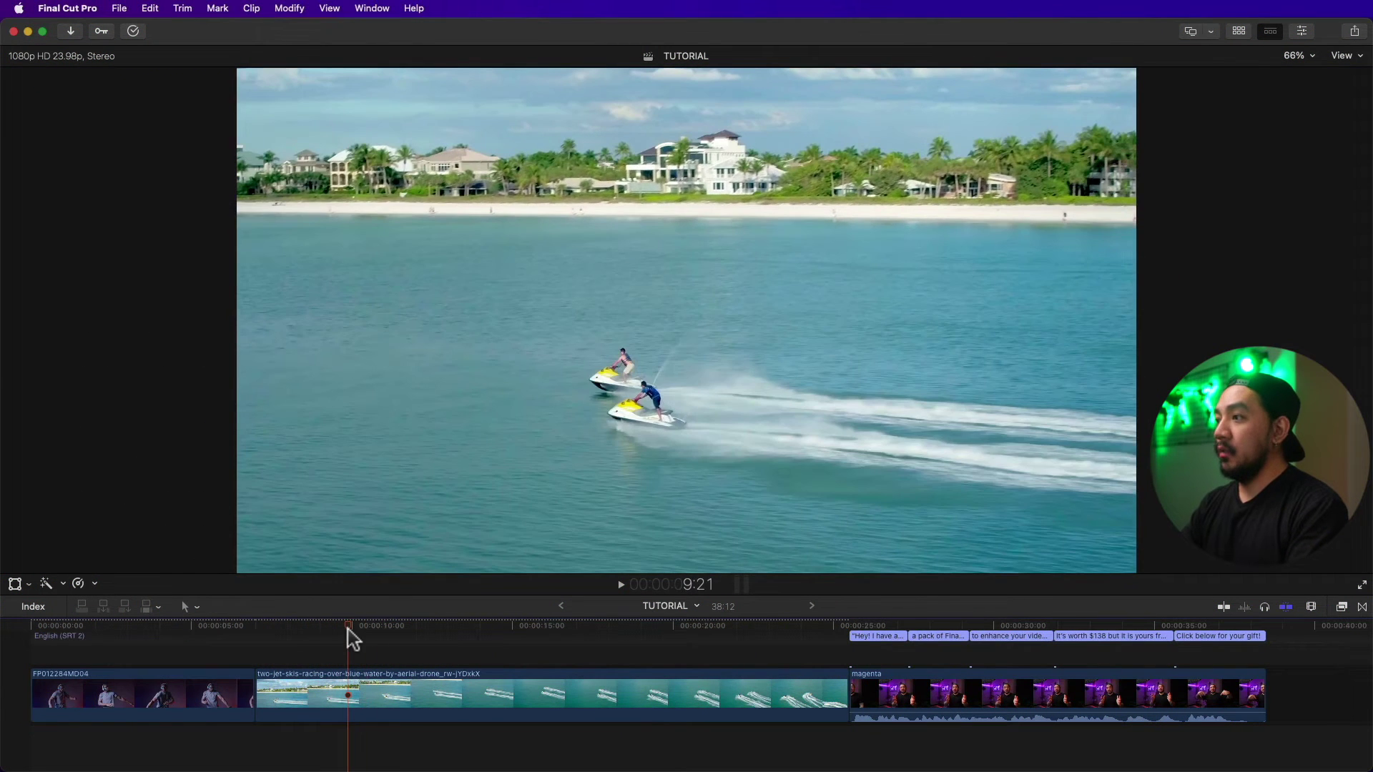
# - Move to a jet-ski frame and make Save Current Frame the default destination
pyautogui.click(348, 634)
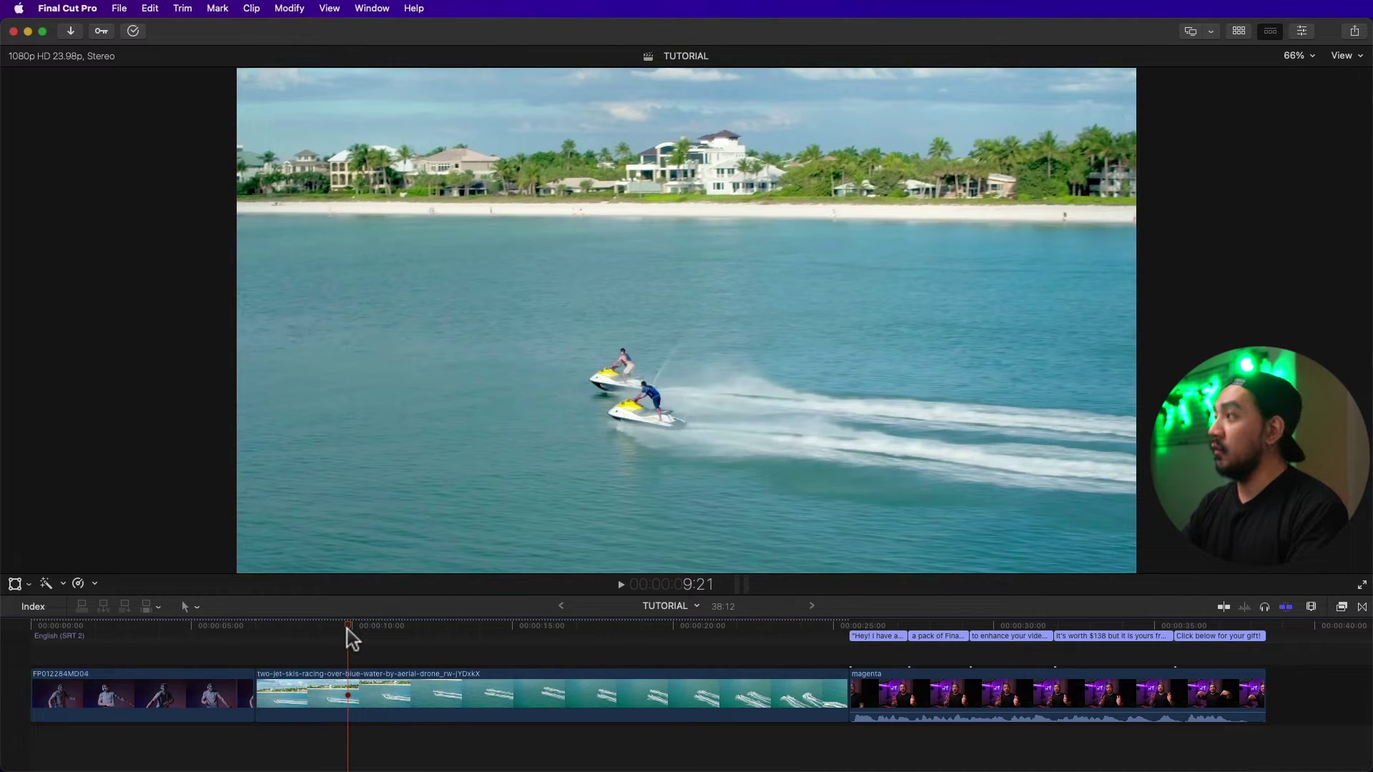
pyautogui.click(1355, 31)
pyautogui.click(1280, 325)
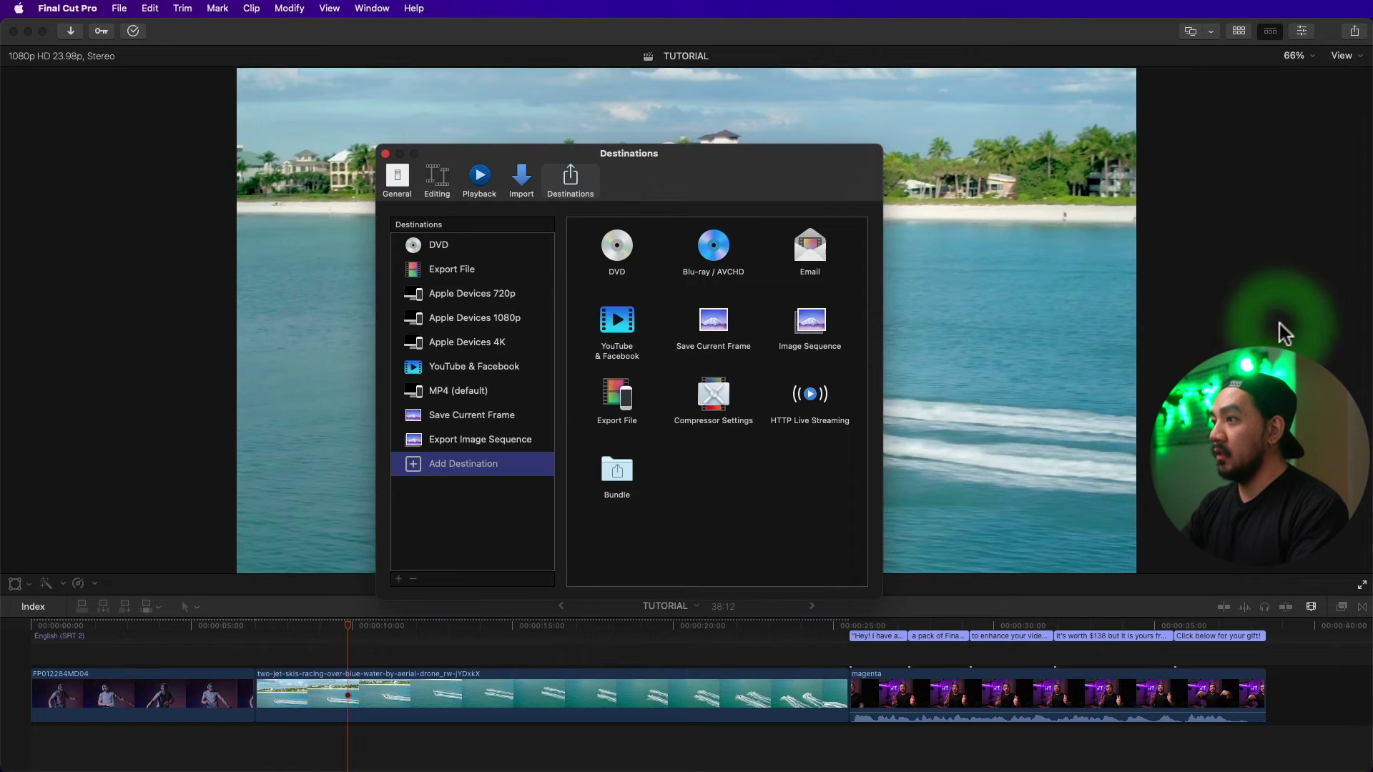
pyautogui.click(476, 413)
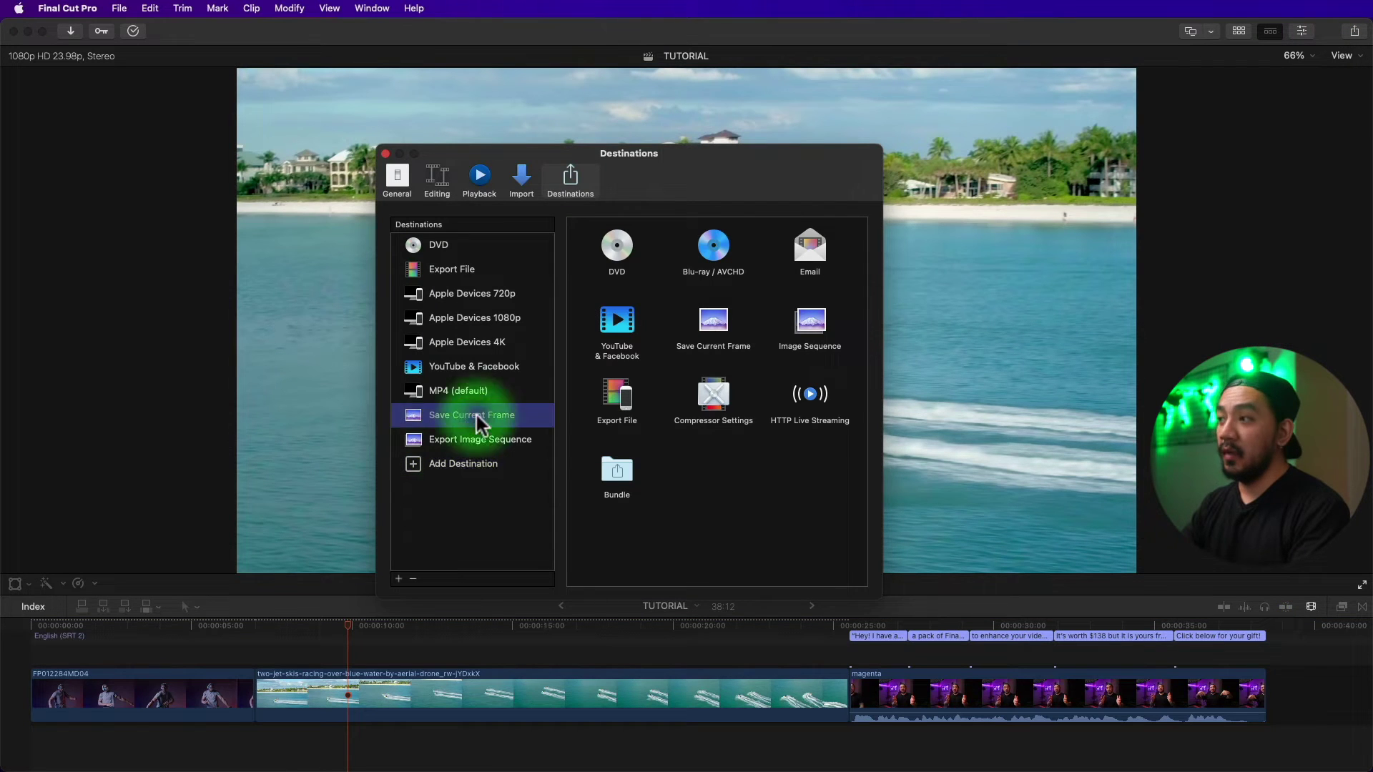
pyautogui.rightClick(437, 420)
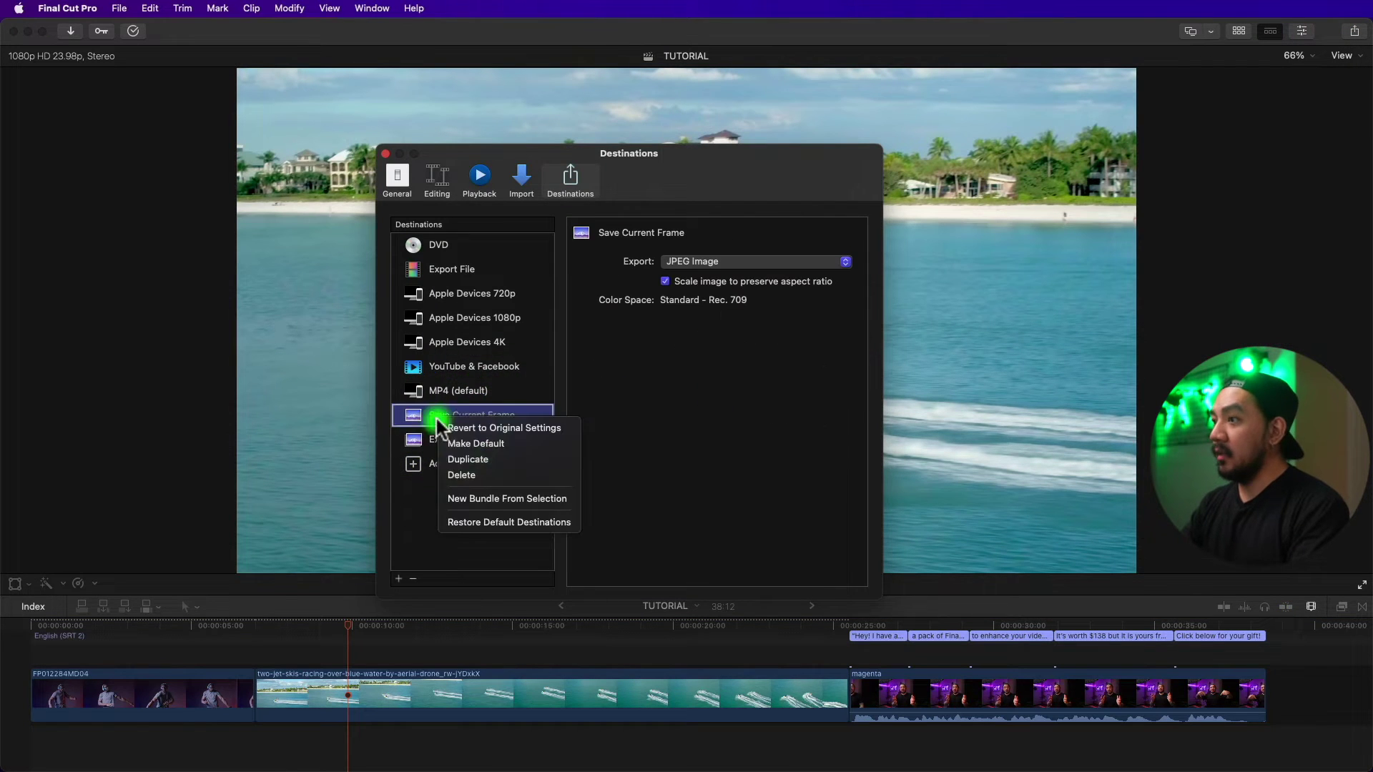
pyautogui.click(525, 445)
pyautogui.click(385, 154)
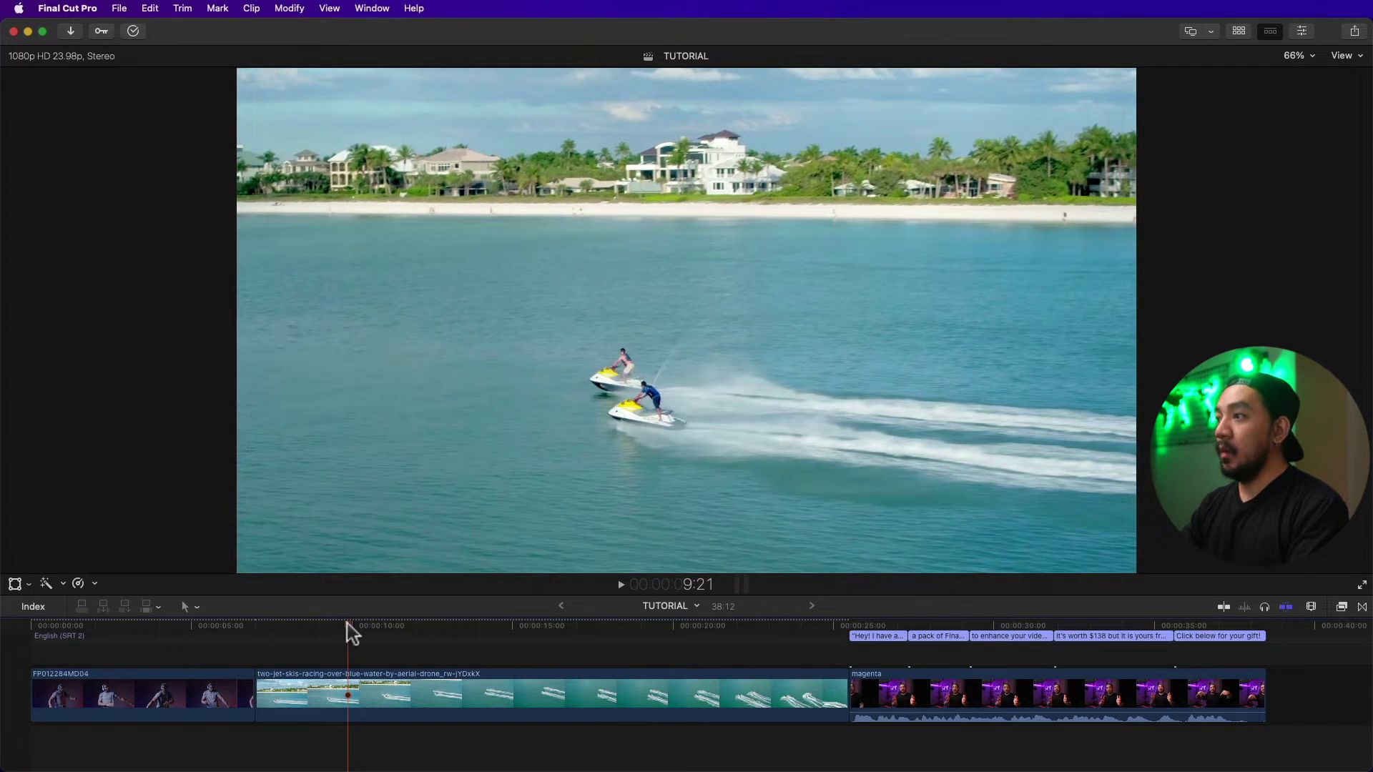
# - Start Save Current Frame with Cmd+E and title the still 'JET SKI'
pyautogui.press('super+e')
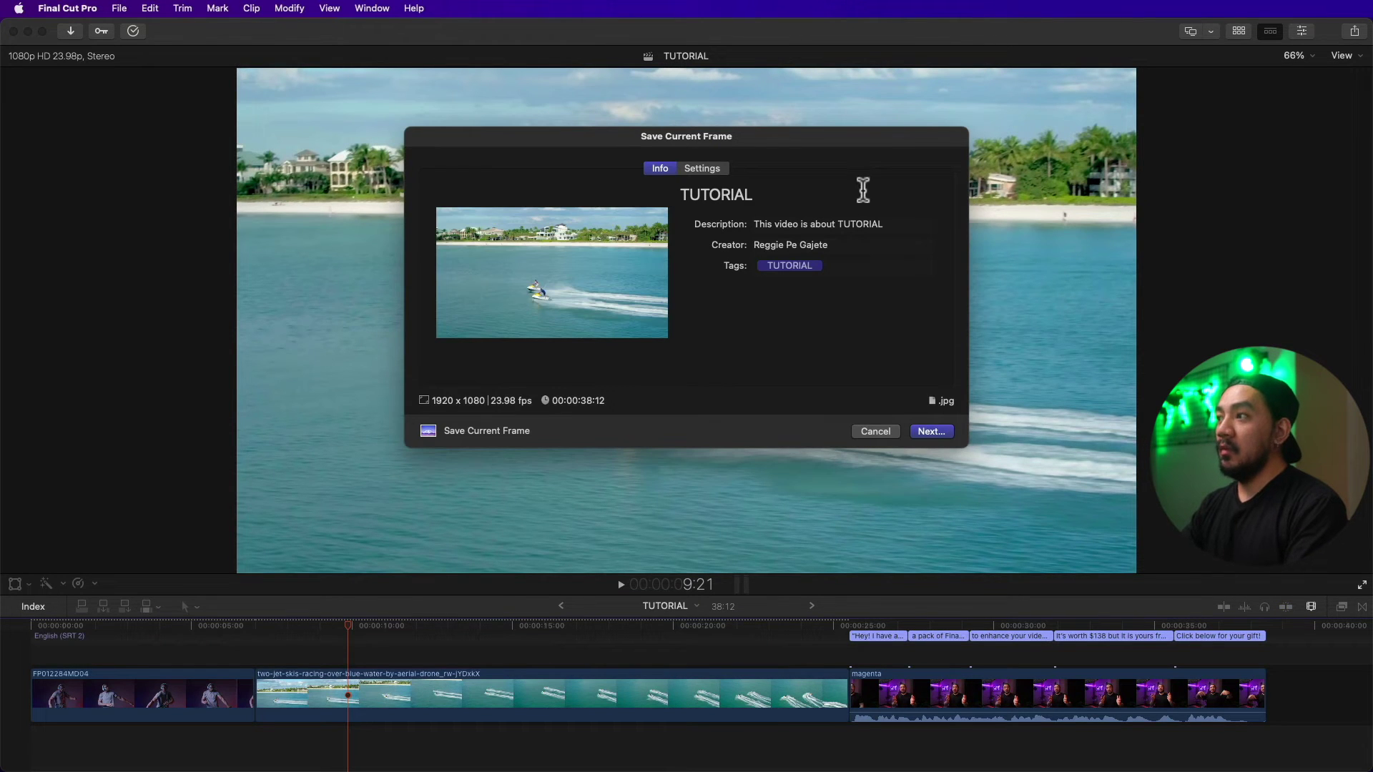
pyautogui.click(754, 195)
pyautogui.moveTo(754, 194); pyautogui.dragTo(611, 192)
pyautogui.write('JET SKI')
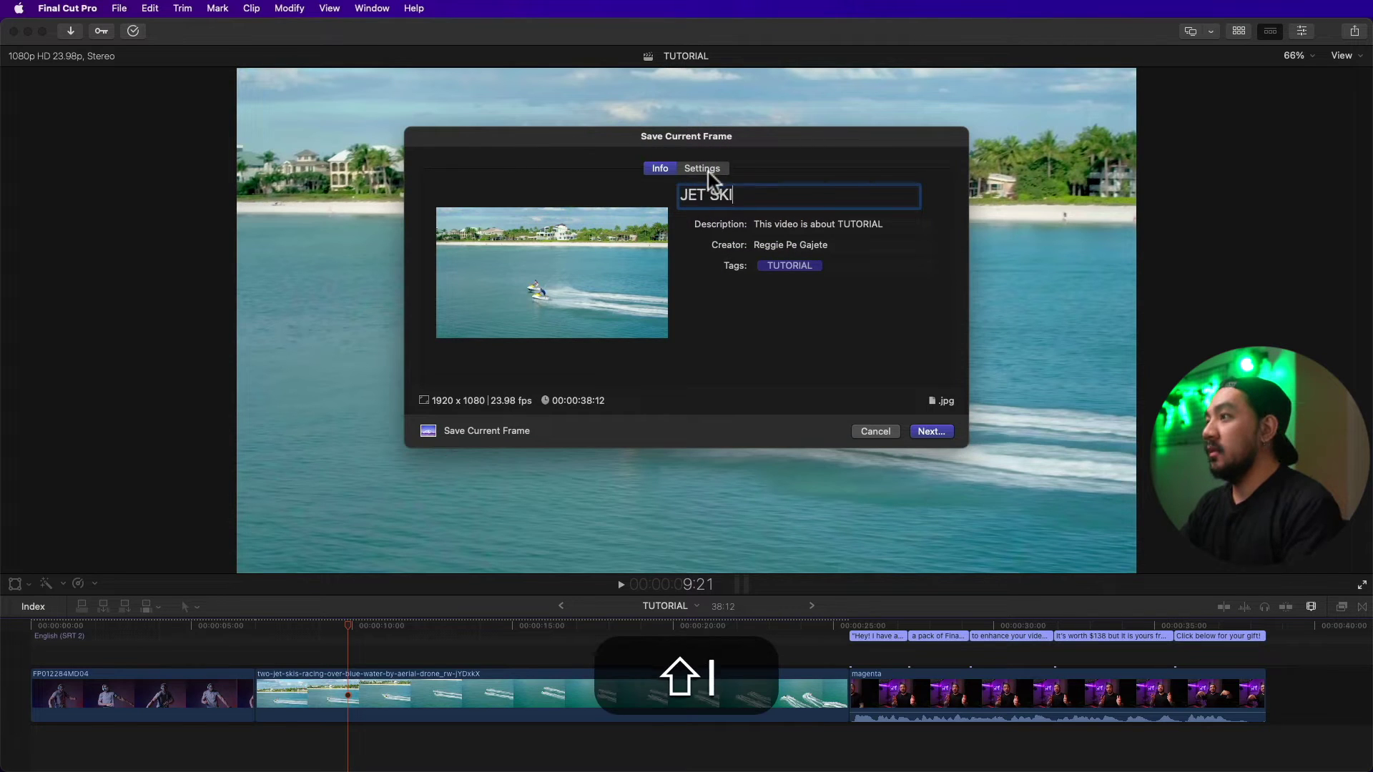
# - Set the export format to TIFF and save JET SKI.tiff to the Desktop
pyautogui.click(714, 170)
pyautogui.click(908, 222)
pyautogui.click(850, 290)
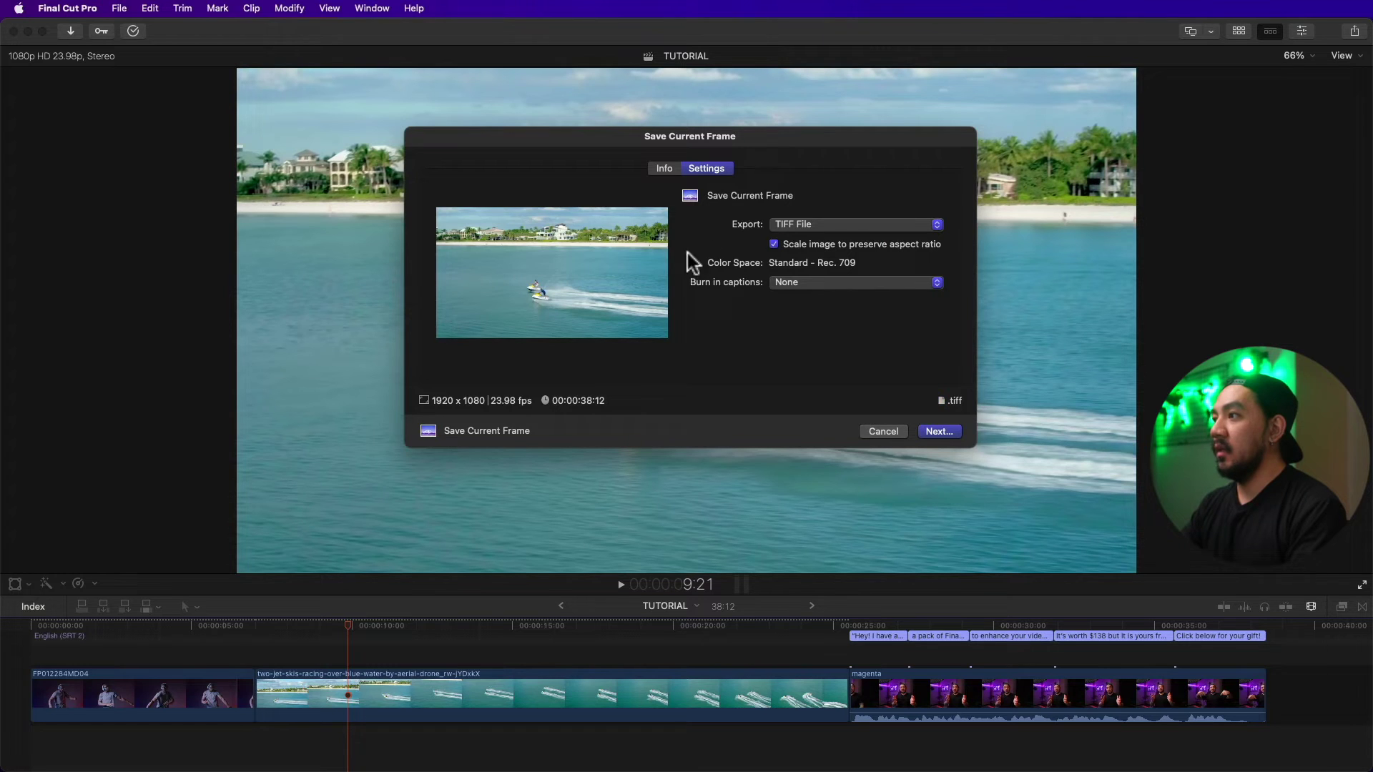
pyautogui.click(938, 431)
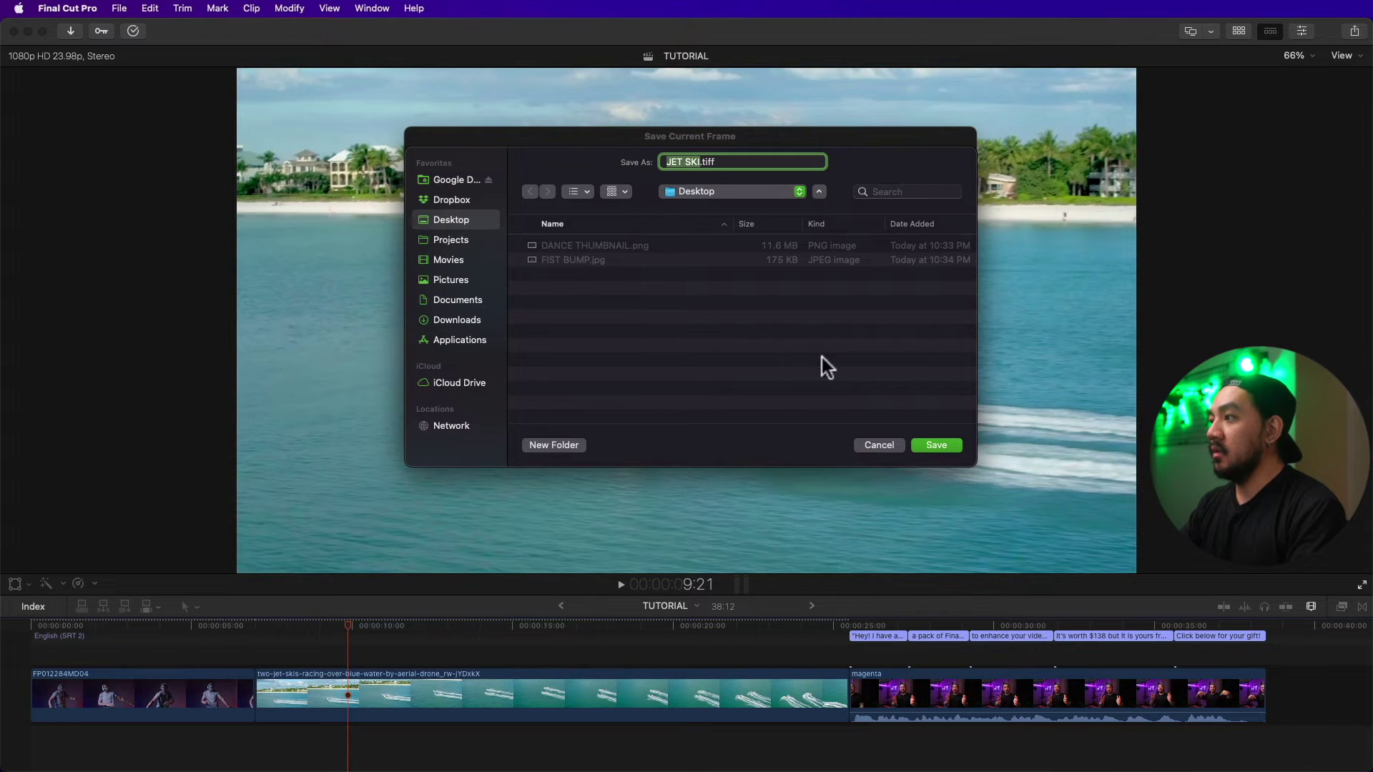
pyautogui.click(935, 447)
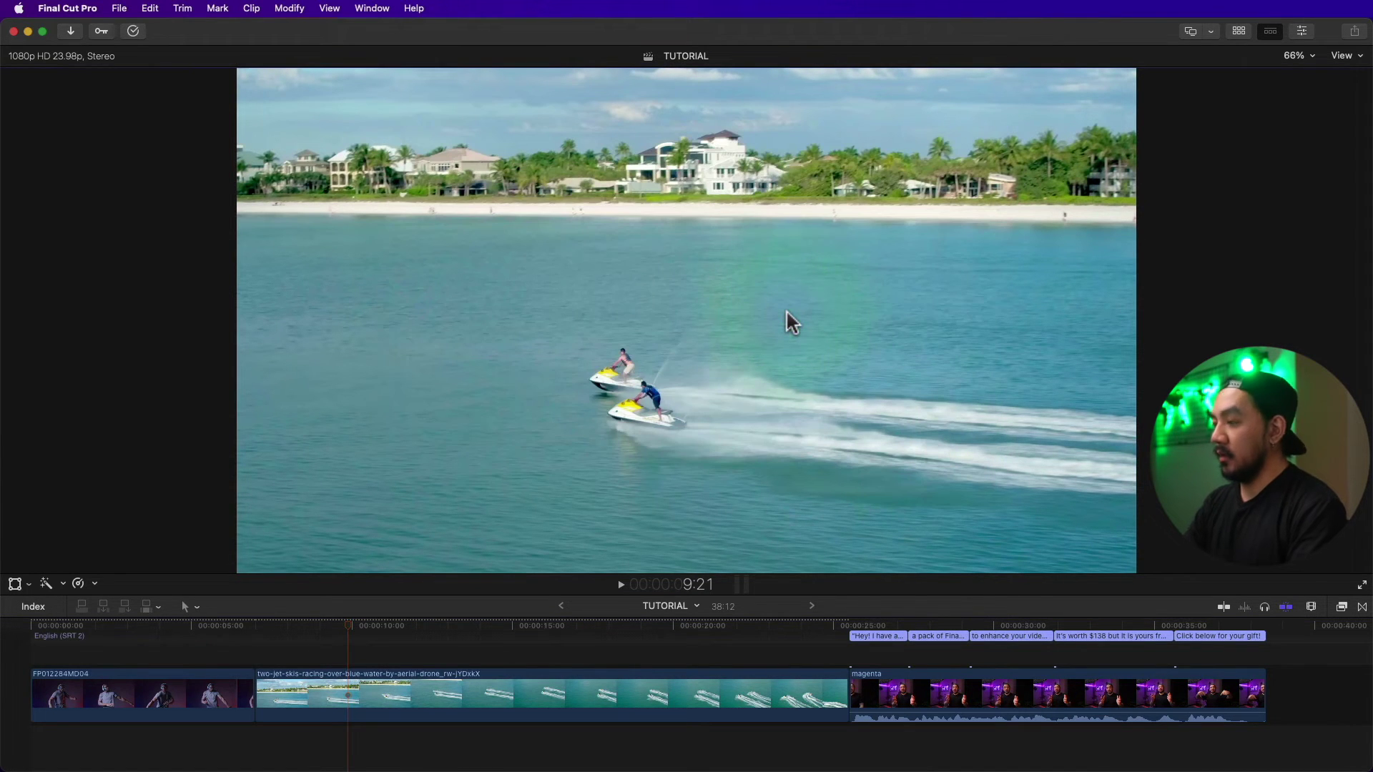
pyautogui.hotkey('ctrl', 'Right')
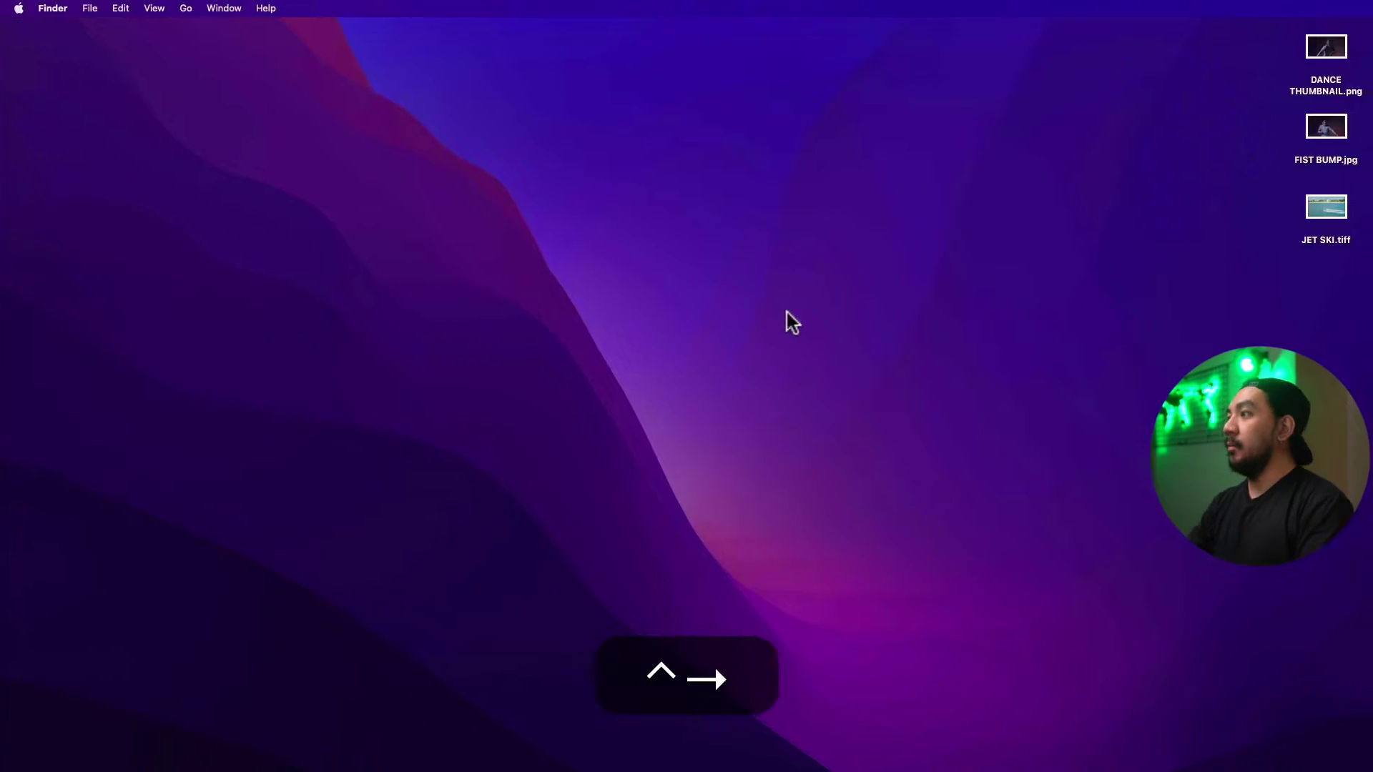
# - Quick Look JET SKI.tiff on the Desktop, then close the preview
pyautogui.click(1315, 204)
pyautogui.press('space')
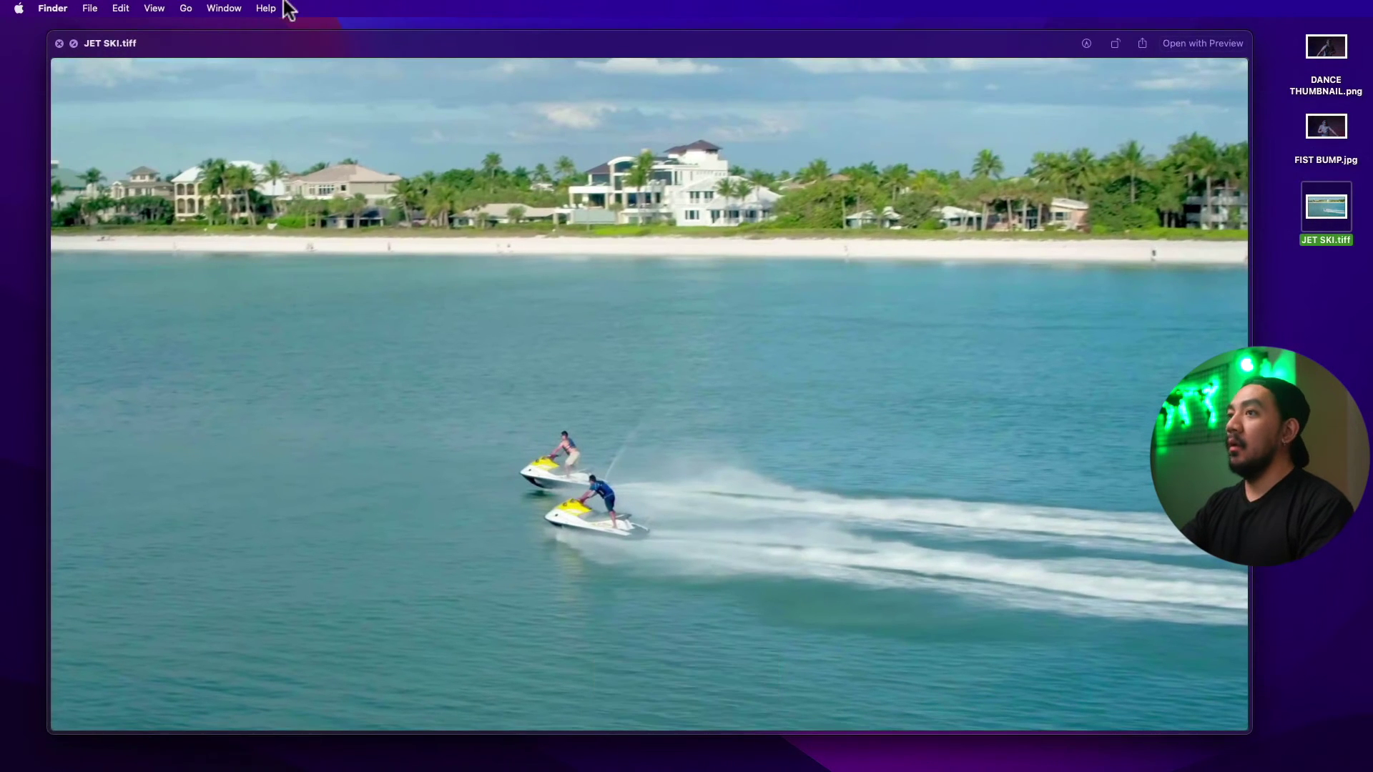
pyautogui.click(60, 43)
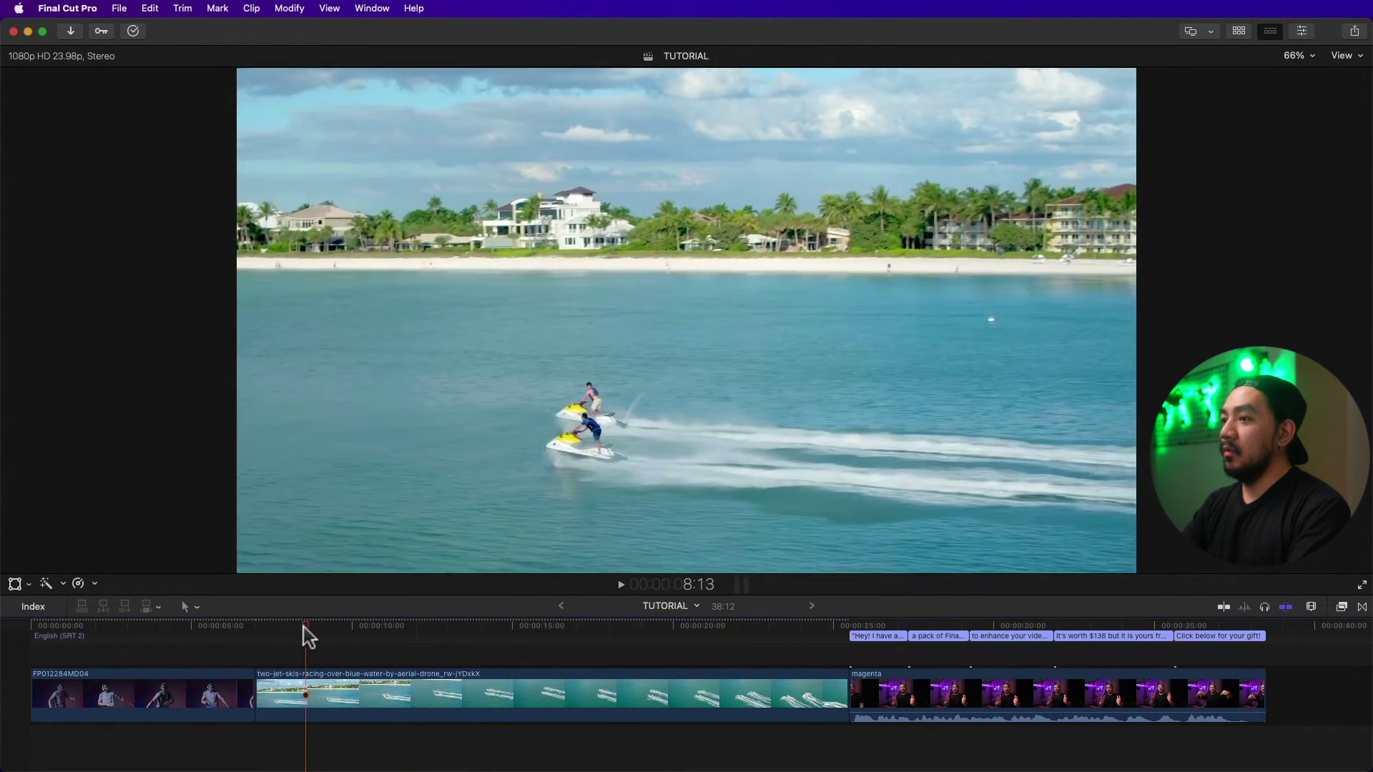
# - Add markers on the jet-ski clip at 8:03 and at later frames
pyautogui.moveTo(308, 636)
pyautogui.mouseDown()
pyautogui.moveTo(298, 631)
pyautogui.moveTo(315, 632)
pyautogui.mouseUp()
pyautogui.click(1354, 31)
pyautogui.click(273, 630)
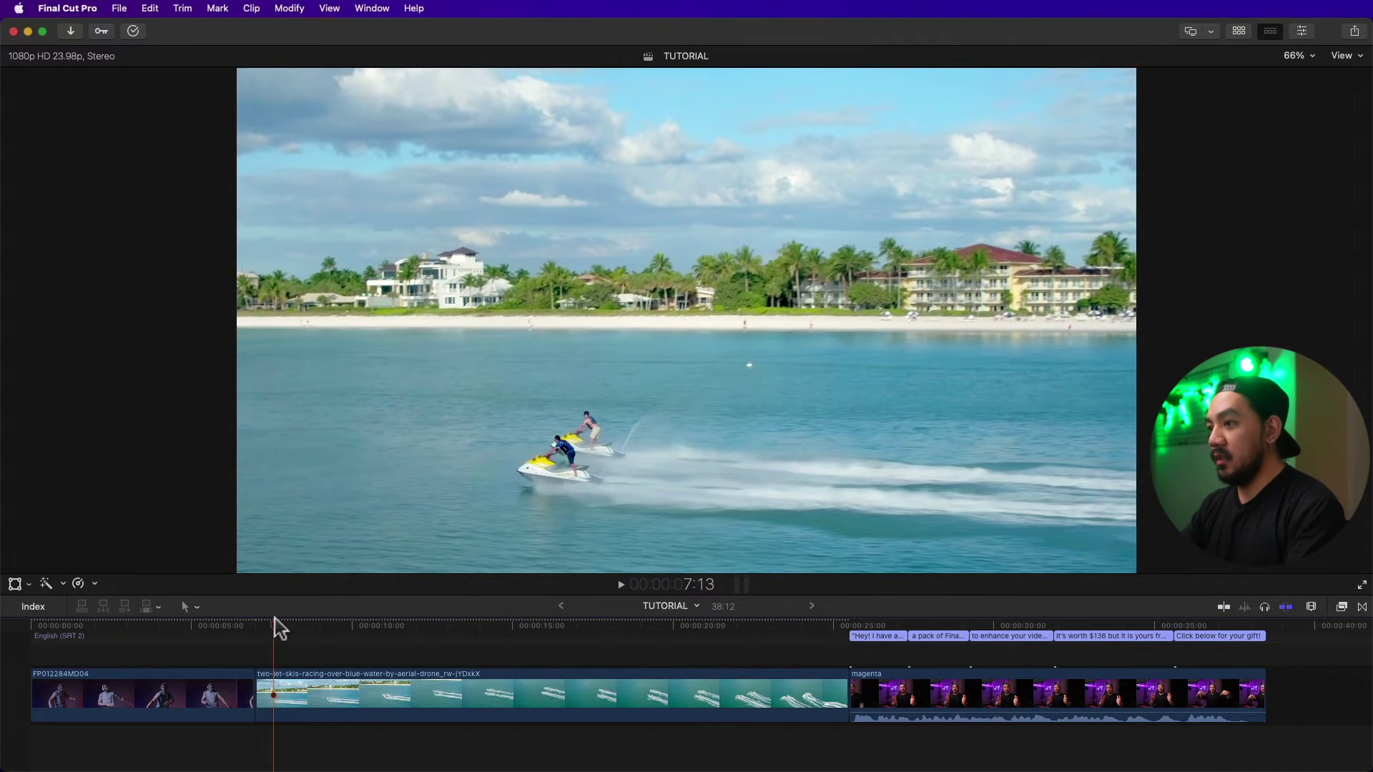
pyautogui.moveTo(277, 631); pyautogui.dragTo(296, 633)
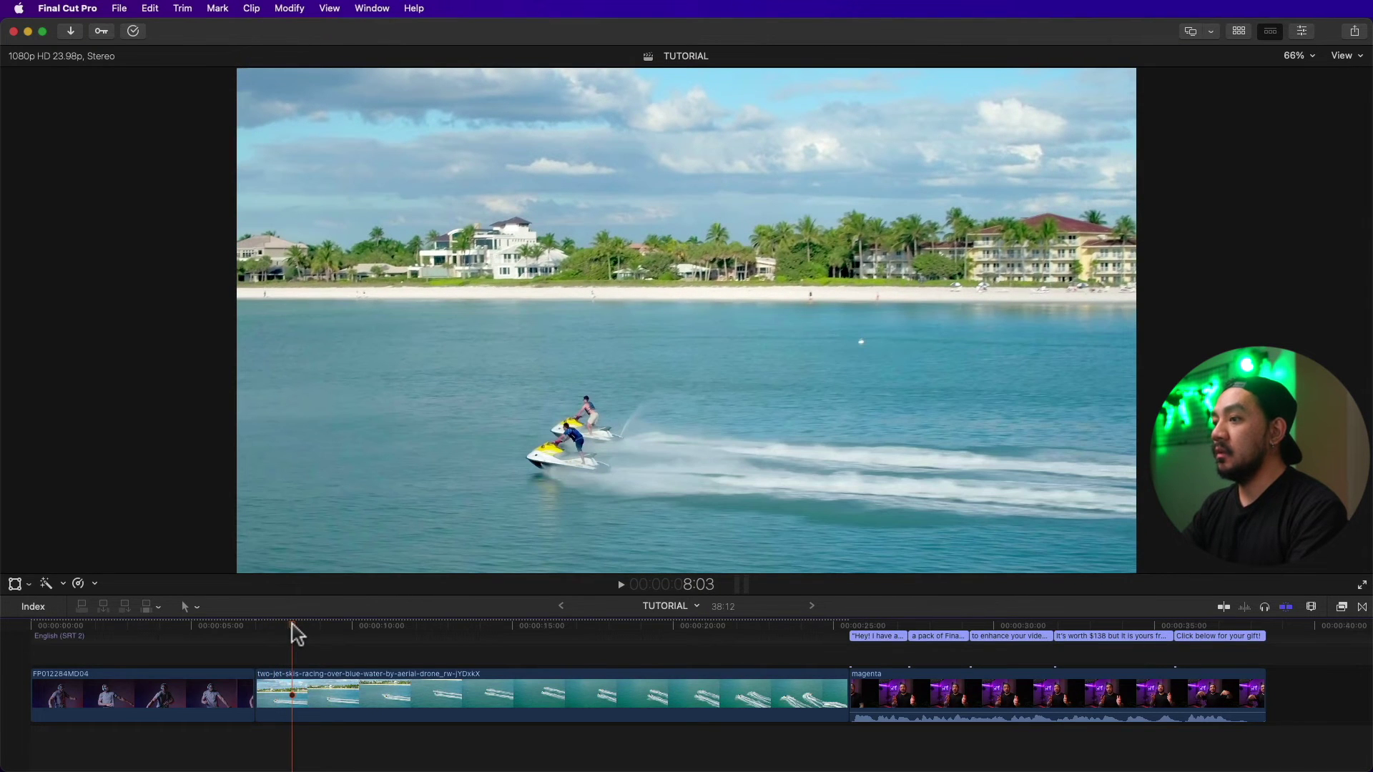
pyautogui.press('m')
pyautogui.moveTo(297, 633)
pyautogui.mouseDown()
pyautogui.moveTo(791, 635)
pyautogui.moveTo(286, 634)
pyautogui.moveTo(506, 637)
pyautogui.moveTo(294, 665)
pyautogui.mouseUp()
pyautogui.press('m')
pyautogui.press('m')
pyautogui.press('m')
pyautogui.press('m')
pyautogui.press('m')
pyautogui.press('m')
pyautogui.press('m')
pyautogui.press('m')
pyautogui.press('m')
# - Save the current jet-ski frame to the Desktop as the JPEG still 1.jpg
pyautogui.click(1355, 33)
pyautogui.click(1210, 261)
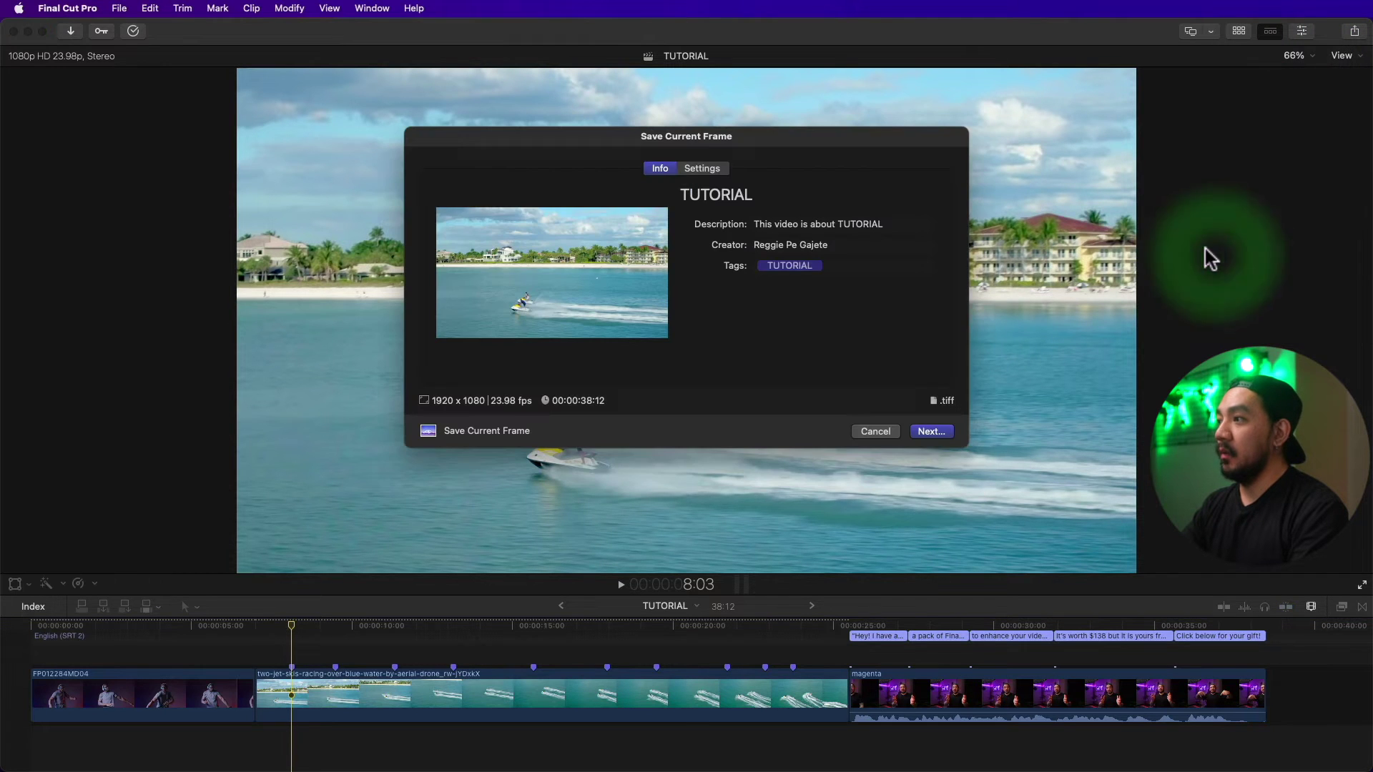
pyautogui.click(708, 172)
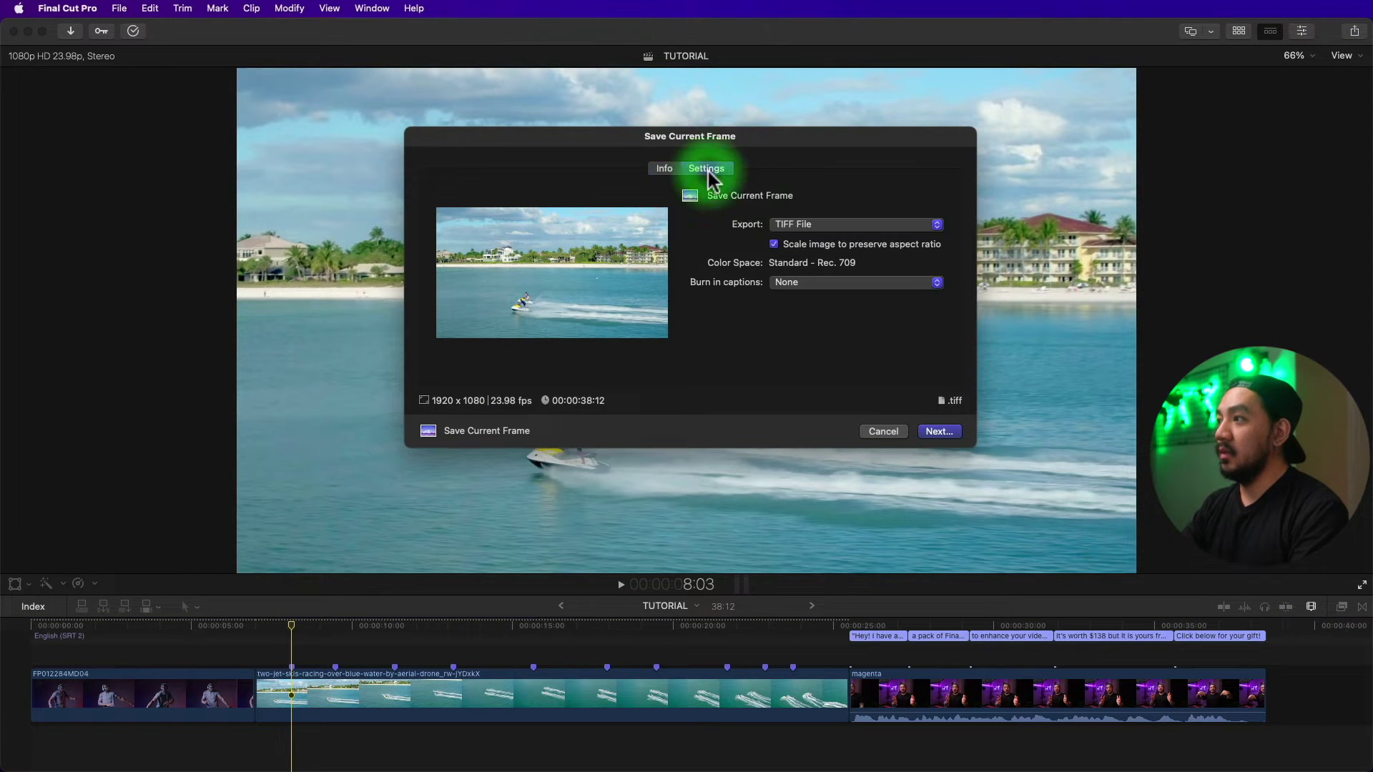
pyautogui.click(798, 224)
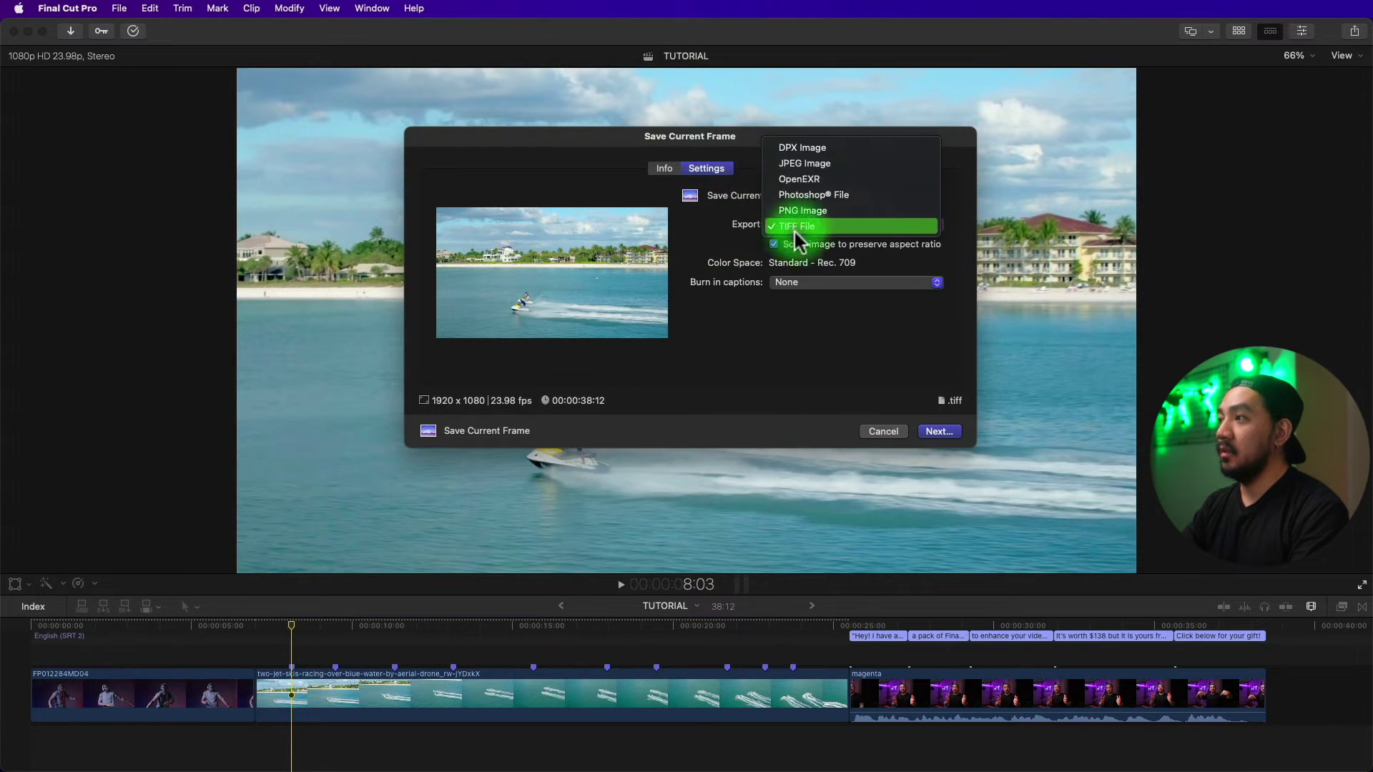
pyautogui.click(815, 165)
pyautogui.click(942, 432)
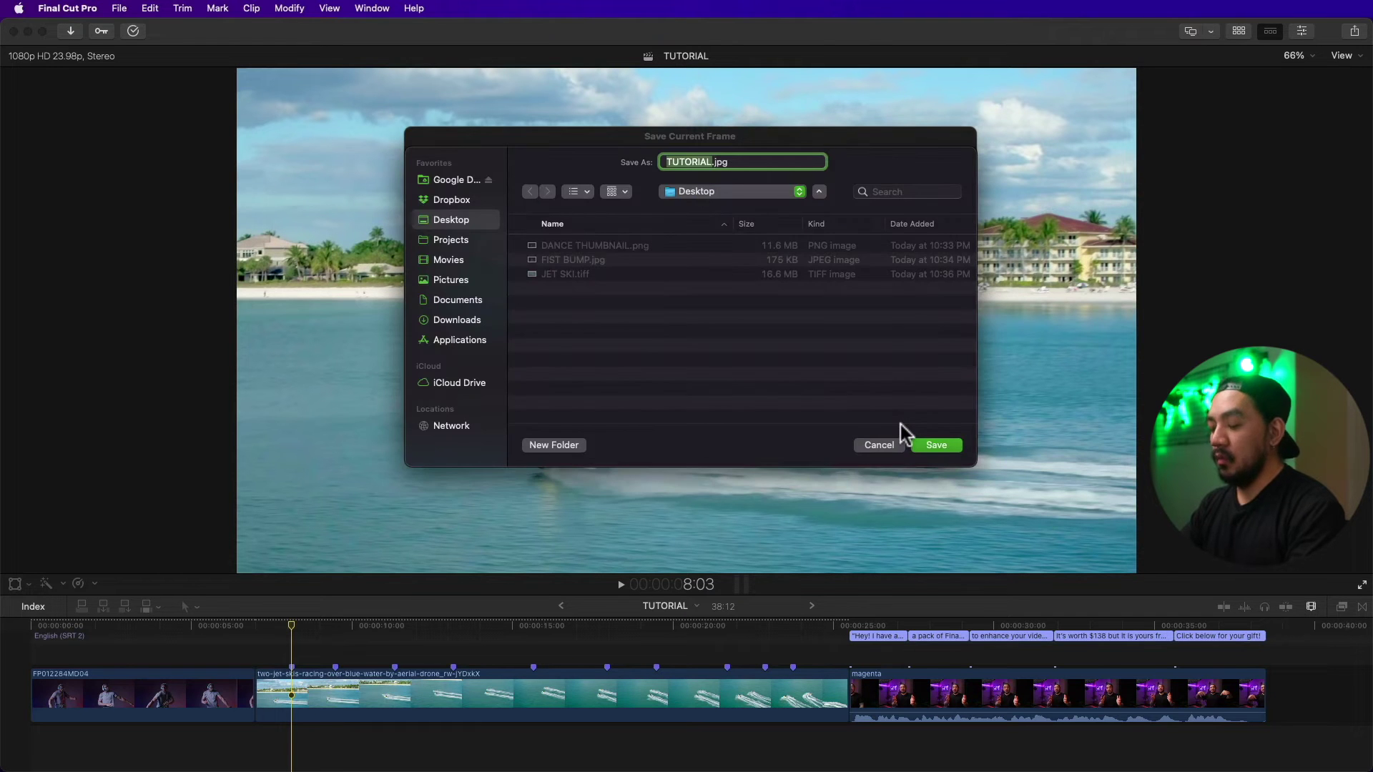
pyautogui.write('1')
pyautogui.click(941, 445)
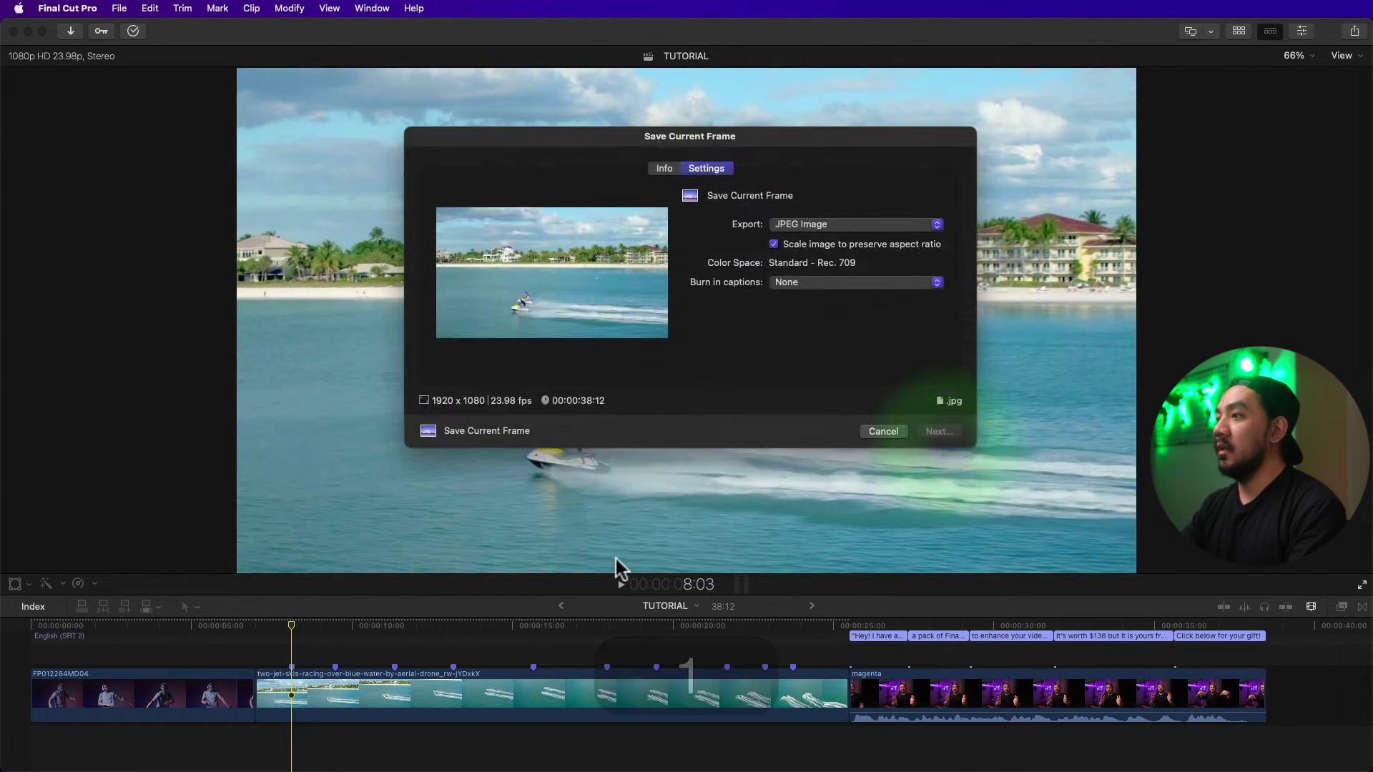
# - Move to the next marked frame and save it to the Desktop as 2.jpg
pyautogui.click(336, 628)
pyautogui.click(1355, 31)
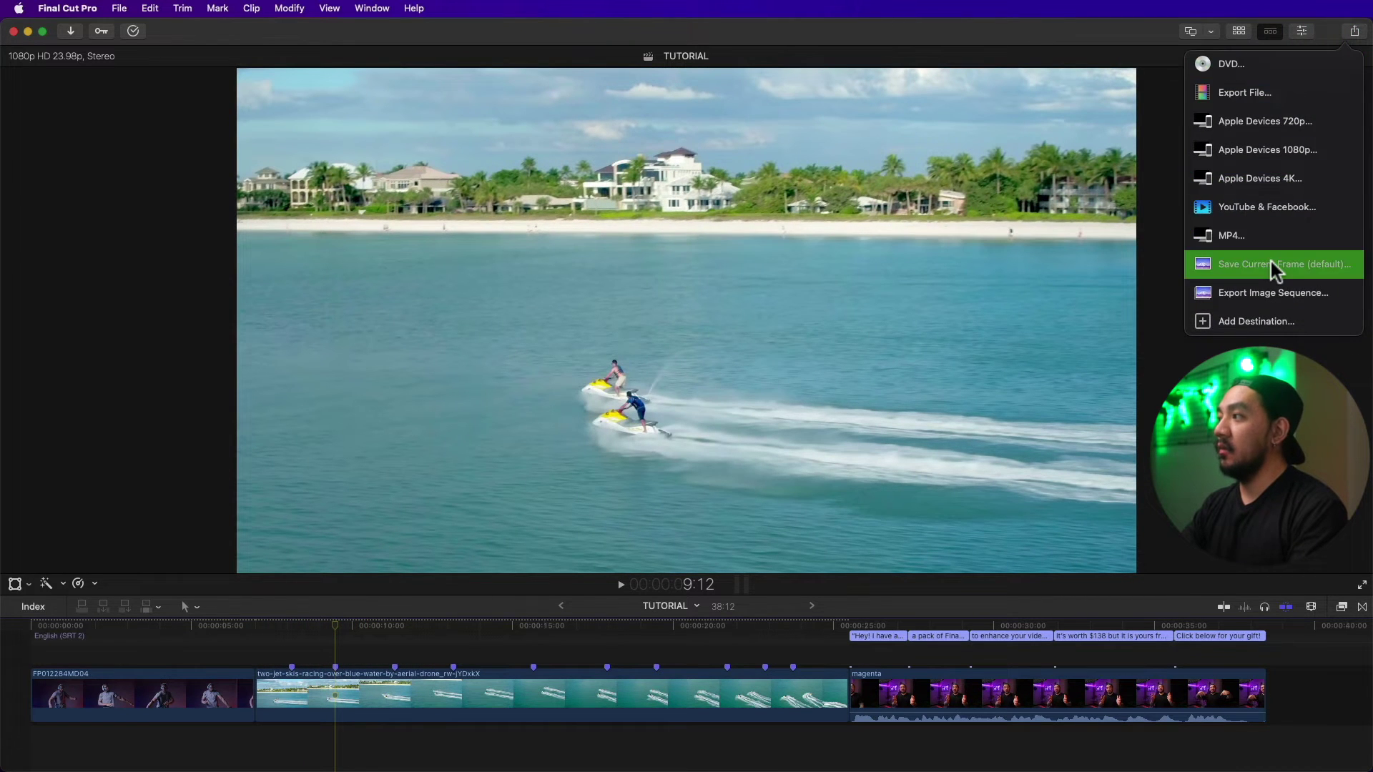
pyautogui.click(1272, 264)
pyautogui.click(930, 432)
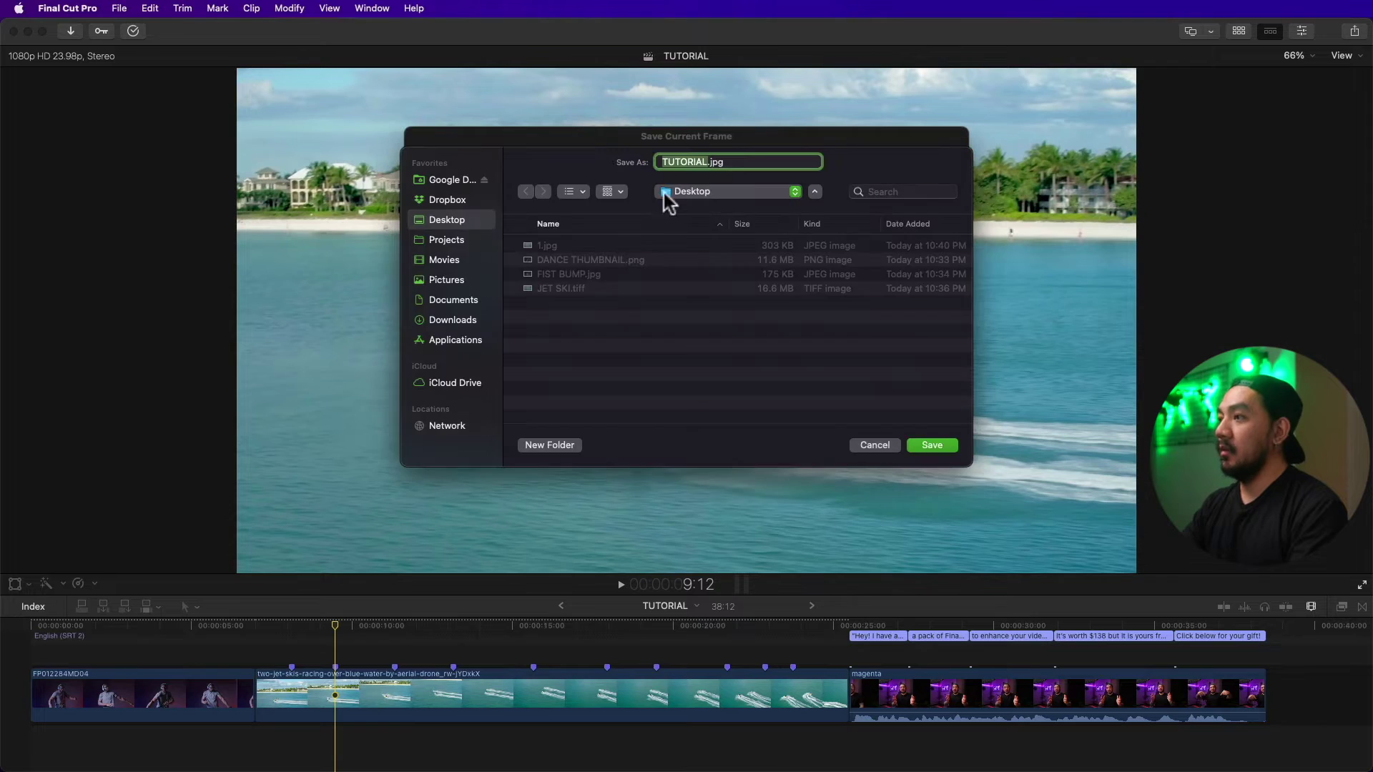
pyautogui.write('2')
pyautogui.click(932, 445)
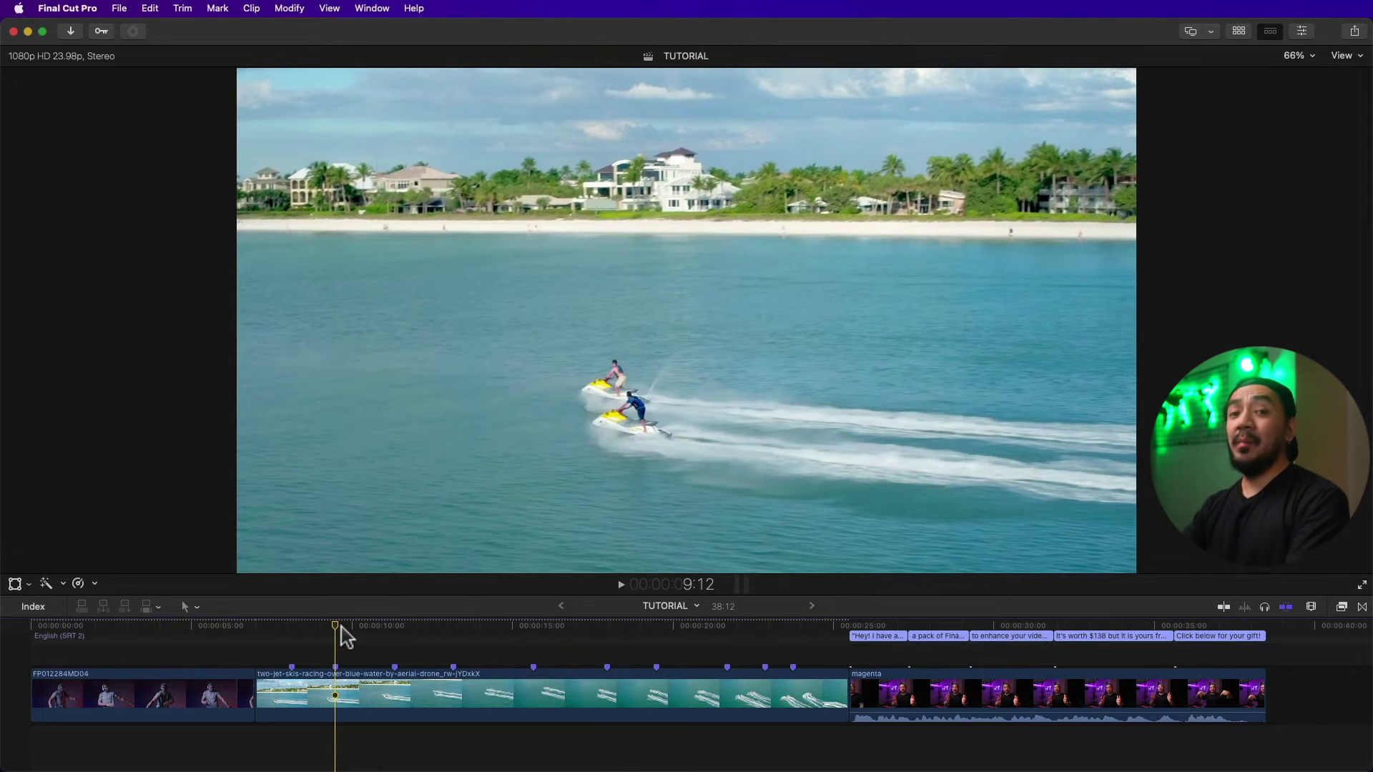
pyautogui.moveTo(345, 637); pyautogui.dragTo(458, 643)
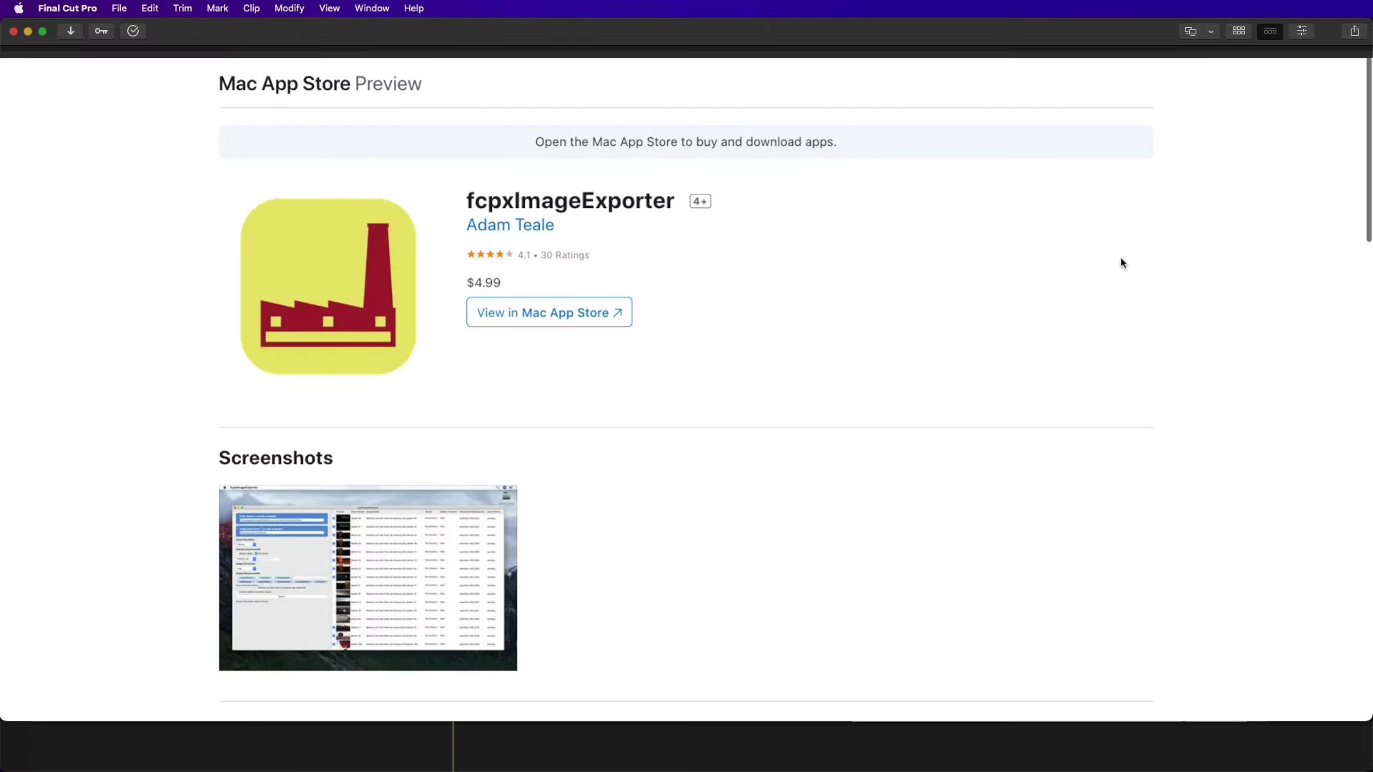
pyautogui.scroll(-4, 1121, 263)
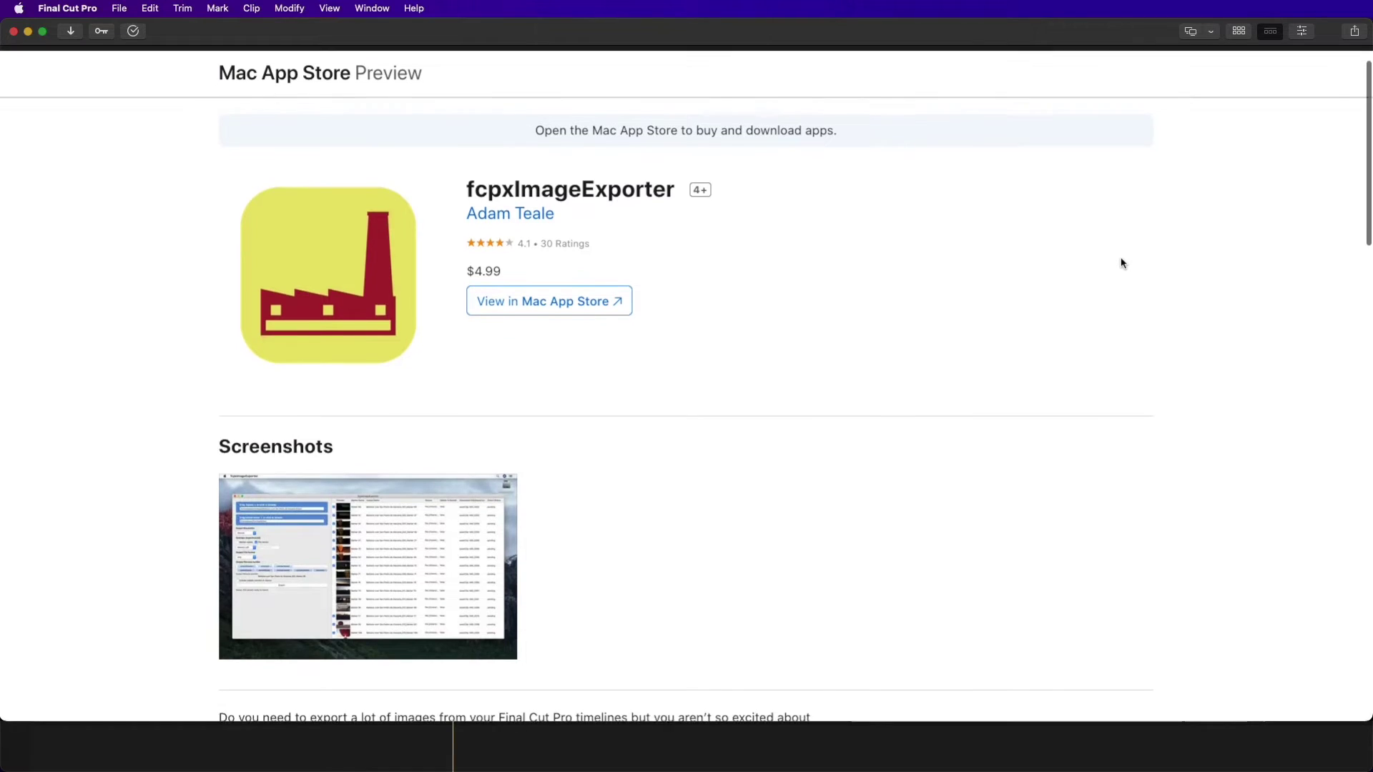
pyautogui.scroll(-6, 1120, 264)
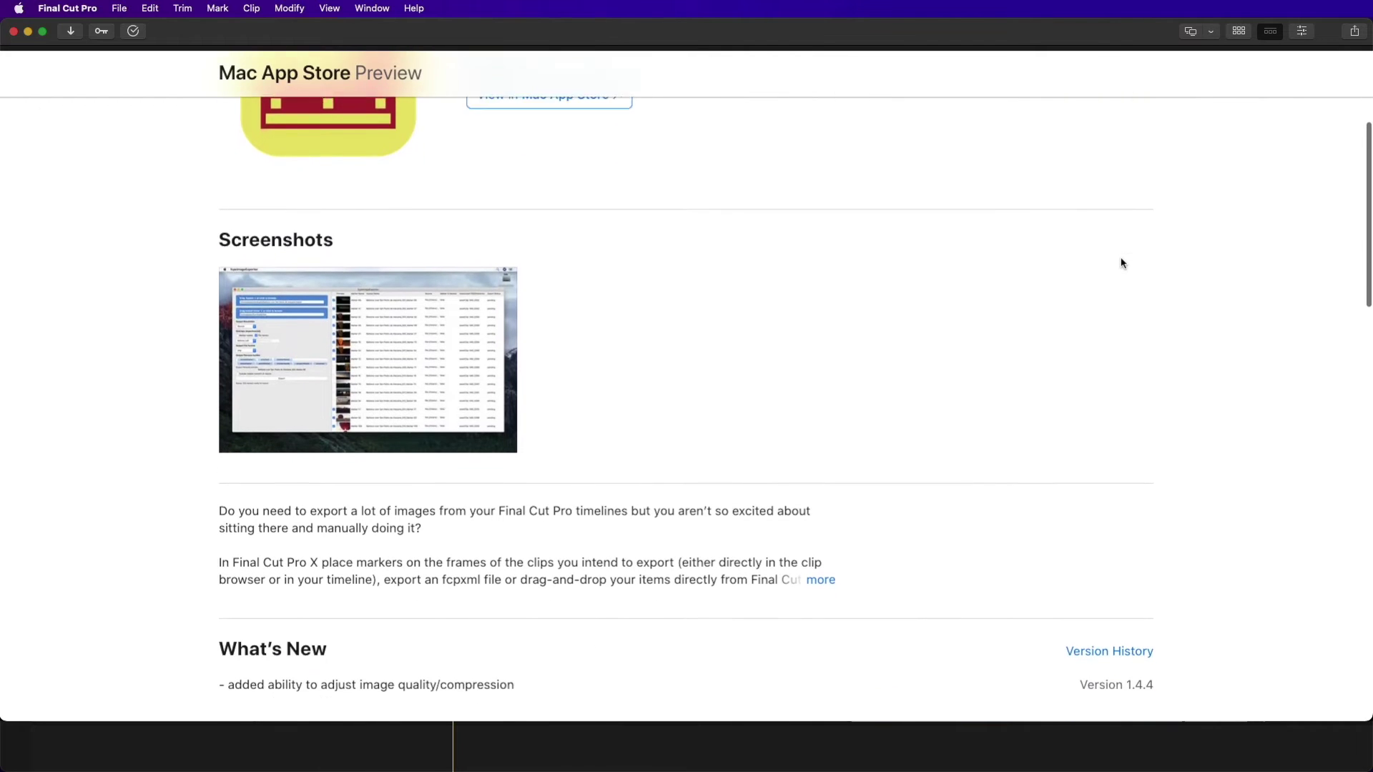
pyautogui.scroll(-8, 1120, 265)
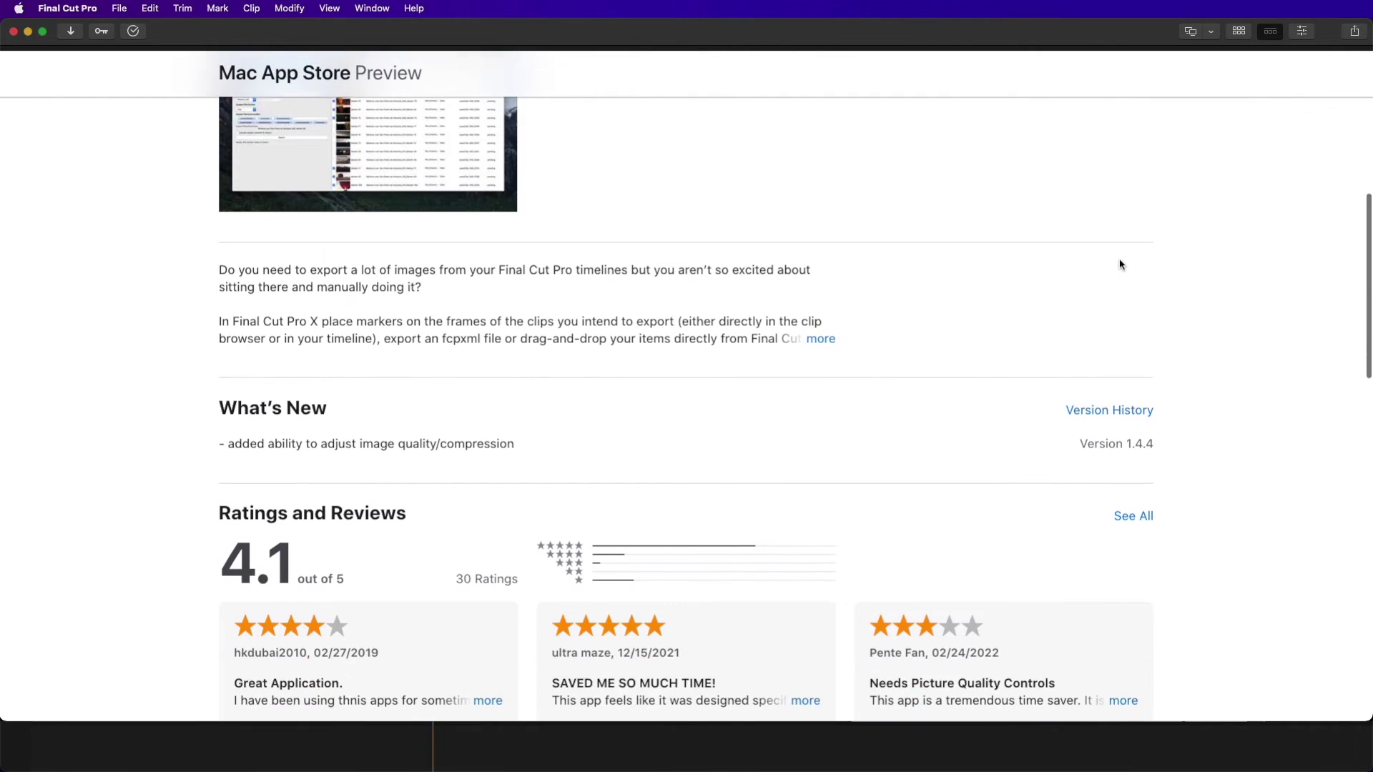
pyautogui.scroll(-3, 1121, 264)
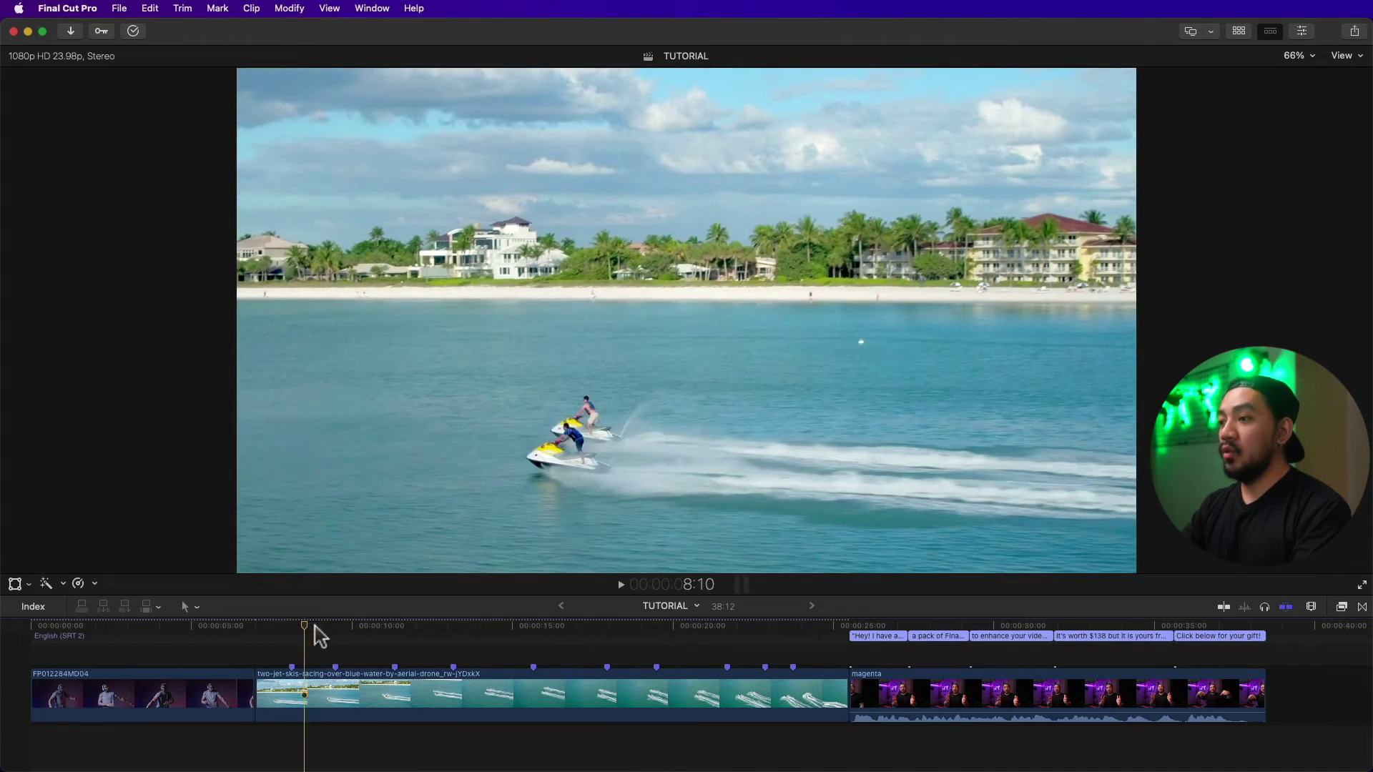
pyautogui.moveTo(316, 628); pyautogui.dragTo(793, 638)
# - Export the TUTORIAL project as XML named JET SKI.fcpxmld to the Desktop
pyautogui.click(292, 628)
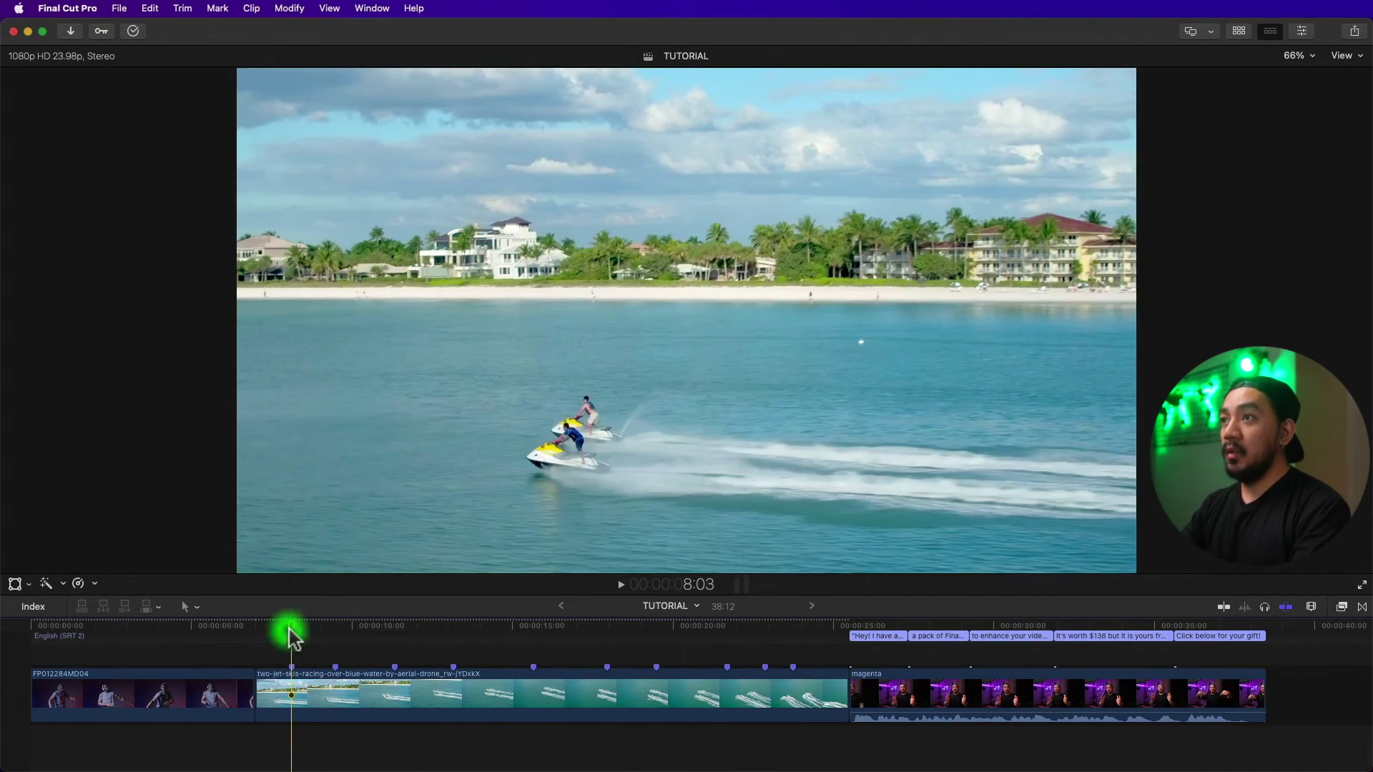
pyautogui.click(118, 8)
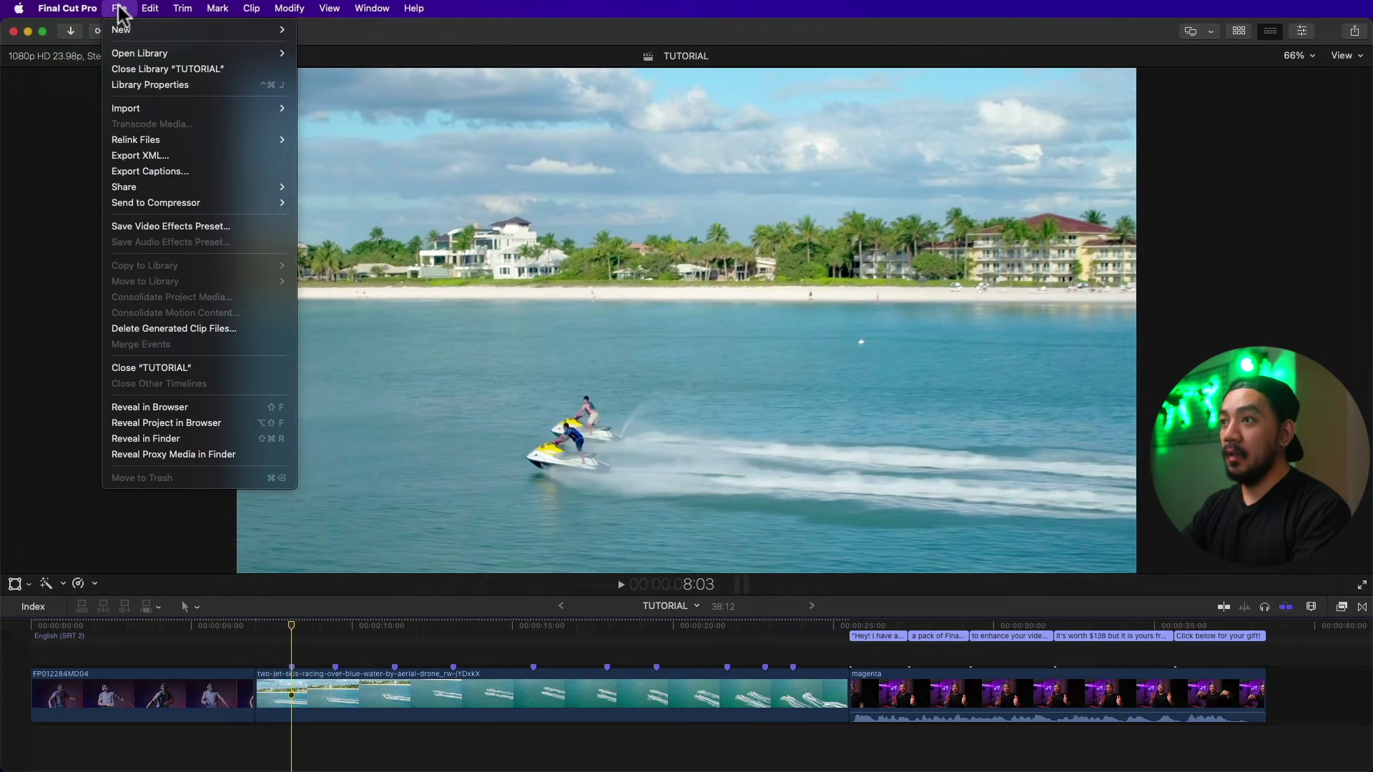
pyautogui.click(158, 155)
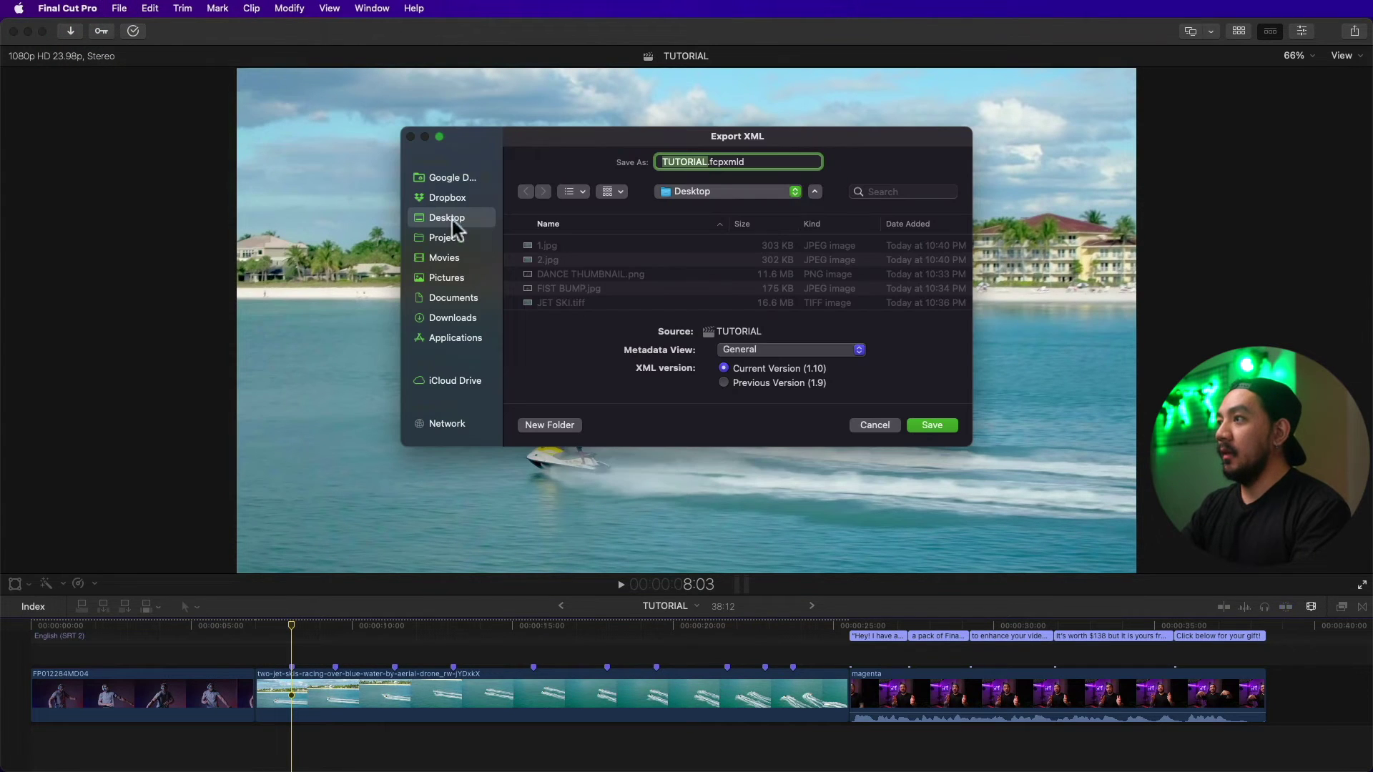
pyautogui.doubleClick(653, 160)
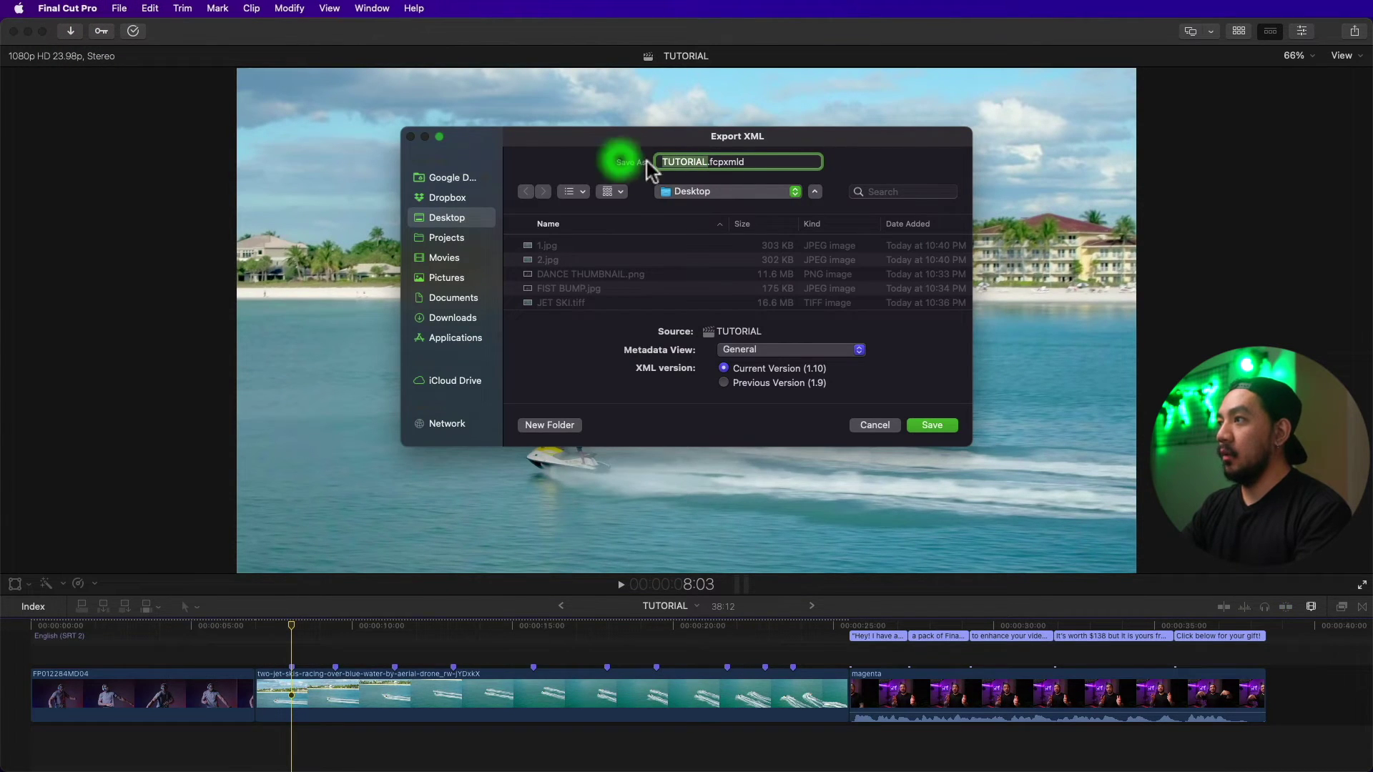
pyautogui.press('BackSpace')
pyautogui.write('JET SKI')
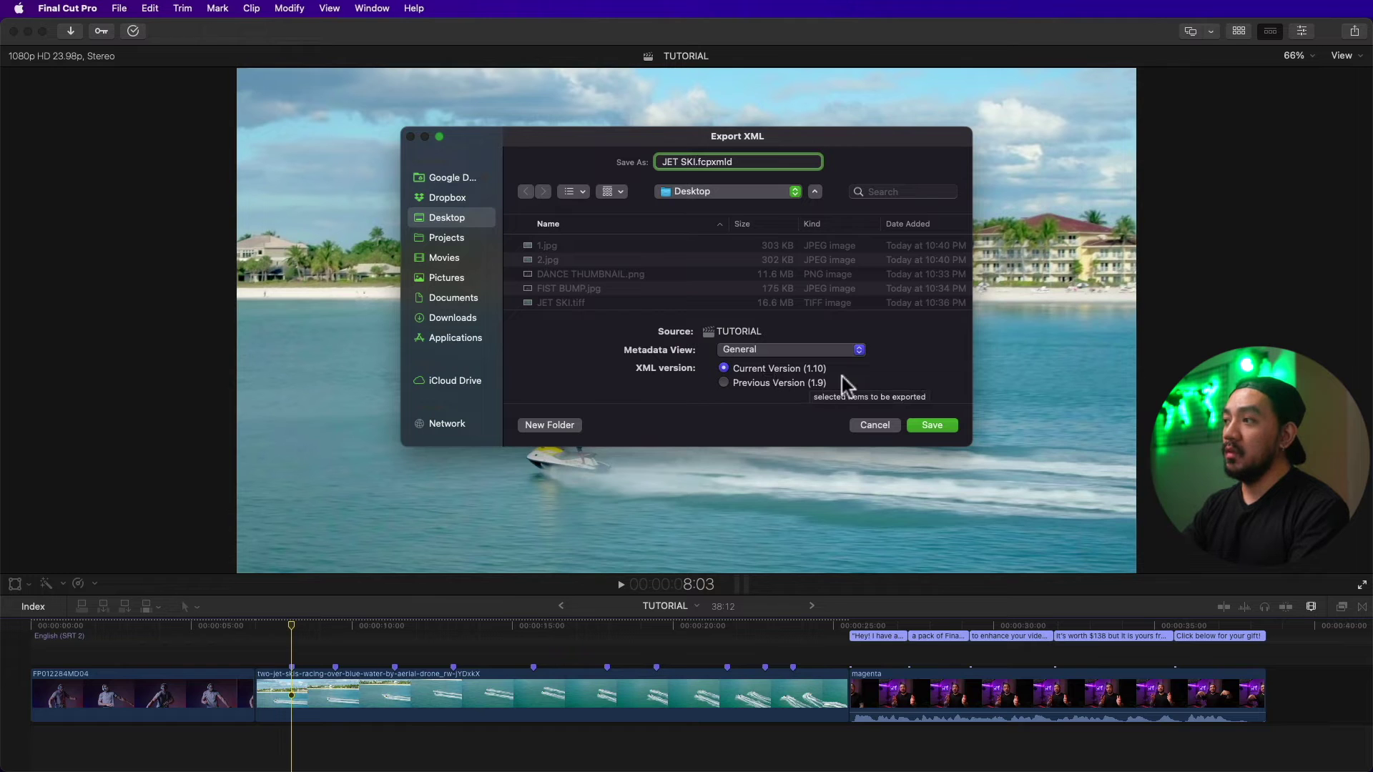
pyautogui.click(934, 425)
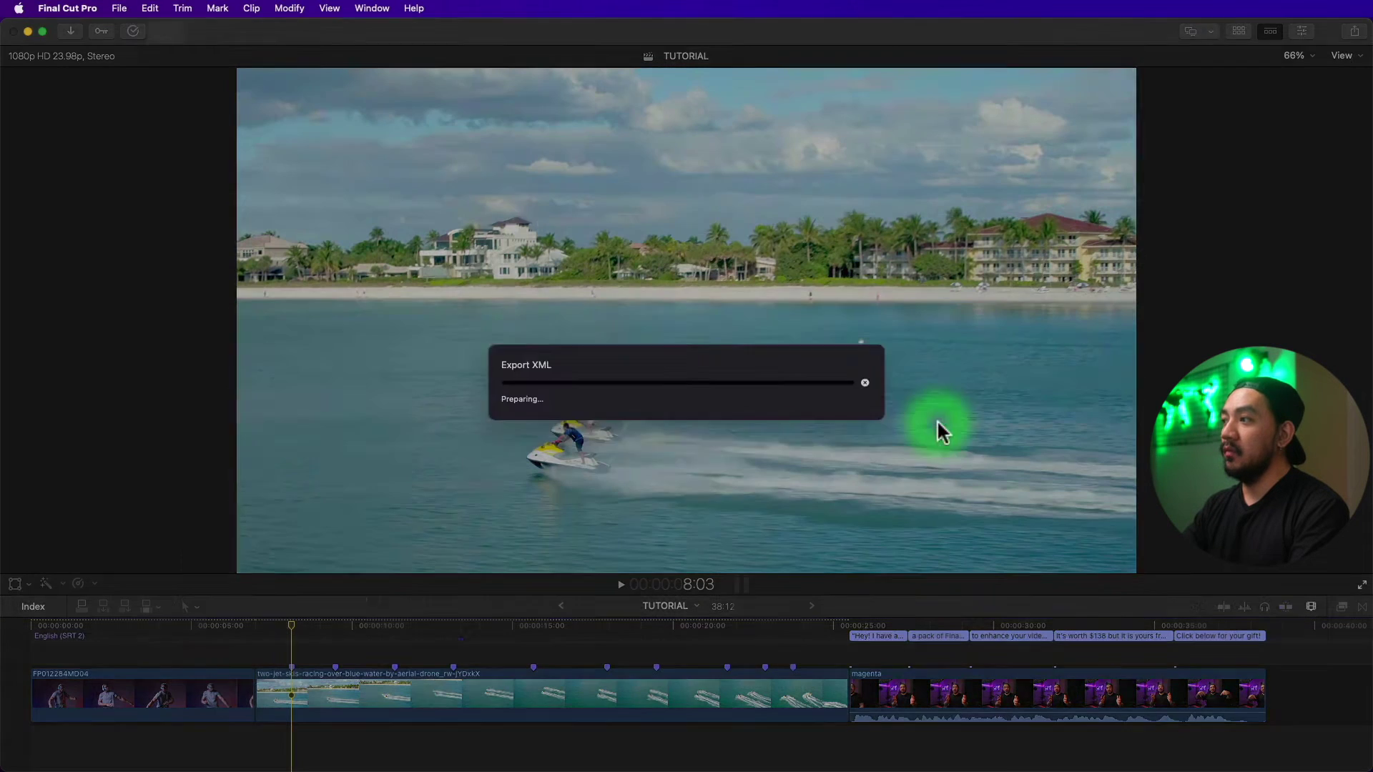
# - Switch to the desktop space and select the exported JET SKI.fcpxmld file
pyautogui.press('ctrl')
pyautogui.hotkey('ctrl', 'Right')
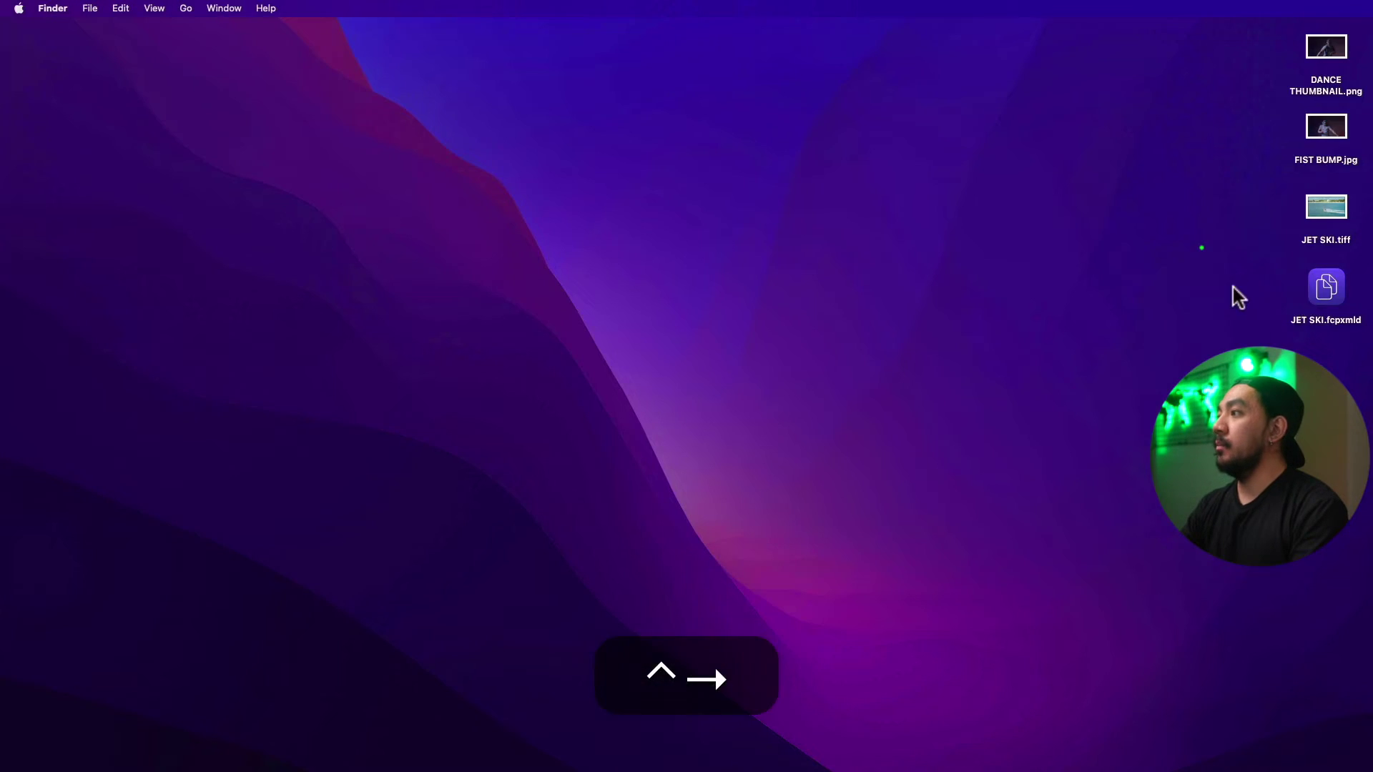
pyautogui.click(1328, 289)
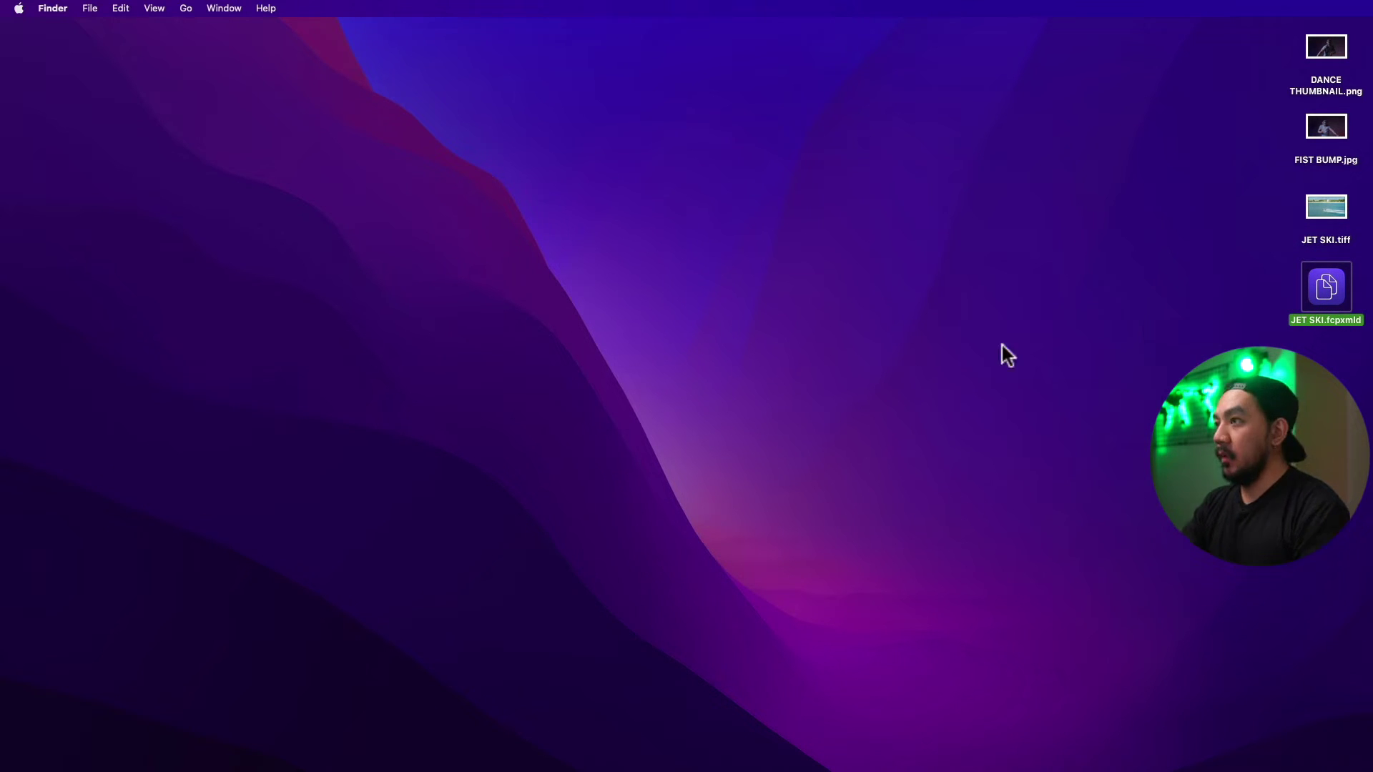
# - Launch fcpxImageExporter through Spotlight with the search 'fcp'
pyautogui.press('super+space')
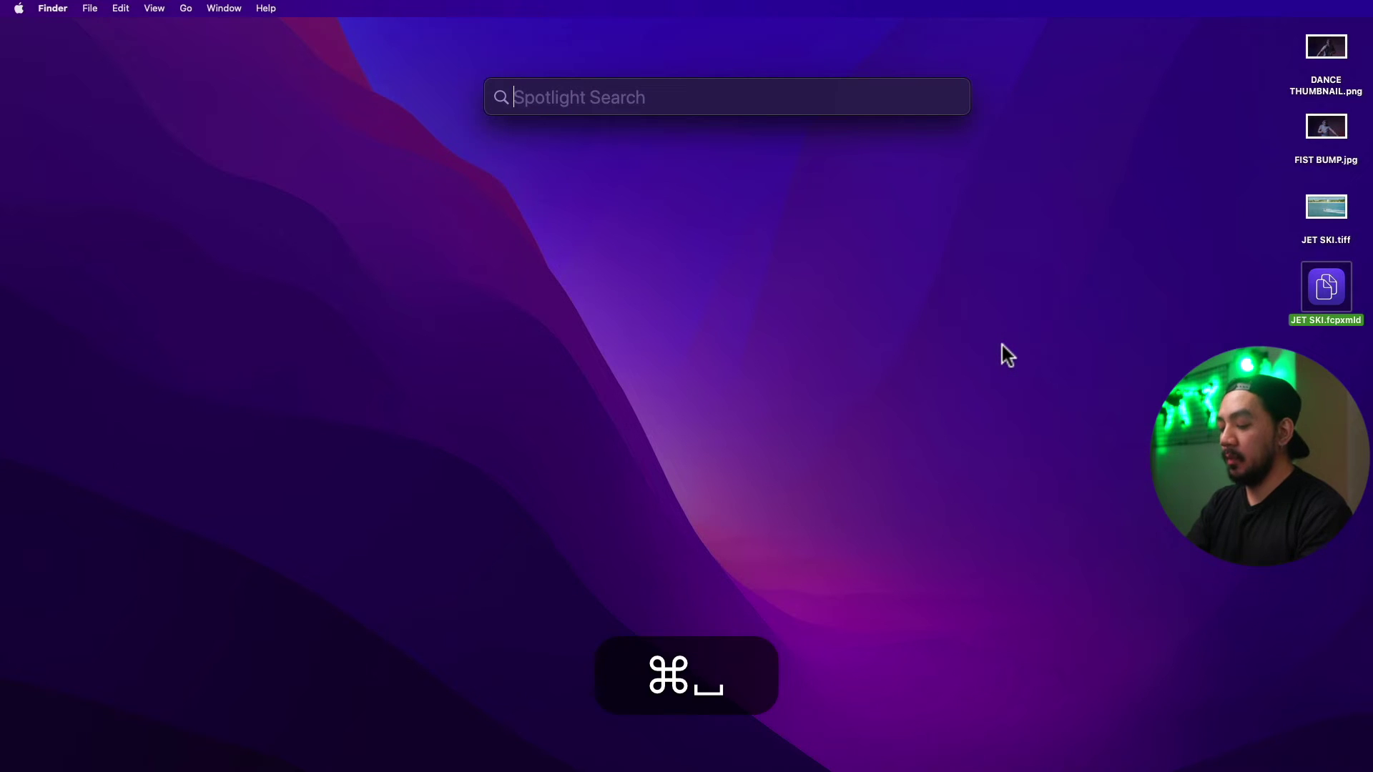
pyautogui.write('fcp')
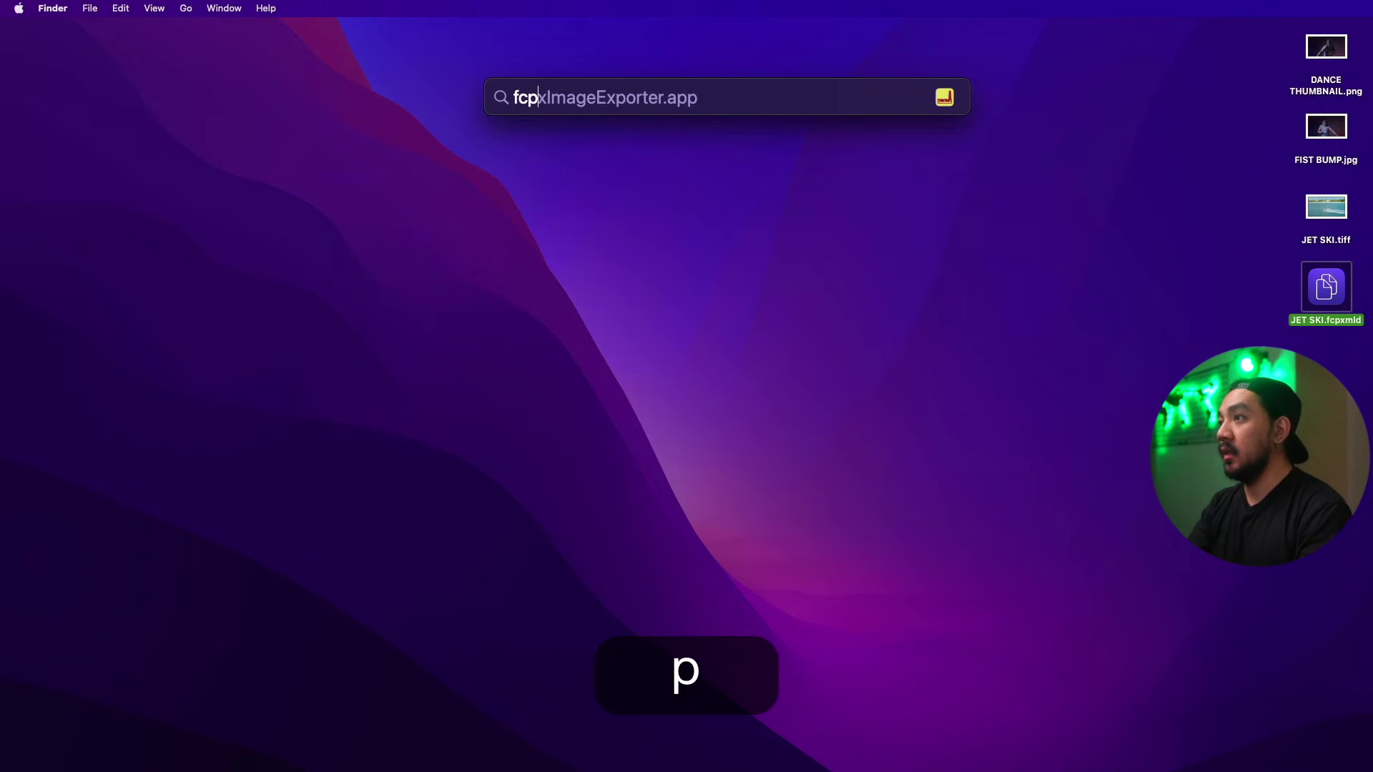
pyautogui.press('Return')
pyautogui.click(586, 271)
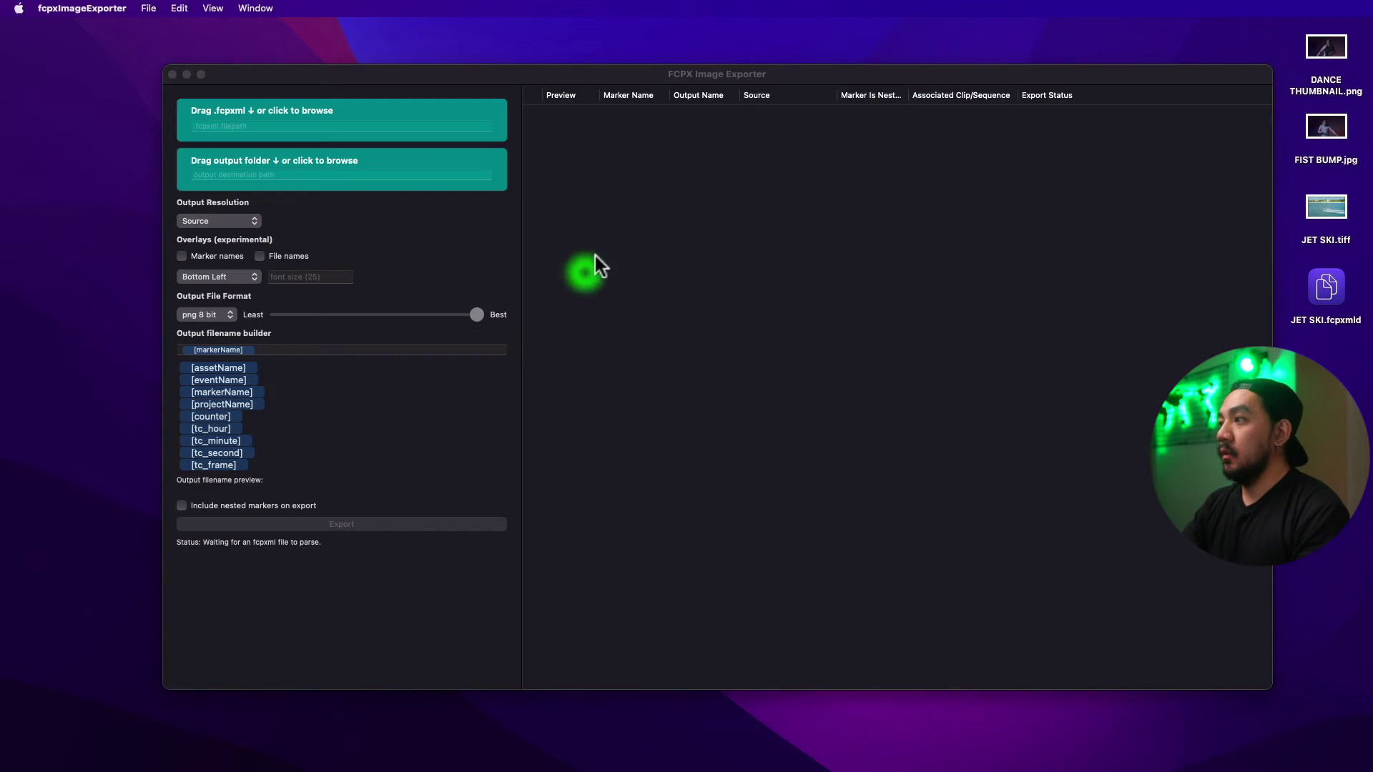
# - Drop JET SKI.fcpxmld into the exporter to list its ten markers and set the output format to jpg
pyautogui.moveTo(1344, 280)
pyautogui.mouseDown()
pyautogui.moveTo(1180, 286)
pyautogui.moveTo(827, 240)
pyautogui.moveTo(367, 122)
pyautogui.moveTo(372, 111)
pyautogui.mouseUp()
pyautogui.moveTo(643, 121)
pyautogui.mouseDown()
pyautogui.moveTo(653, 213)
pyautogui.moveTo(638, 358)
pyautogui.mouseUp()
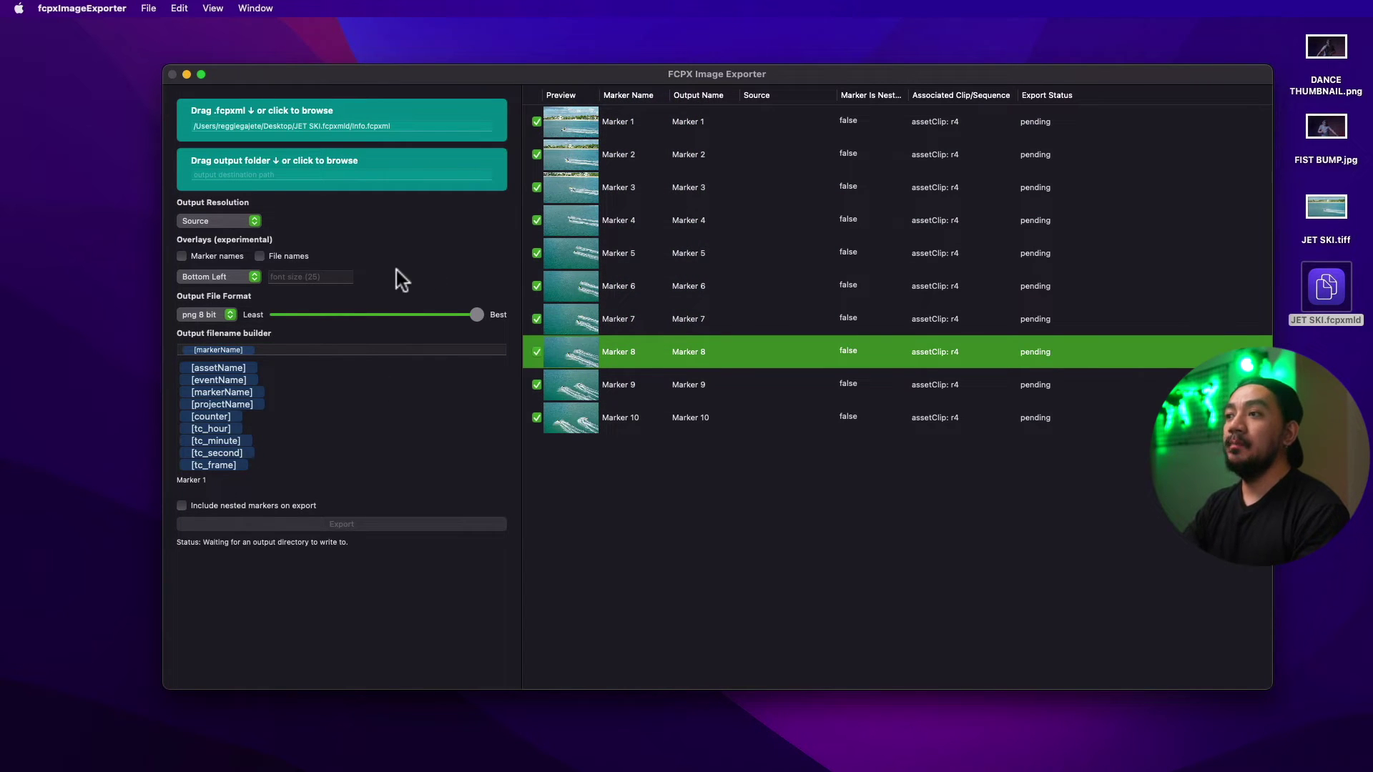
pyautogui.click(211, 313)
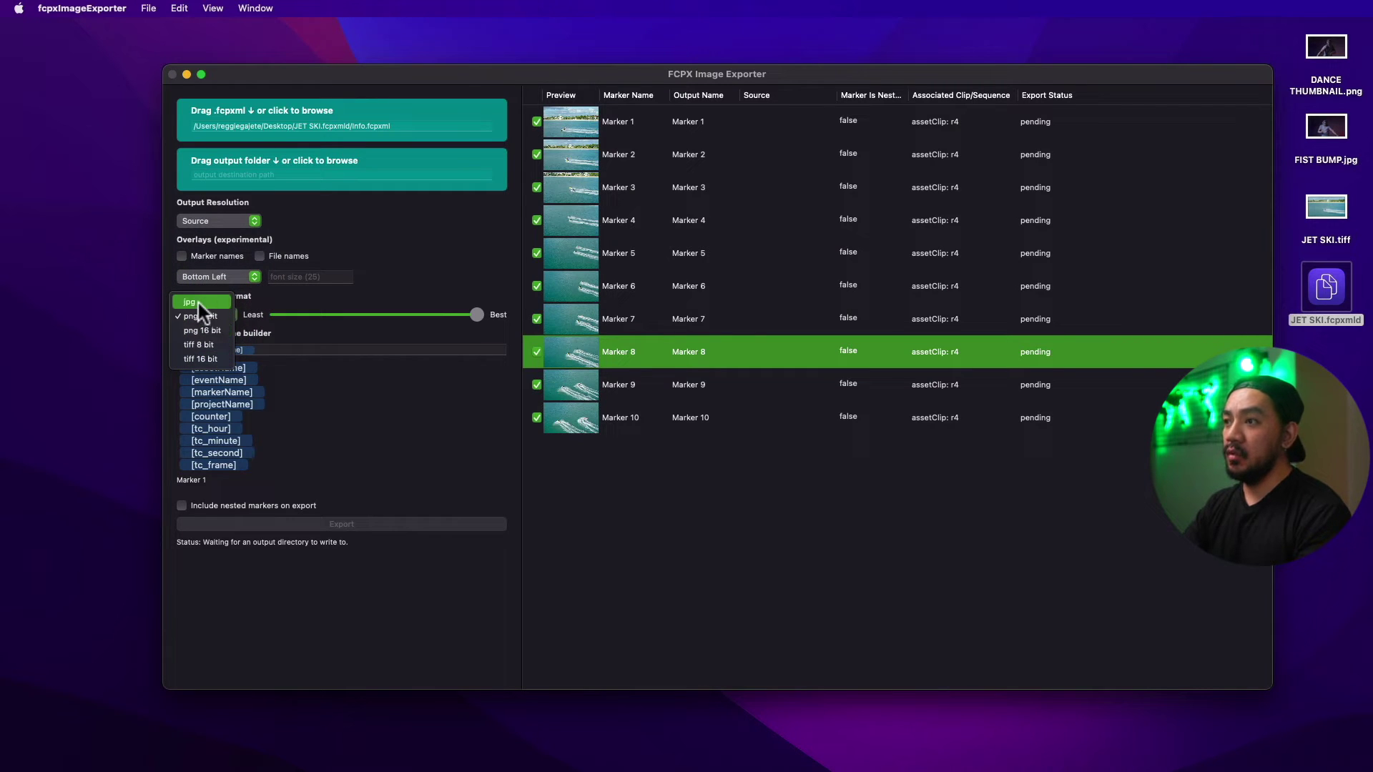
pyautogui.click(198, 303)
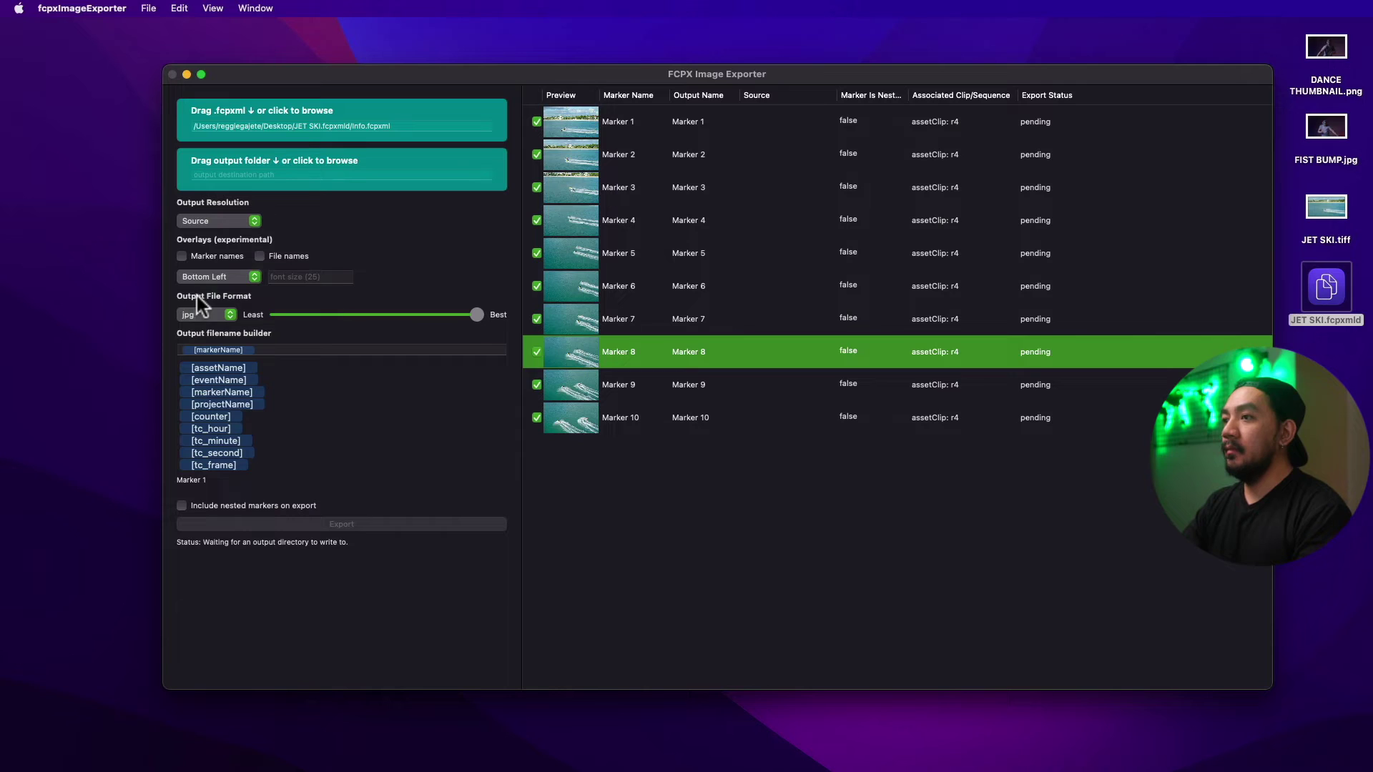
pyautogui.click(270, 349)
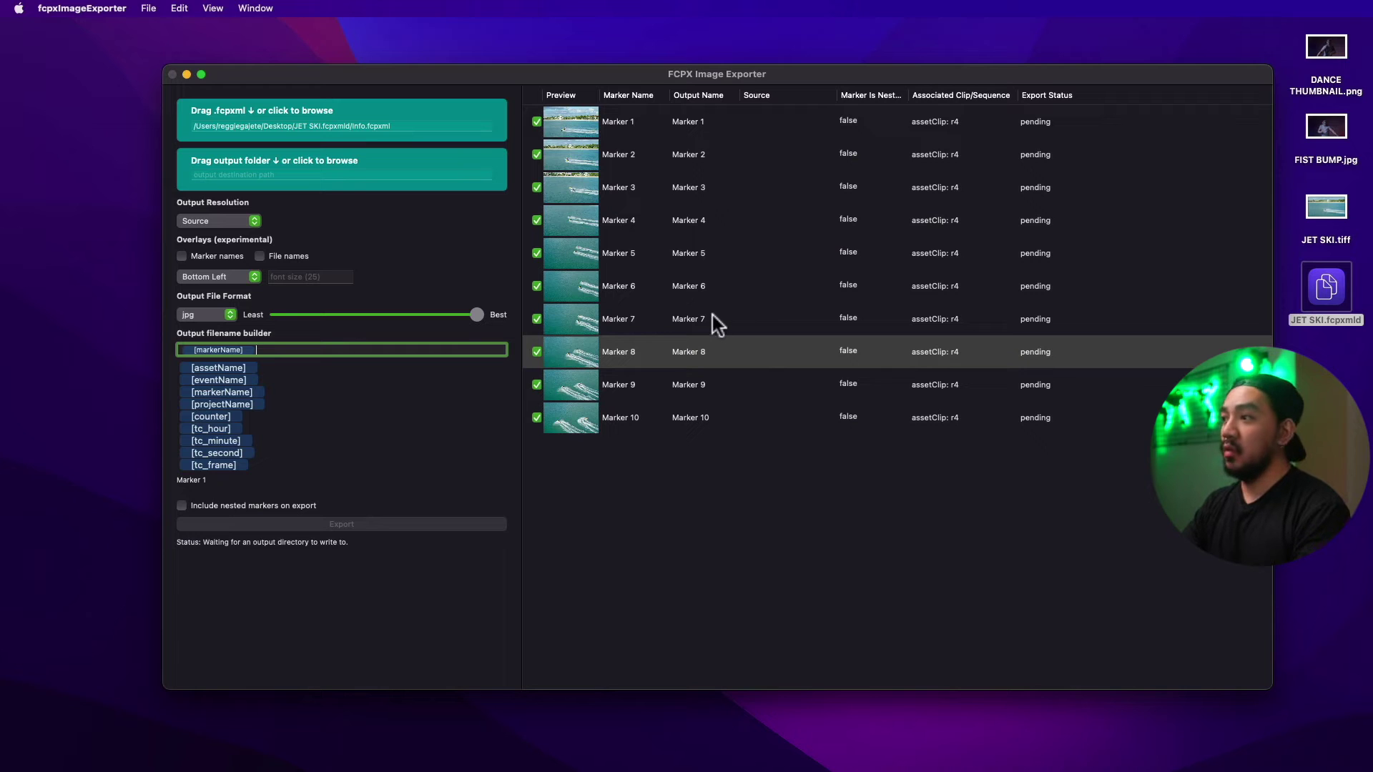
pyautogui.click(629, 459)
pyautogui.moveTo(942, 74)
pyautogui.mouseDown()
pyautogui.moveTo(804, 55)
pyautogui.moveTo(807, 89)
pyautogui.mouseUp()
# - Create the desktop folder JET SKI EXPORT and drag it onto the exporter's output folder zone
pyautogui.rightClick(1184, 252)
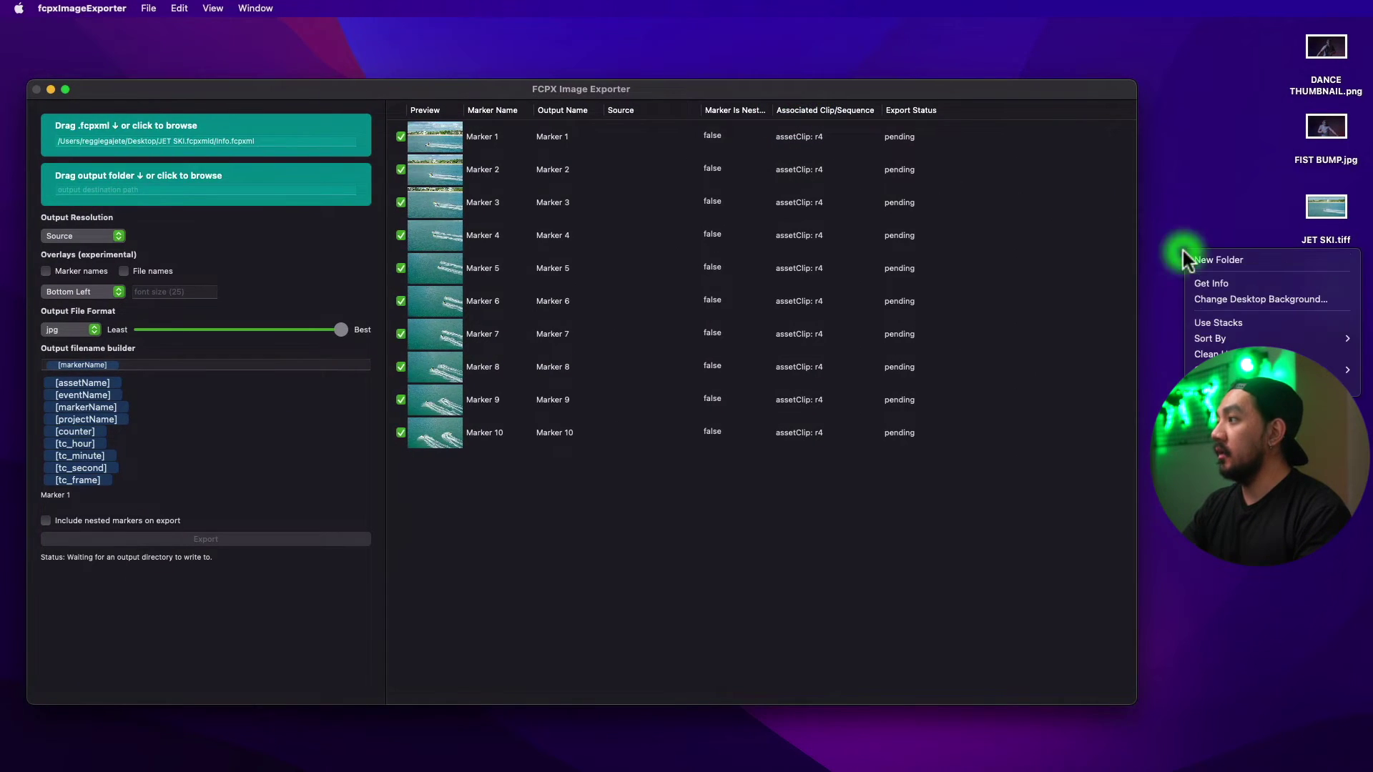
pyautogui.click(1201, 260)
pyautogui.press('Return')
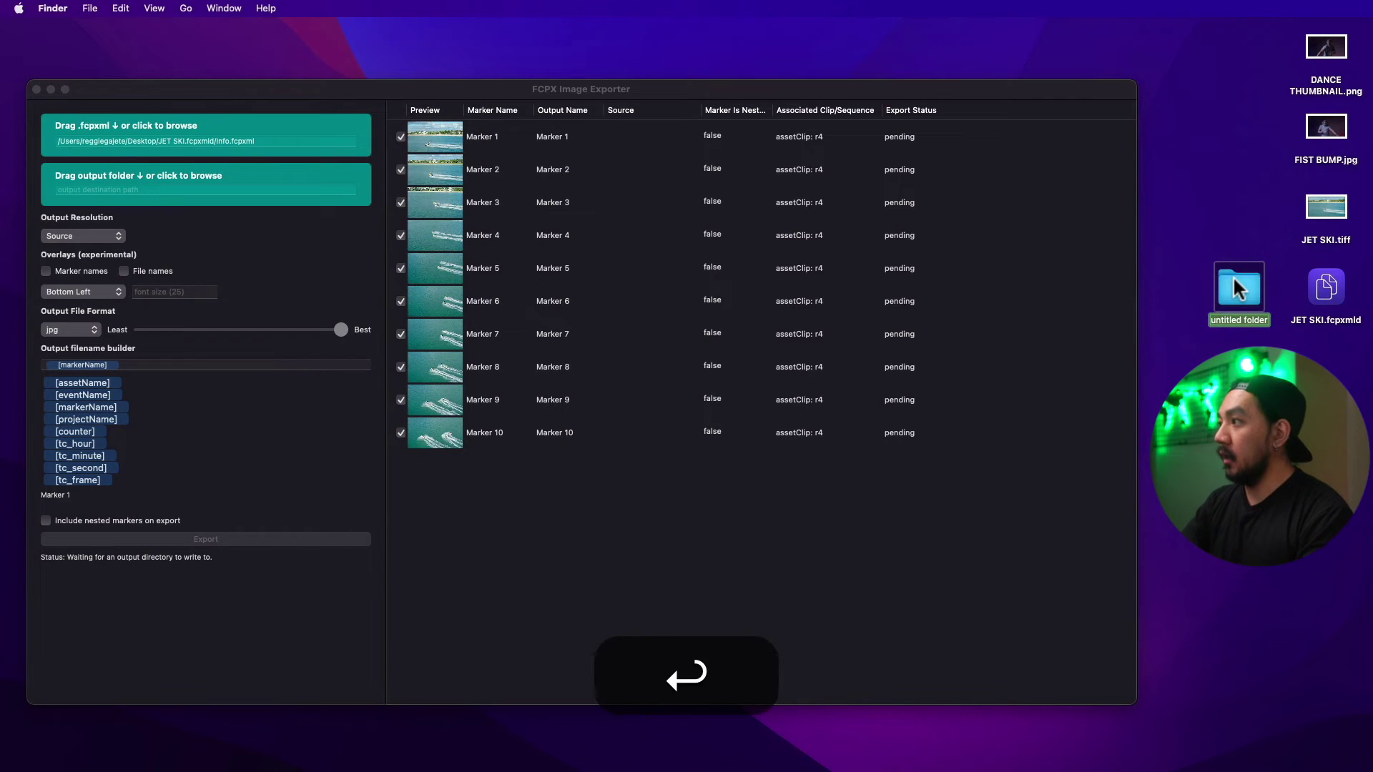
pyautogui.write('JET SK')
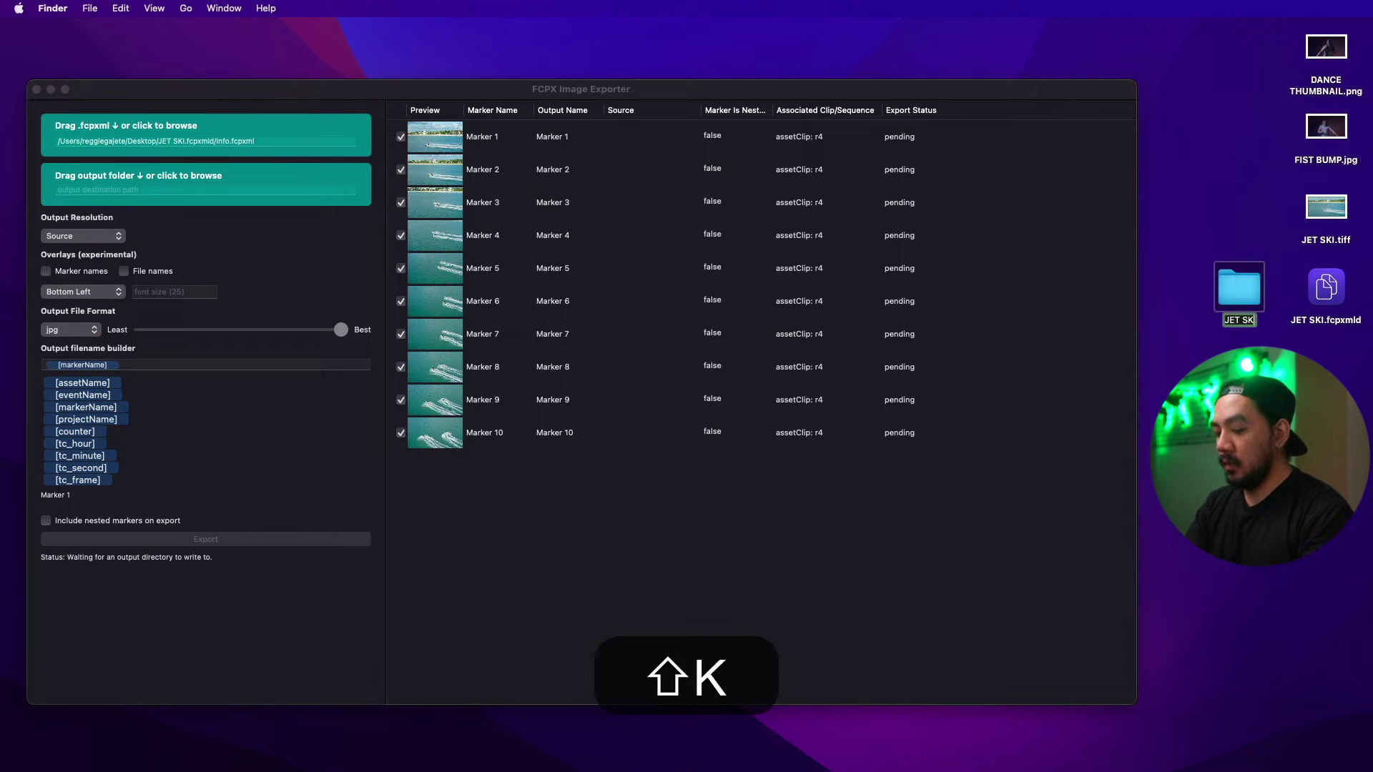
pyautogui.write('I EXPORT')
pyautogui.press('Return')
pyautogui.moveTo(1240, 287); pyautogui.dragTo(203, 165)
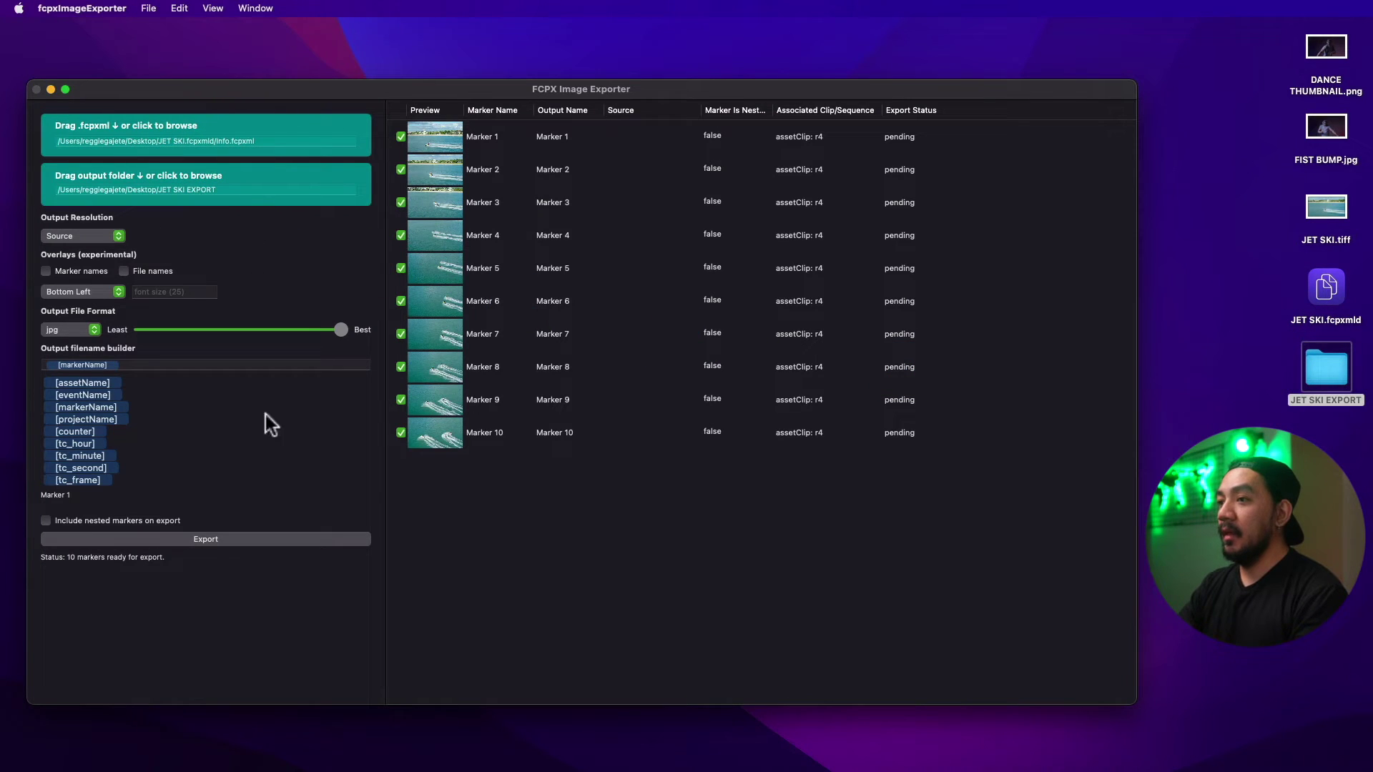
# - Export the ten marker stills, browse Marker 1–10.jpg in Gallery view, then close the window
pyautogui.click(198, 539)
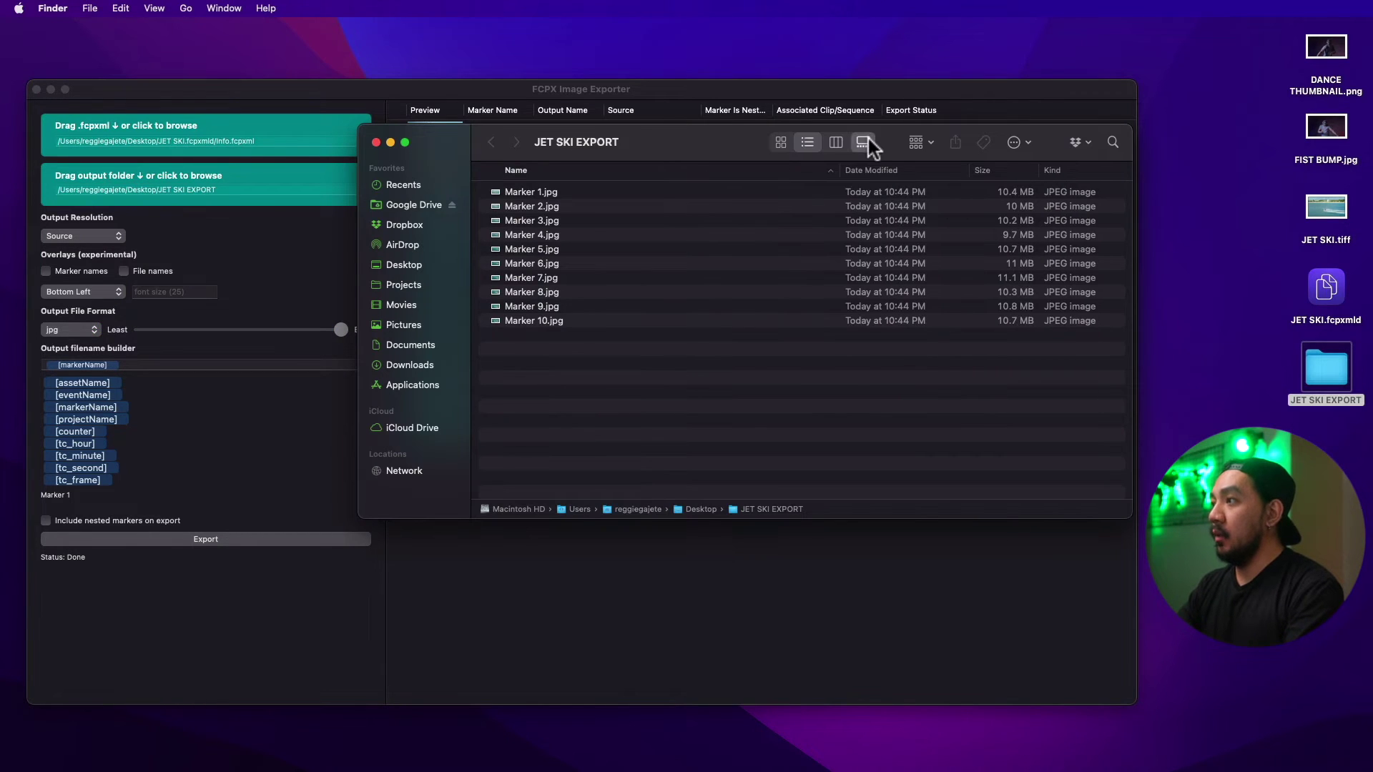
pyautogui.click(864, 142)
pyautogui.press('Right')
pyautogui.press('Right')
pyautogui.press('Right')
pyautogui.press('Right')
pyautogui.press('Right')
pyautogui.press('Right')
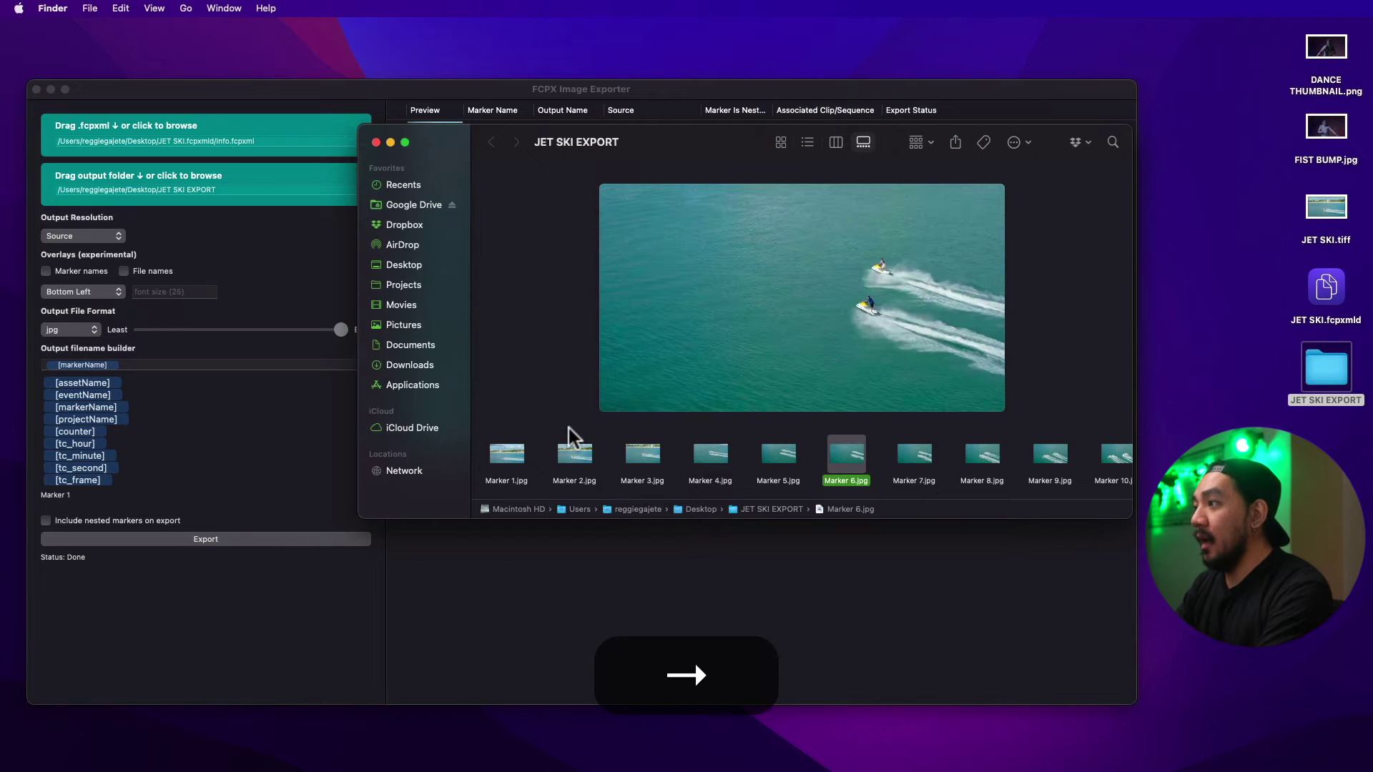
pyautogui.press('Right')
pyautogui.press('Right')
pyautogui.press('Right')
pyautogui.press('Left')
pyautogui.press('Left')
pyautogui.press('Left')
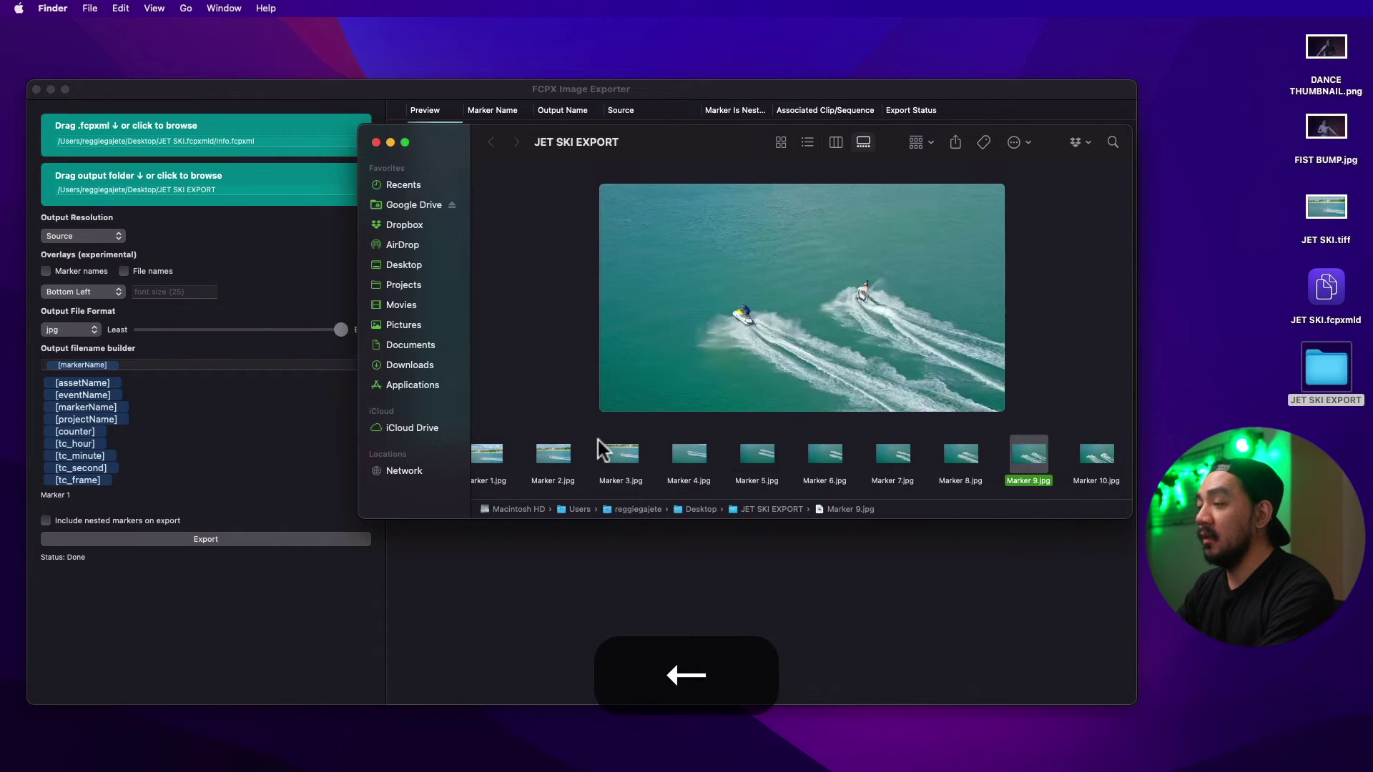
pyautogui.press('Left')
pyautogui.press('Left')
pyautogui.press('Left')
pyautogui.press('Left')
pyautogui.press('Right')
pyautogui.press('Right')
pyautogui.press('Right')
pyautogui.press('Right')
pyautogui.press('Right')
pyautogui.press('Right')
pyautogui.press('Right')
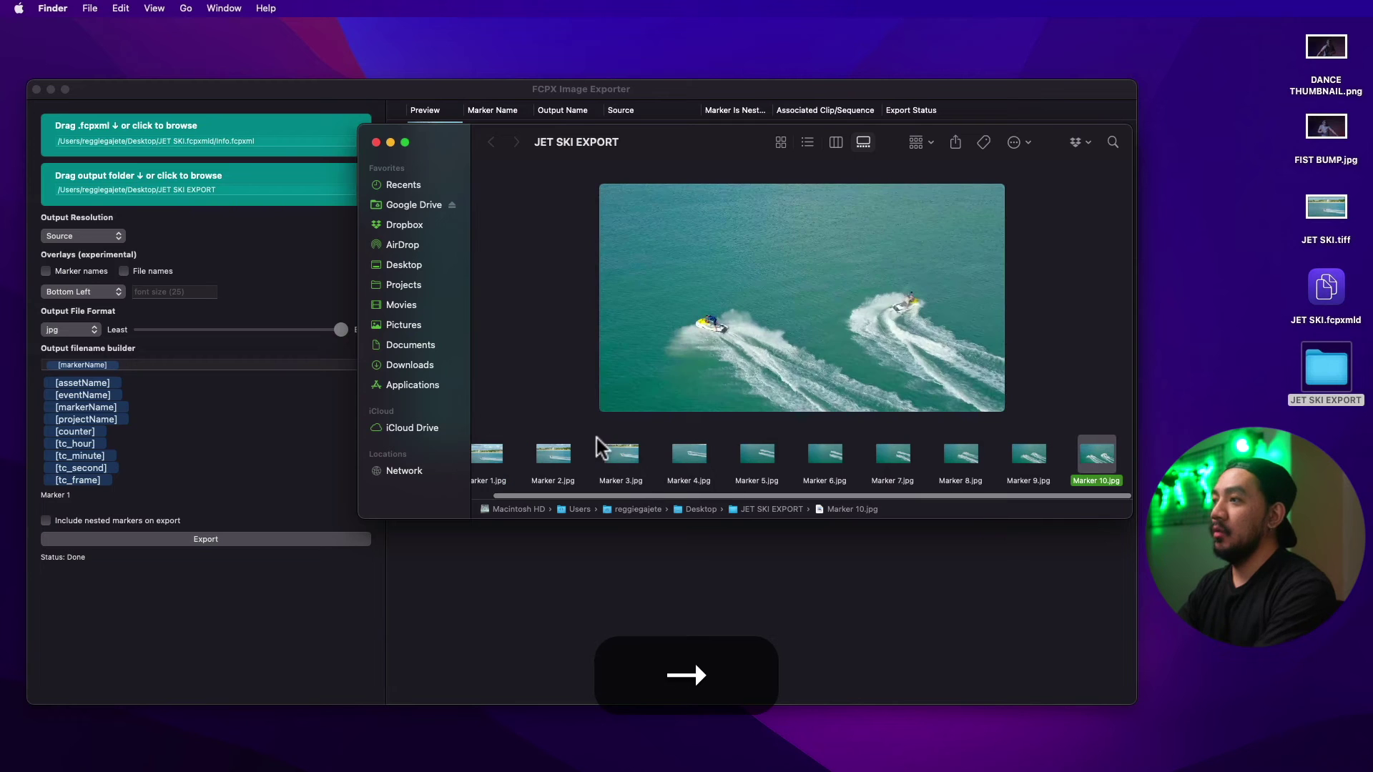
pyautogui.press('super+w')
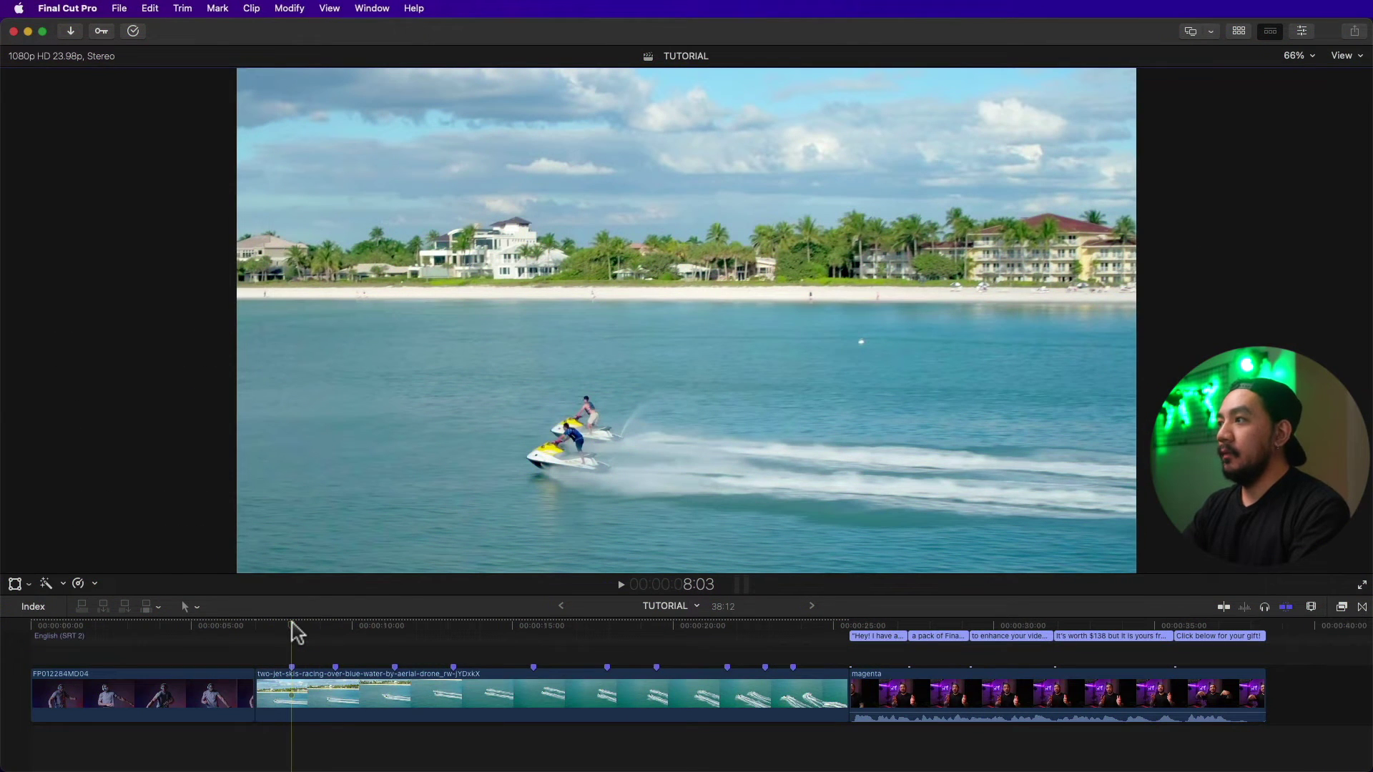
# - Mark a range over the dancer clip with the Range Selection tool
pyautogui.click(78, 630)
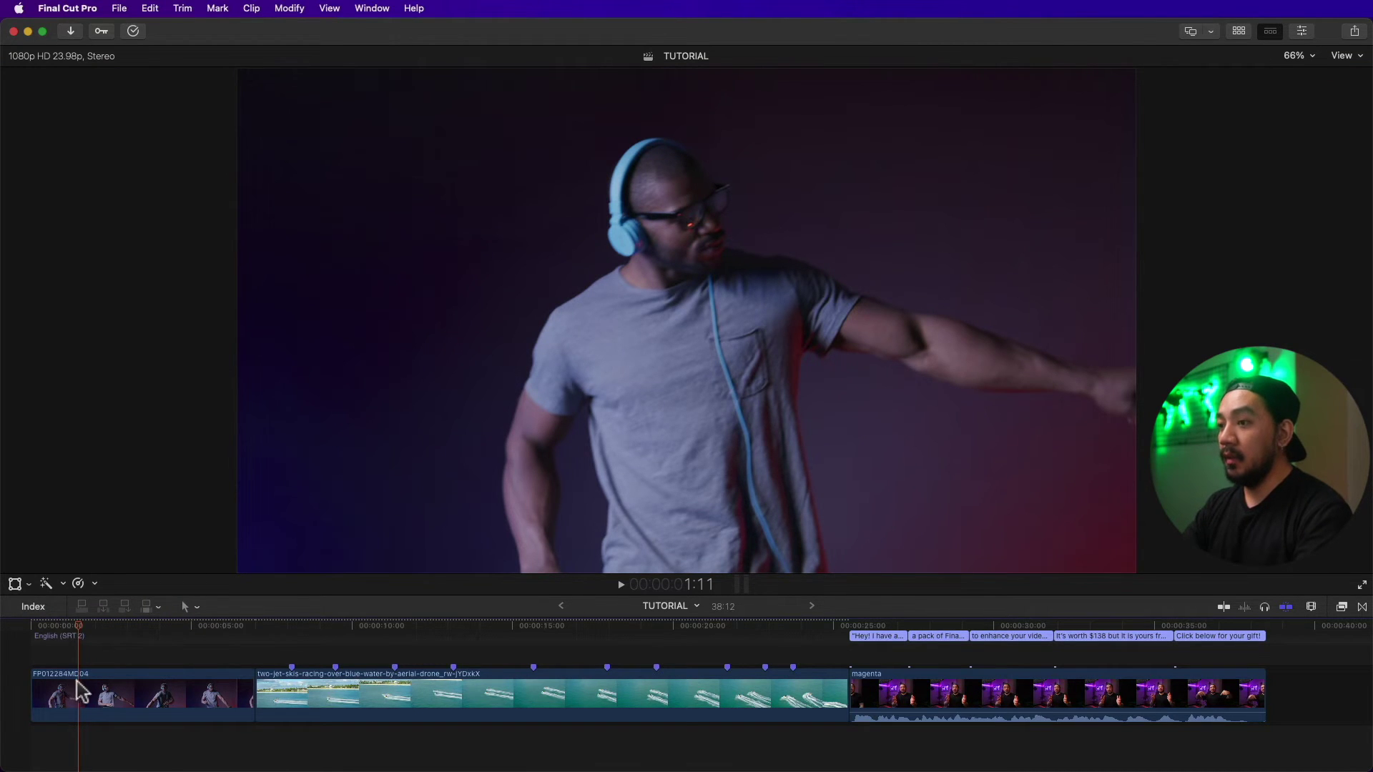
pyautogui.press('r')
pyautogui.moveTo(89, 694); pyautogui.dragTo(184, 694)
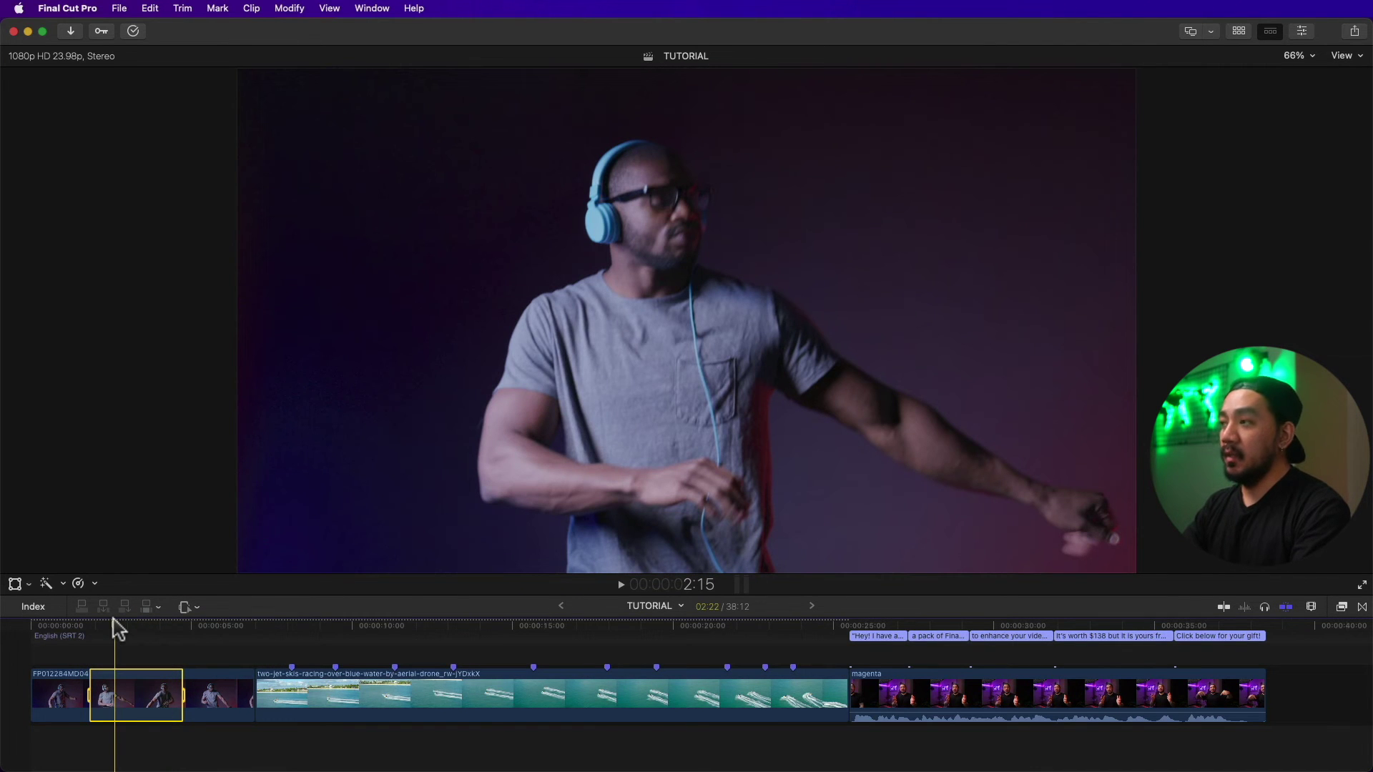
# - Export the range as a JPEG image sequence named DANCE into a new DANCE EXPORT folder
pyautogui.click(1354, 32)
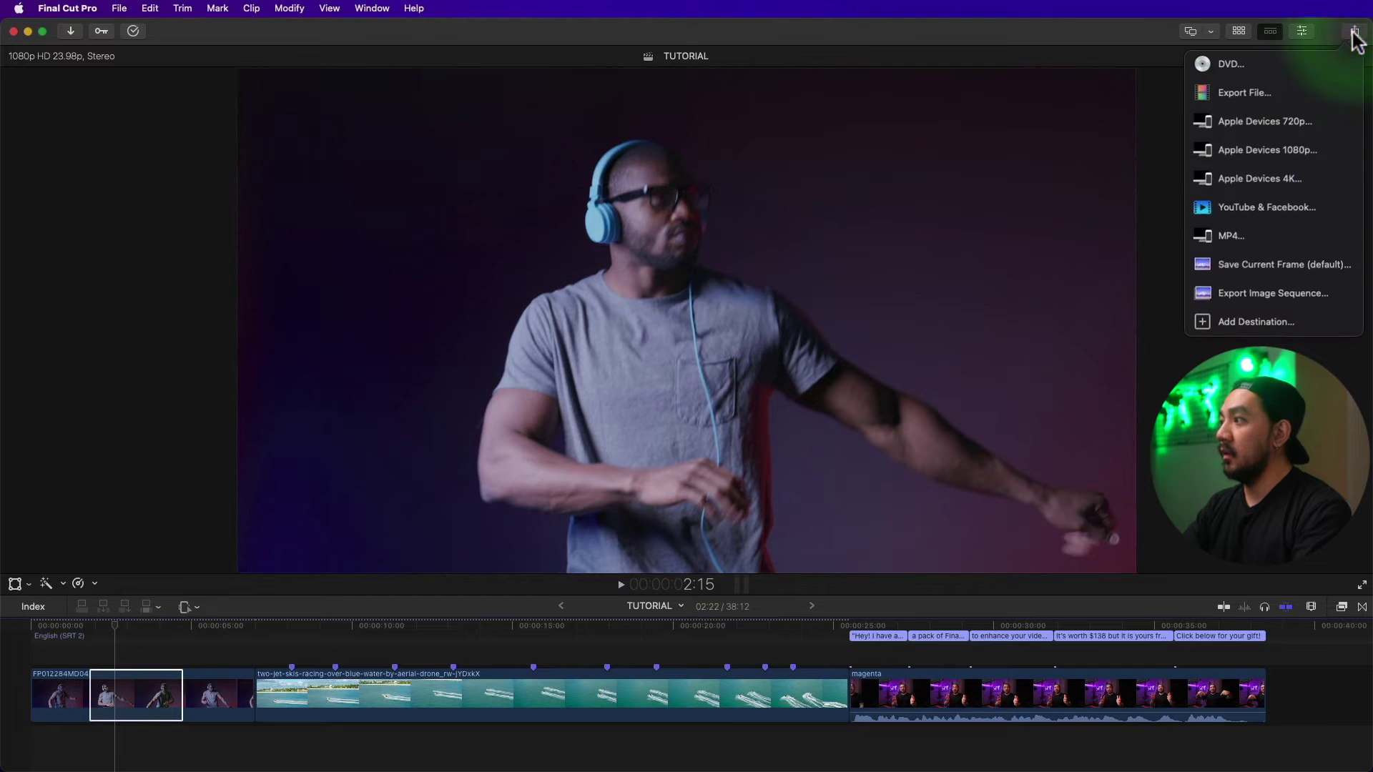
pyautogui.click(1262, 295)
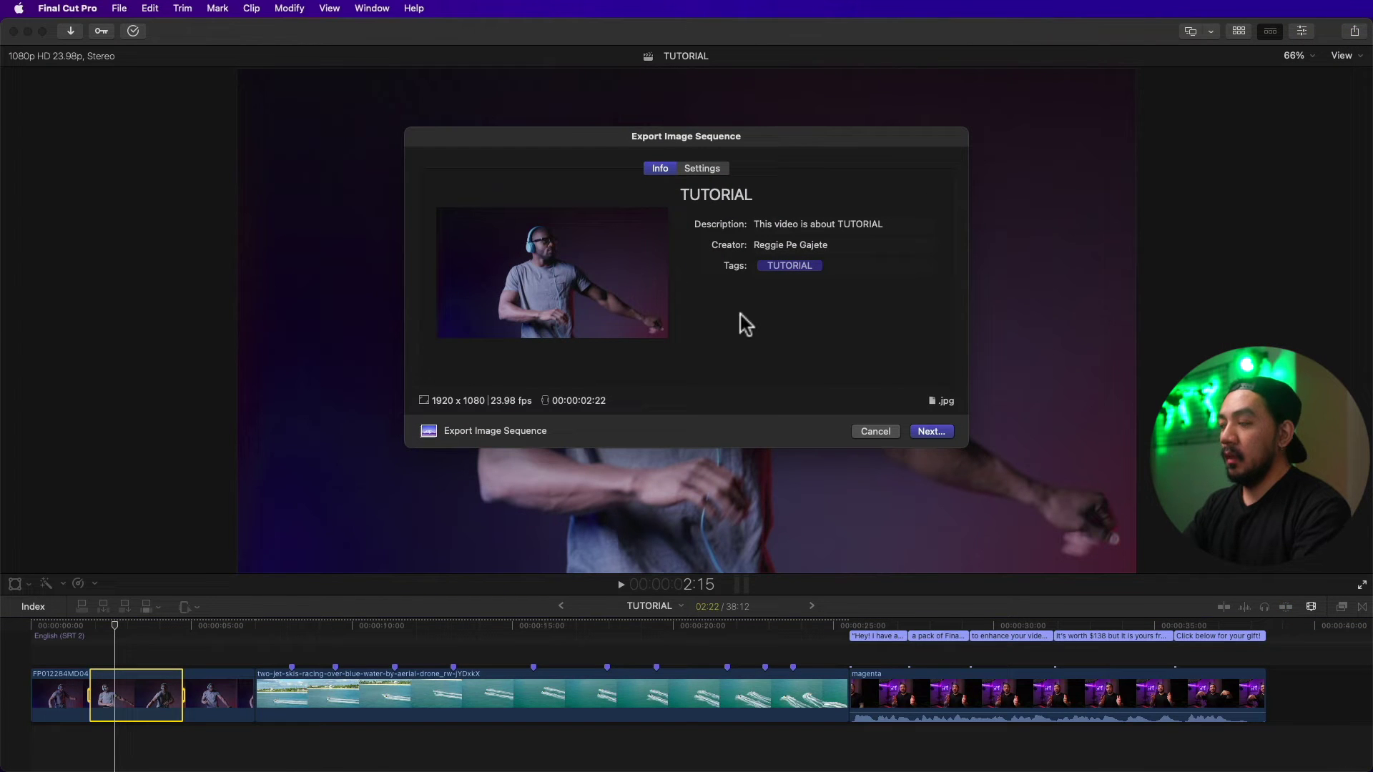
pyautogui.click(934, 431)
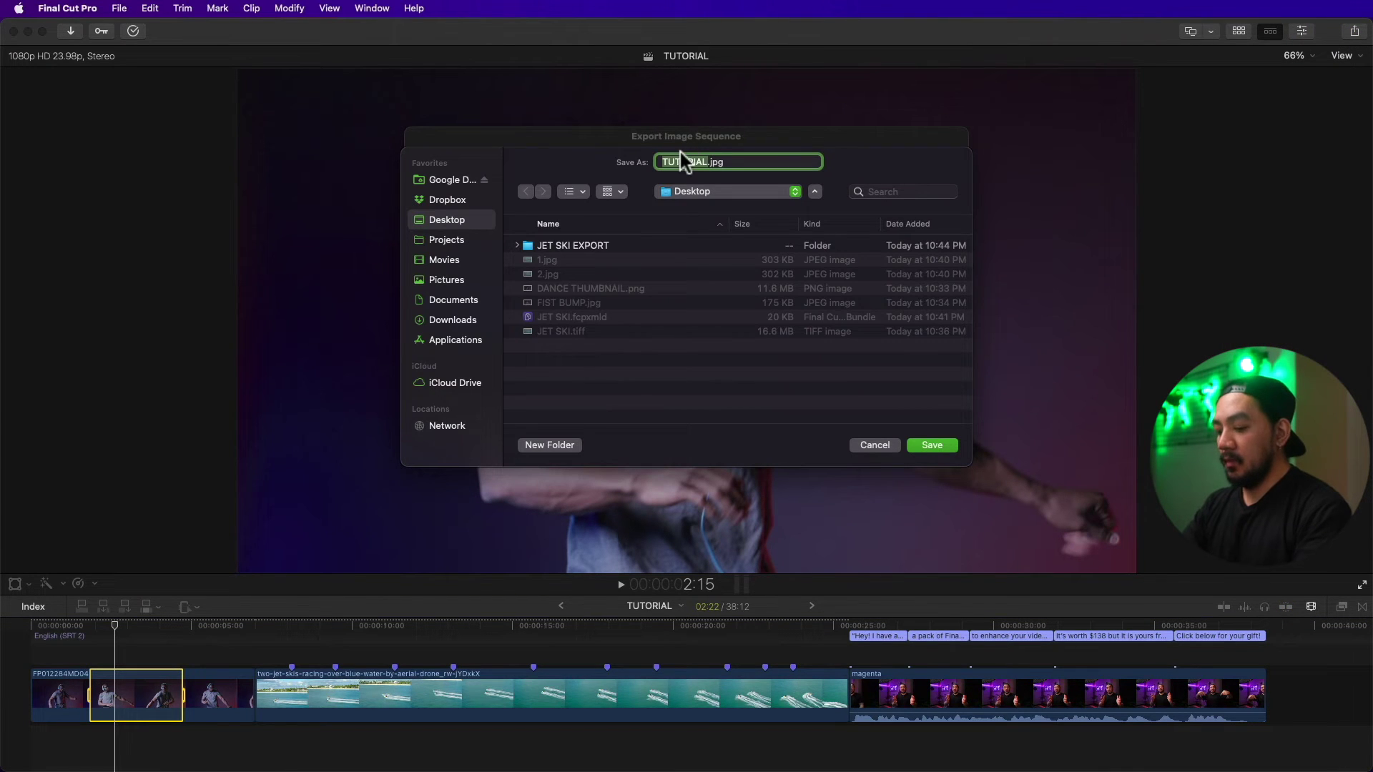
pyautogui.write('DANCE')
pyautogui.click(540, 445)
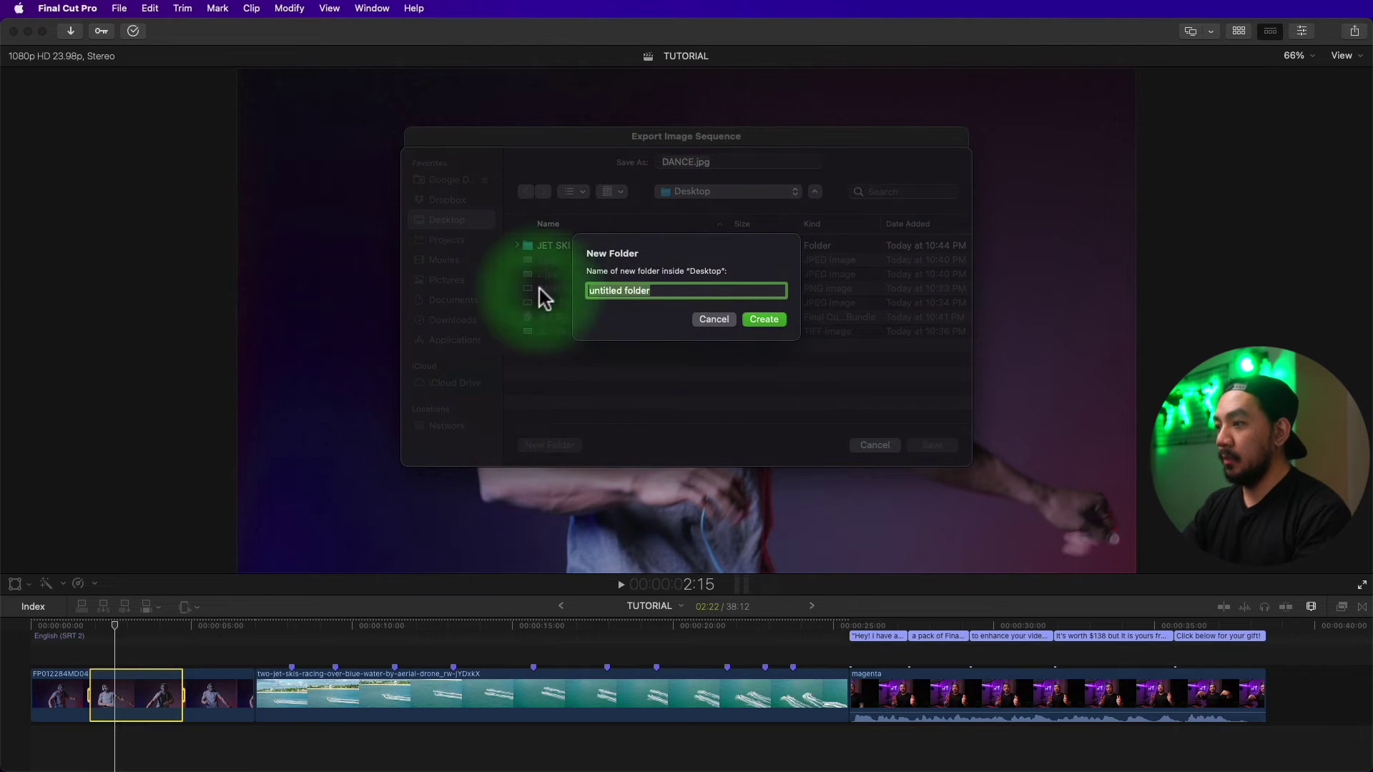
pyautogui.write('DA')
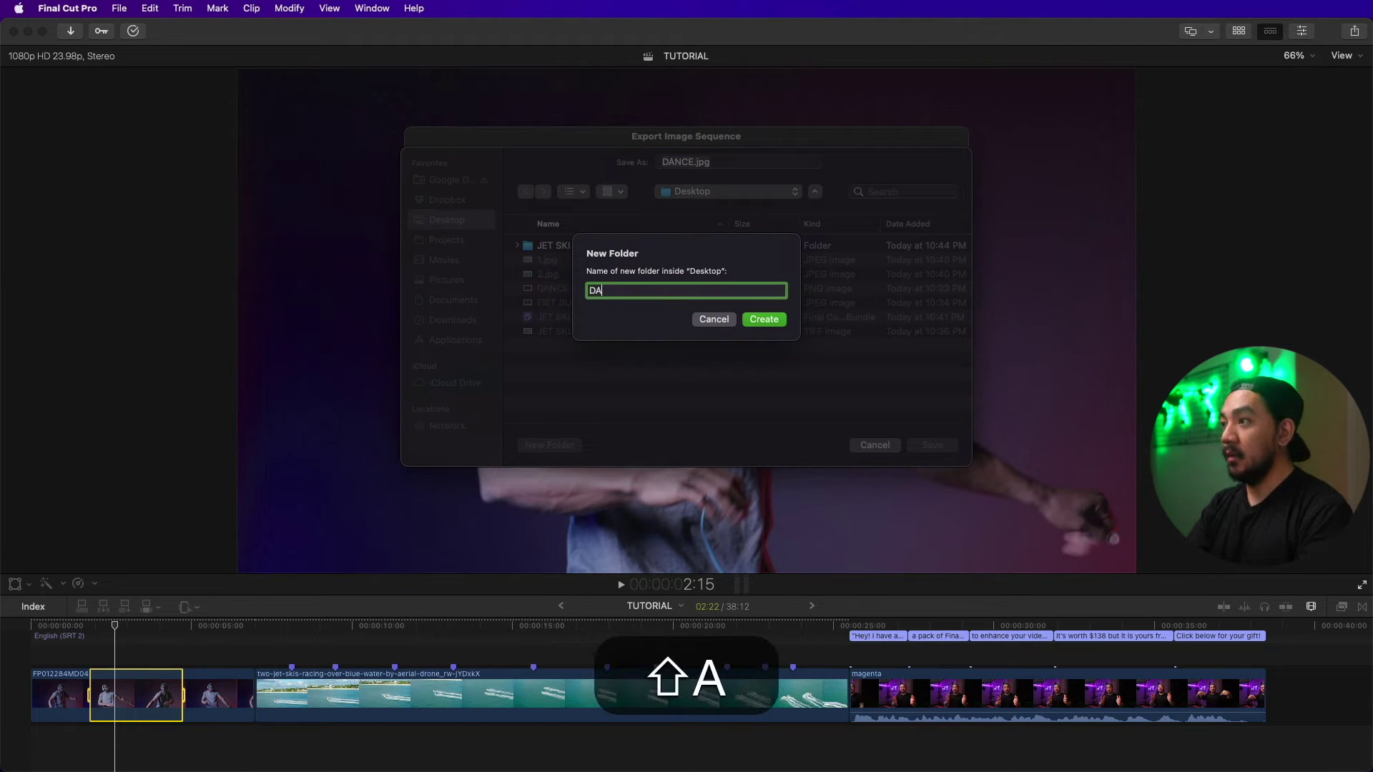
pyautogui.write('NCE EXPORT')
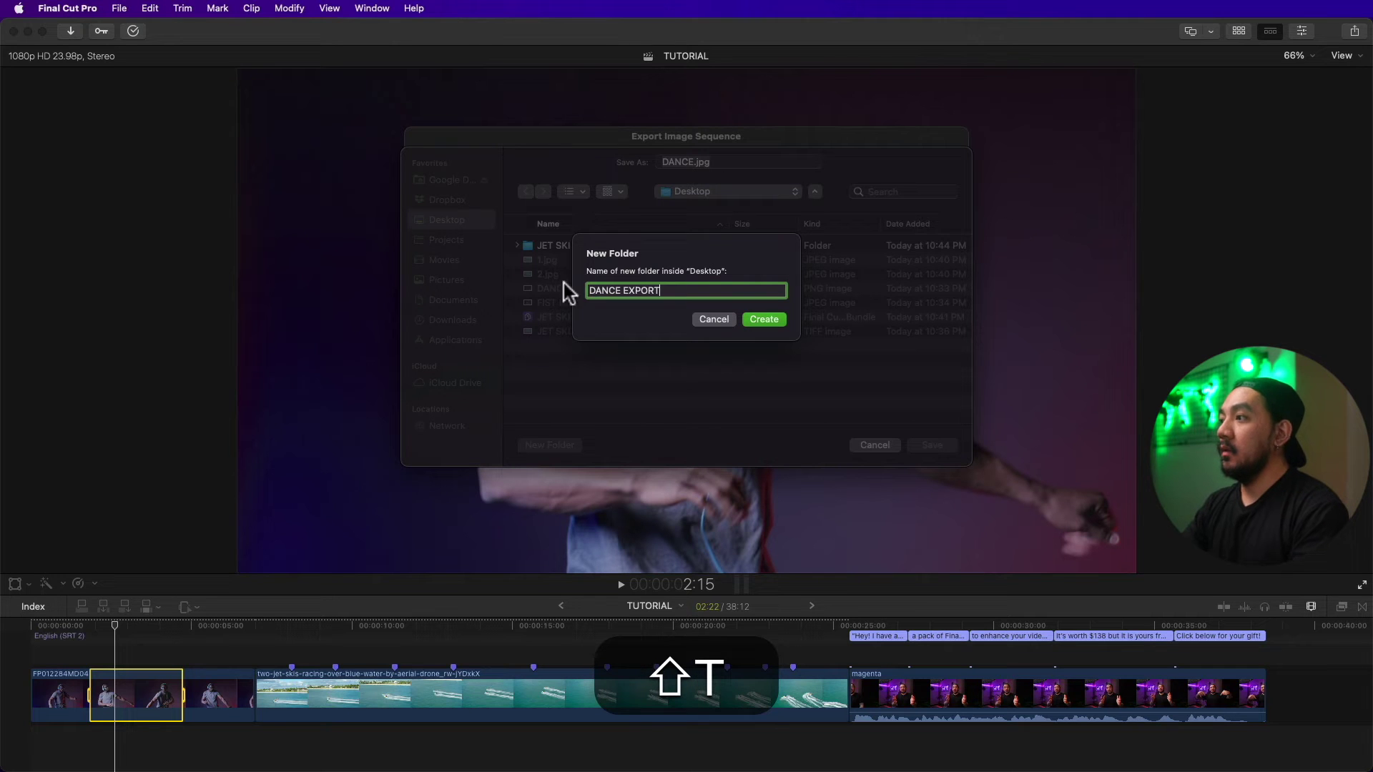
pyautogui.click(764, 319)
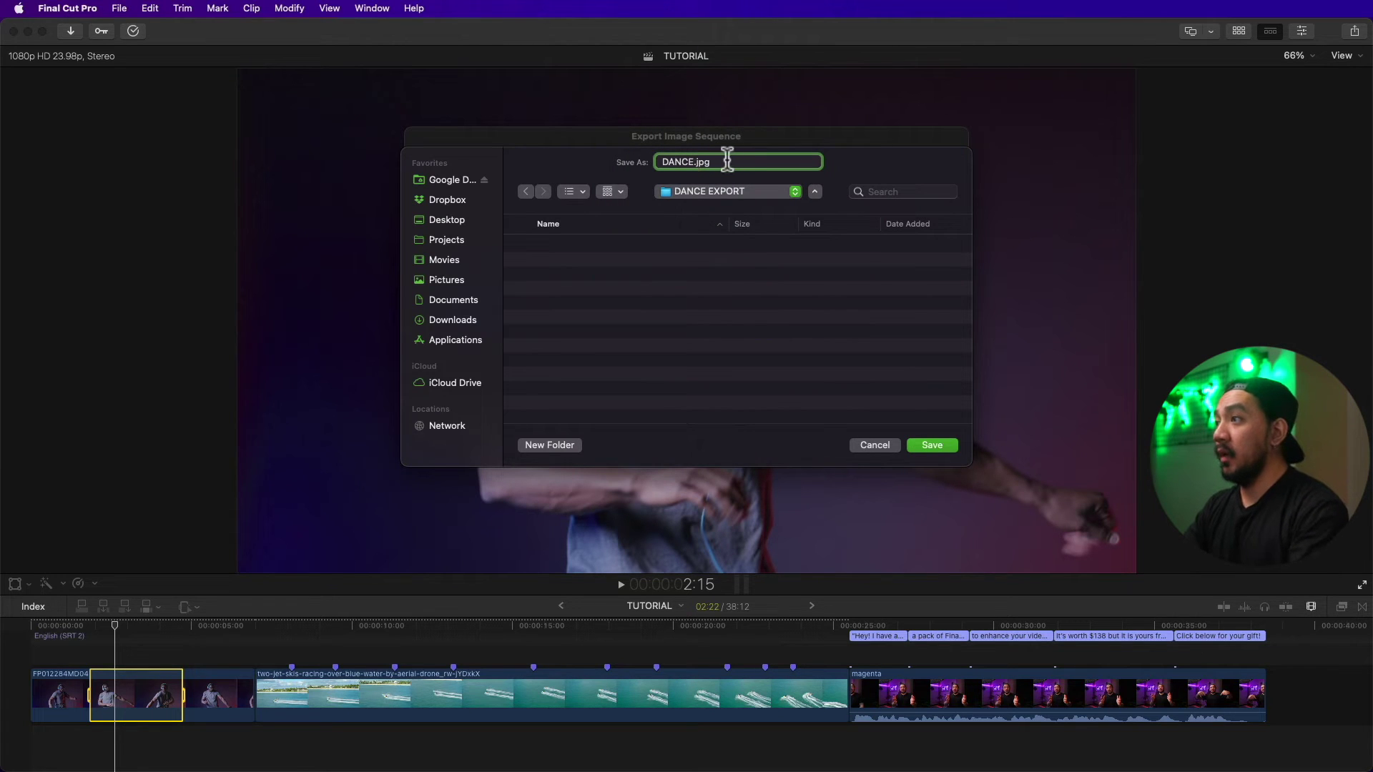
pyautogui.click(933, 445)
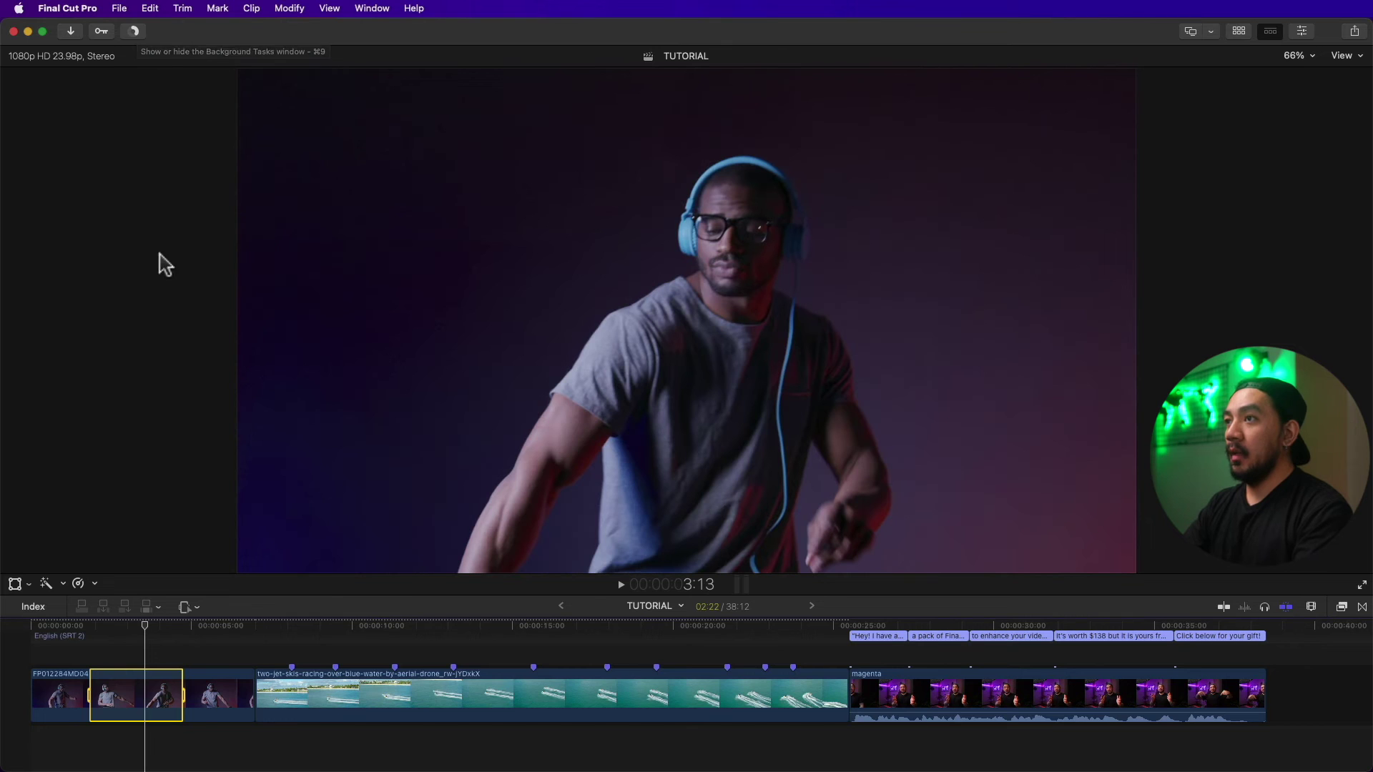
# - Check background tasks, then browse the DANCE frames up to frame-000113.jpg and return to Final Cut Pro
pyautogui.click(132, 32)
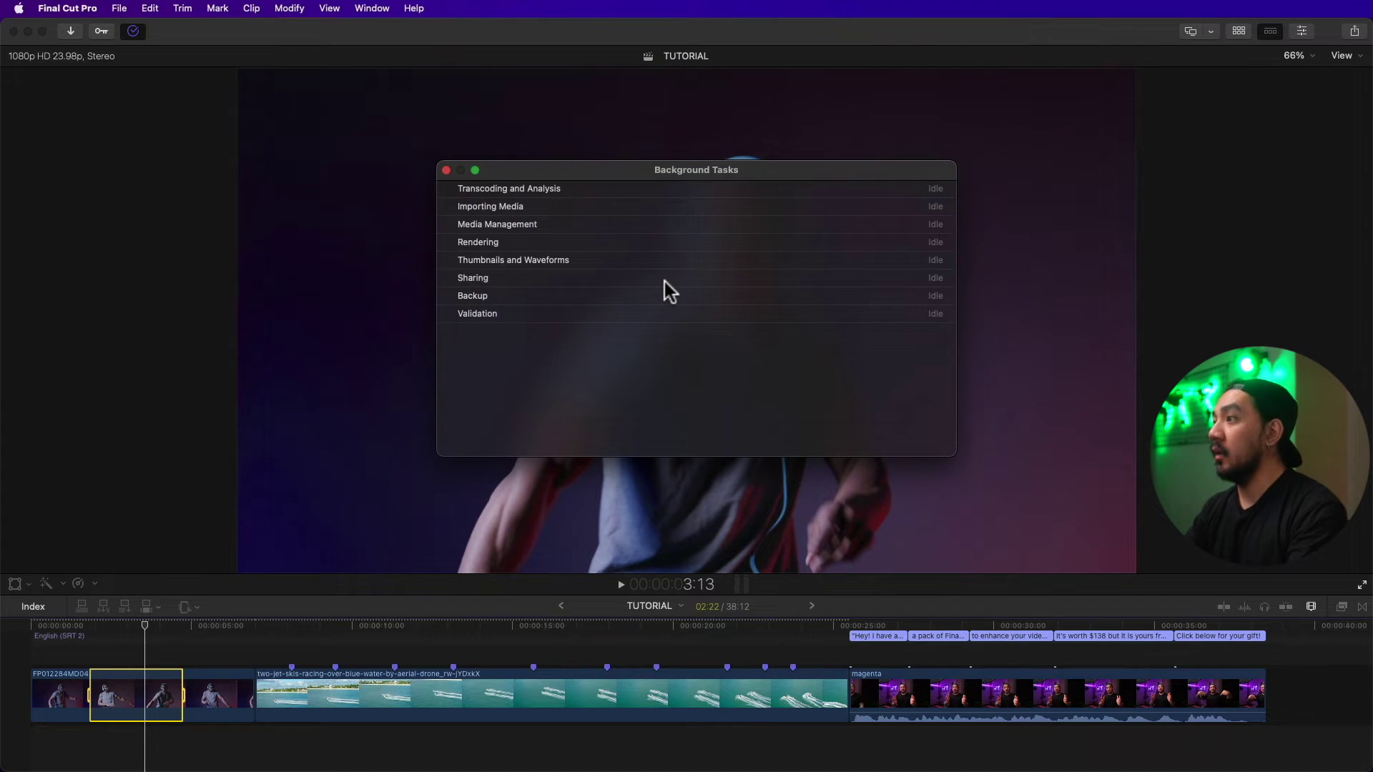
pyautogui.hotkey('ctrl', 'Right')
pyautogui.doubleClick(1327, 451)
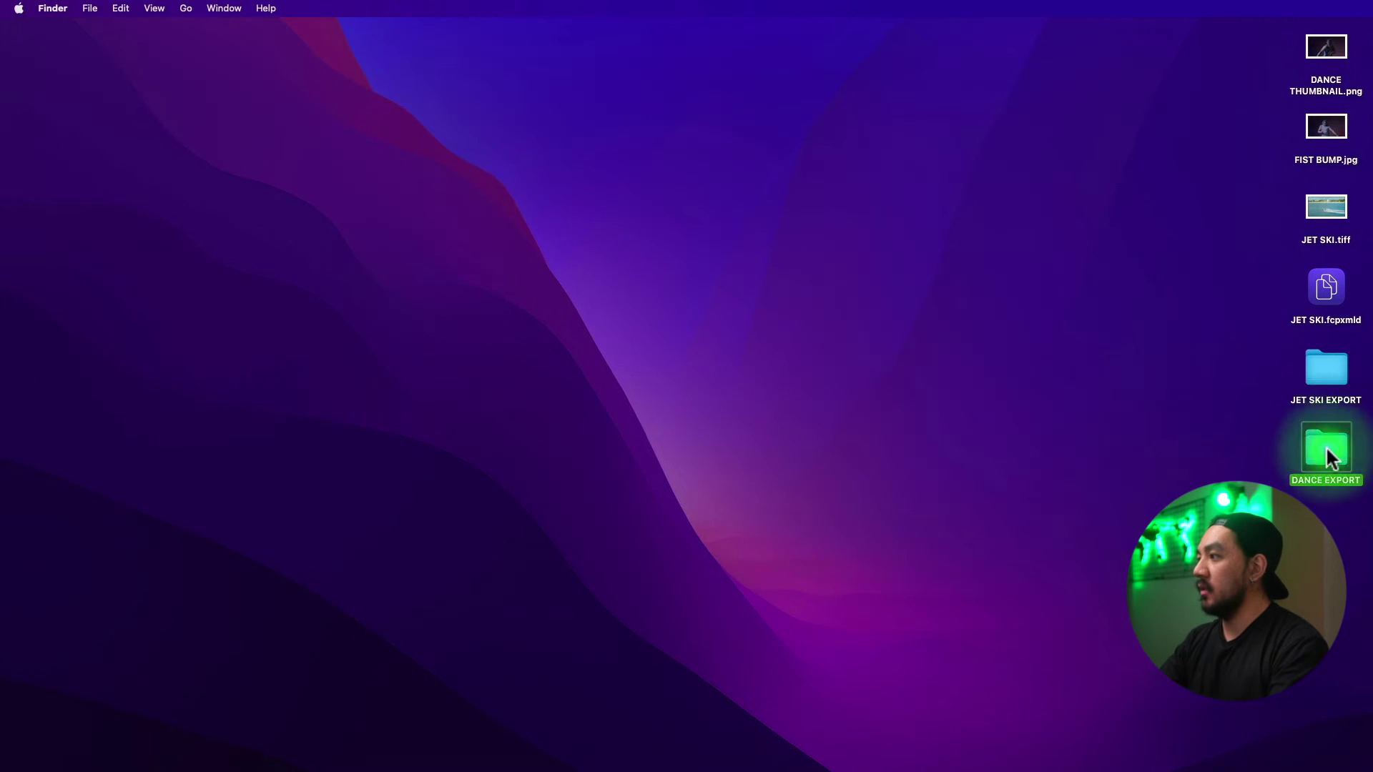
pyautogui.doubleClick(505, 391)
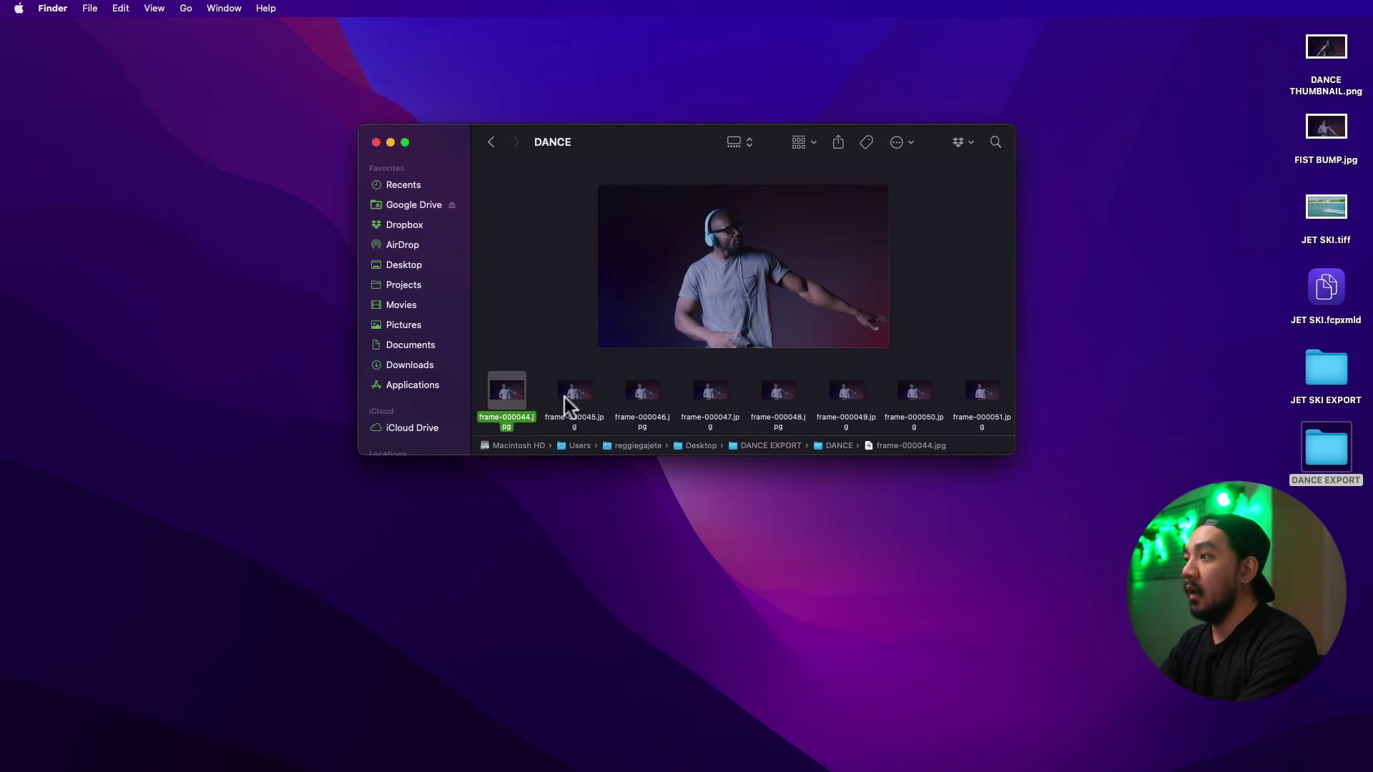
pyautogui.press('Right')
pyautogui.press('Right')
pyautogui.press('Right')
pyautogui.press('Right')
pyautogui.press('Right')
pyautogui.press('Right')
pyautogui.press('Right')
pyautogui.press('Right')
pyautogui.press('Right')
pyautogui.press('Right')
pyautogui.press('Right')
pyautogui.press('Right')
pyautogui.press('Right')
pyautogui.press('Right')
pyautogui.press('Right')
pyautogui.press('Right')
pyautogui.press('Right')
pyautogui.press('Right')
pyautogui.press('Right')
pyautogui.press('Right')
pyautogui.moveTo(1017, 452); pyautogui.dragTo(1090, 557)
pyautogui.press('Right')
pyautogui.press('Right')
pyautogui.press('Right')
pyautogui.press('Right')
pyautogui.press('Right')
pyautogui.press('Right')
pyautogui.press('Right')
pyautogui.press('Right')
pyautogui.press('Right')
pyautogui.press('Right')
pyautogui.press('Right')
pyautogui.press('Right')
pyautogui.press('Right')
pyautogui.press('Right')
pyautogui.press('Right')
pyautogui.press('Right')
pyautogui.press('Right')
pyautogui.press('Right')
pyautogui.press('Right')
pyautogui.press('Right')
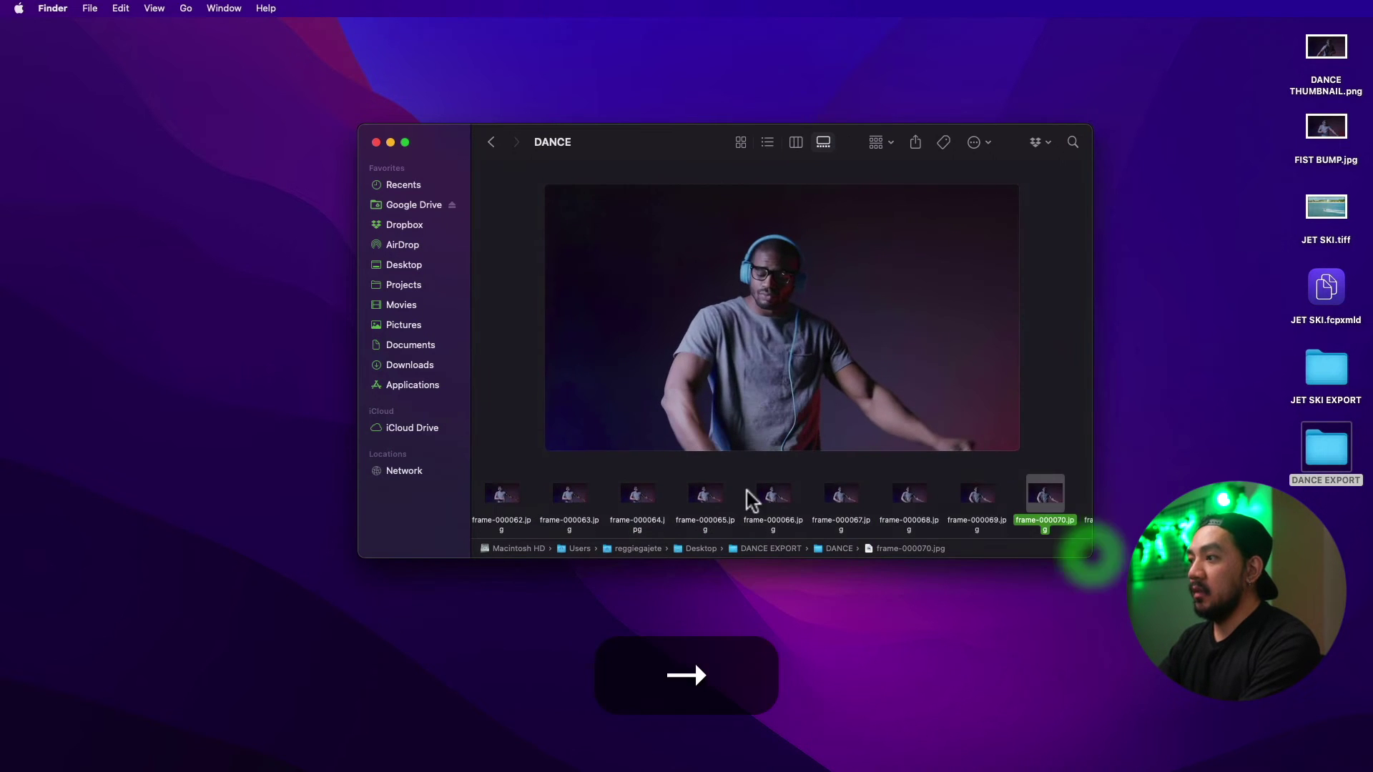
pyautogui.press('Right')
pyautogui.press('Right')
pyautogui.press('Right')
pyautogui.press('Right')
pyautogui.press('Right')
pyautogui.press('Right')
pyautogui.press('Right')
pyautogui.press('Right')
pyautogui.press('Right')
pyautogui.press('Right')
pyautogui.press('Right')
pyautogui.press('Right')
pyautogui.press('Right')
pyautogui.press('Right')
pyautogui.press('Right')
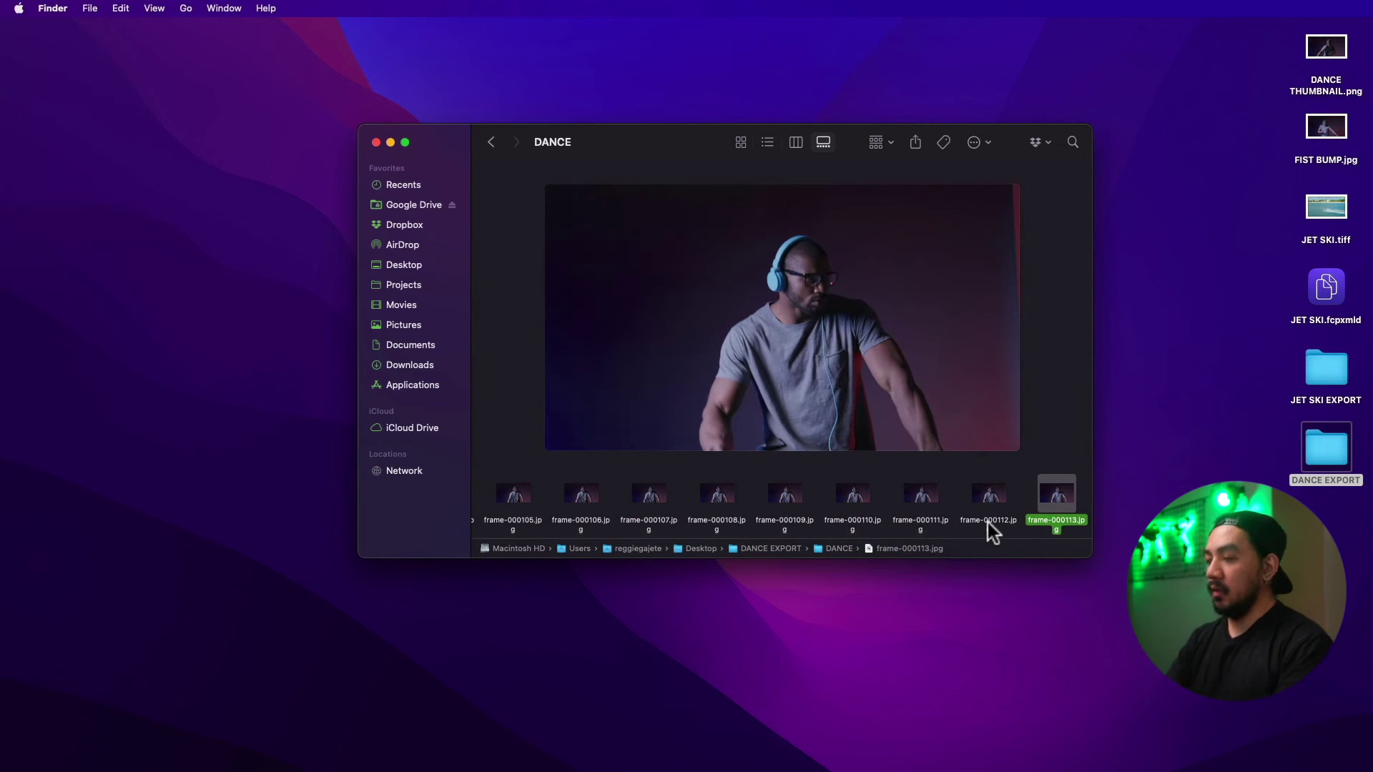
pyautogui.press('ctrl')
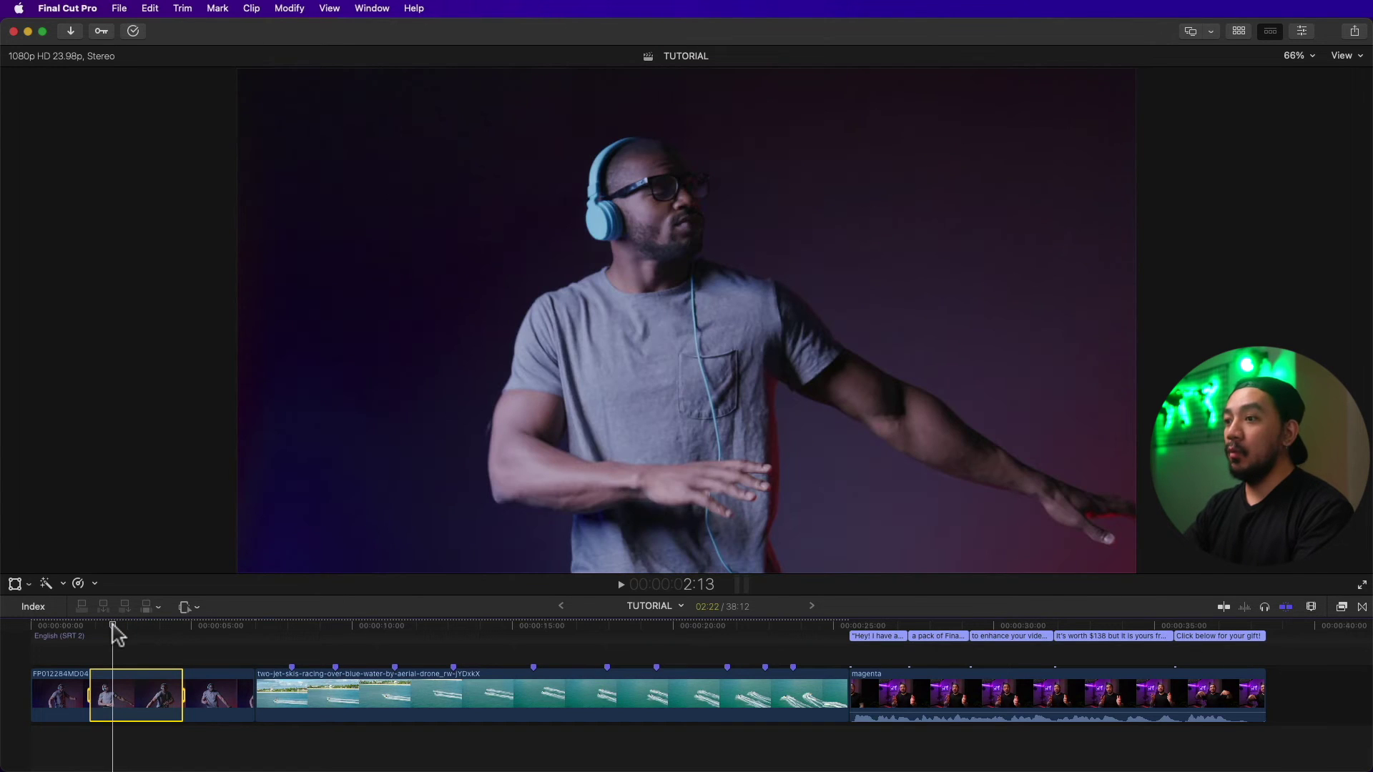
# - Clear the range and export the full project as a JPEG sequence into a new Desktop folder PROJECT
pyautogui.click(125, 634)
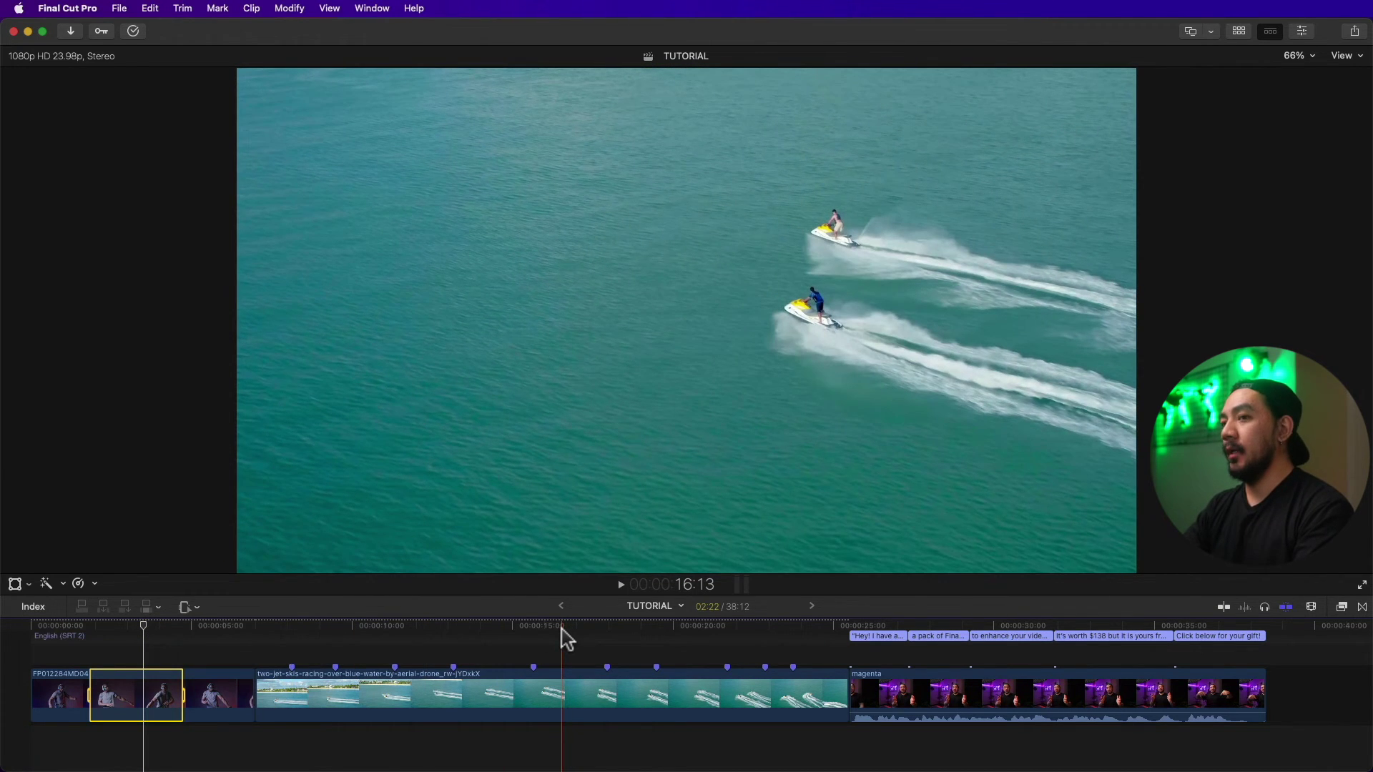
pyautogui.press('a')
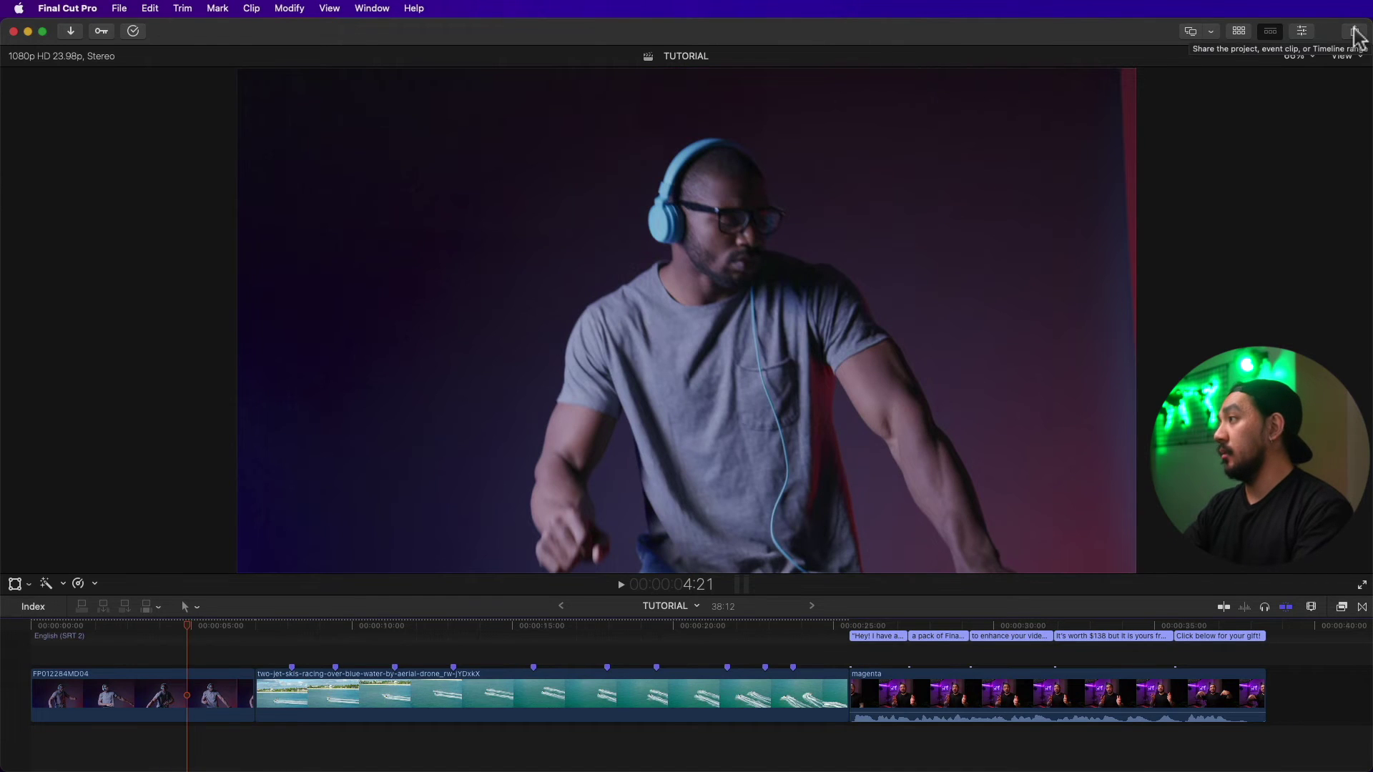
pyautogui.click(1356, 32)
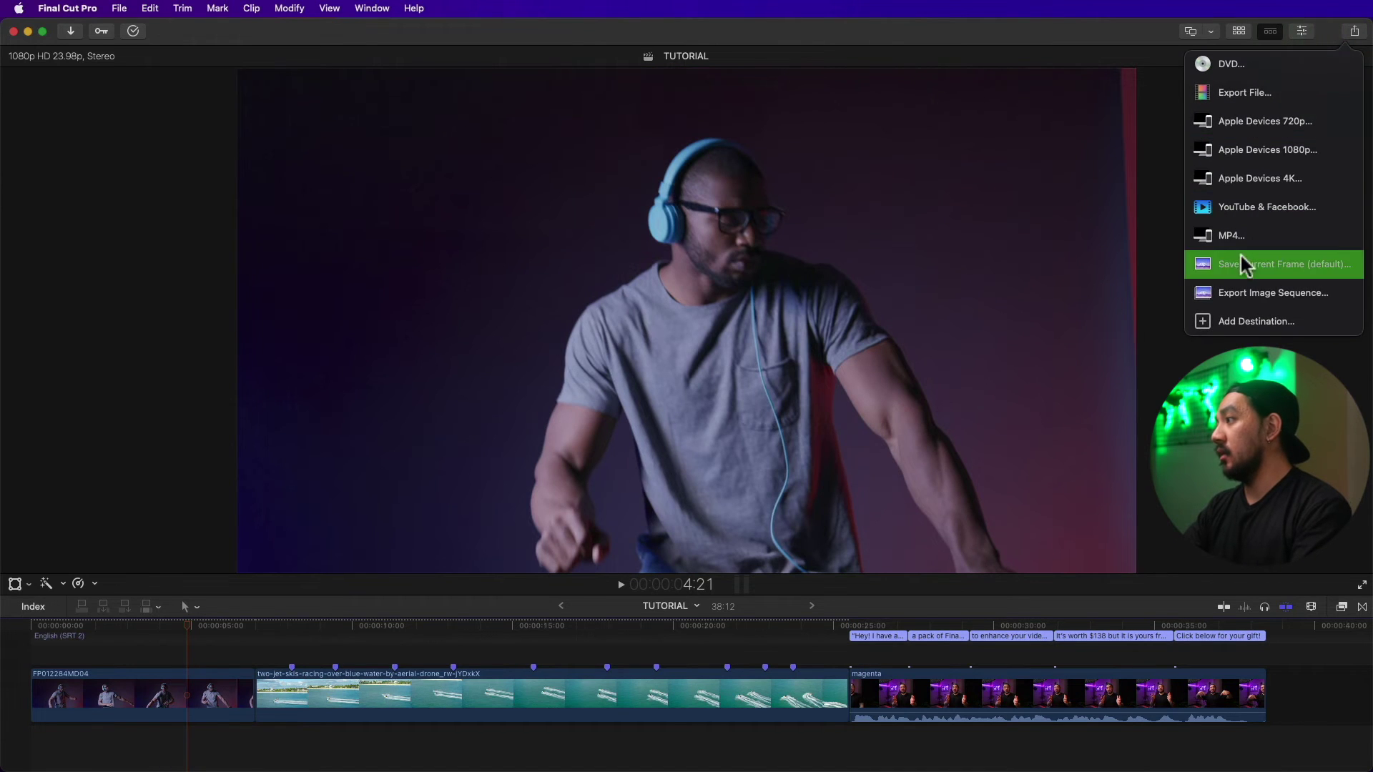
pyautogui.click(1236, 283)
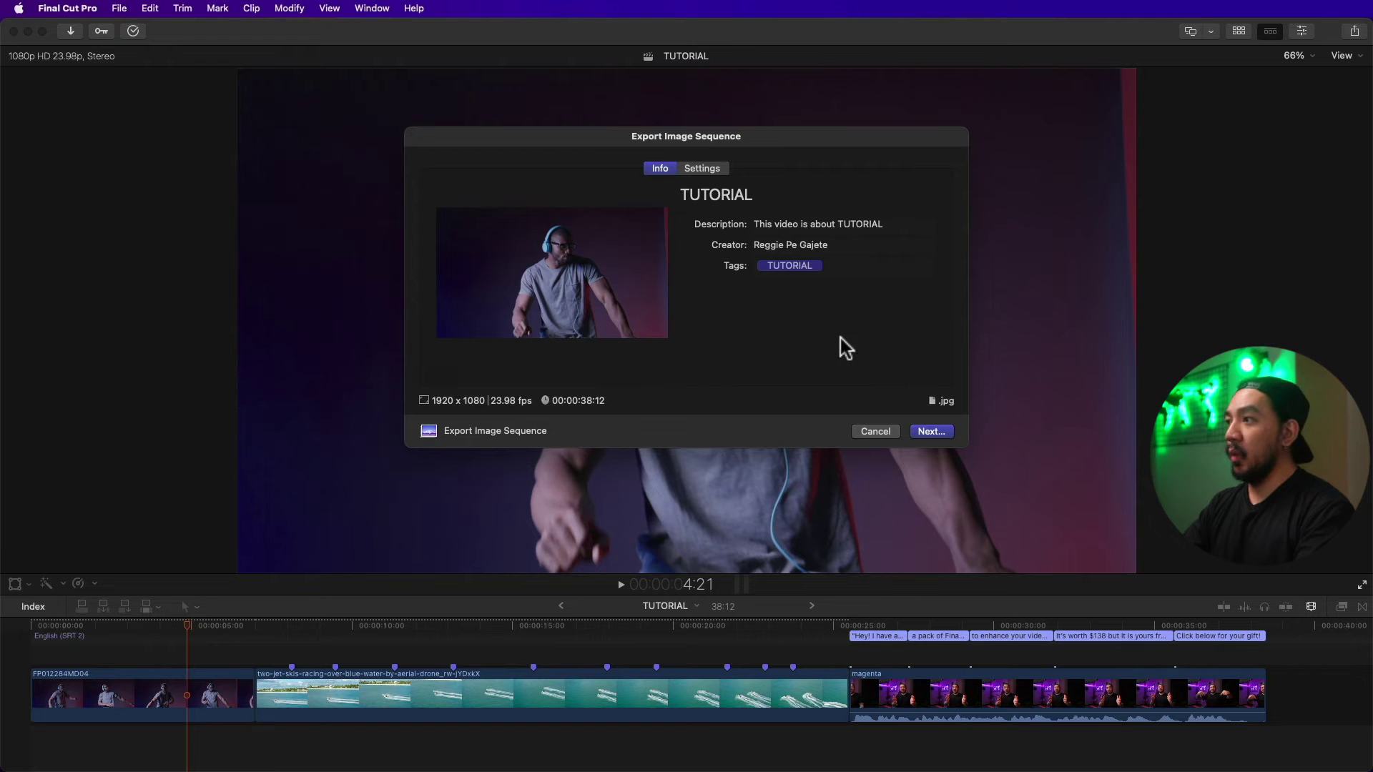
pyautogui.click(931, 430)
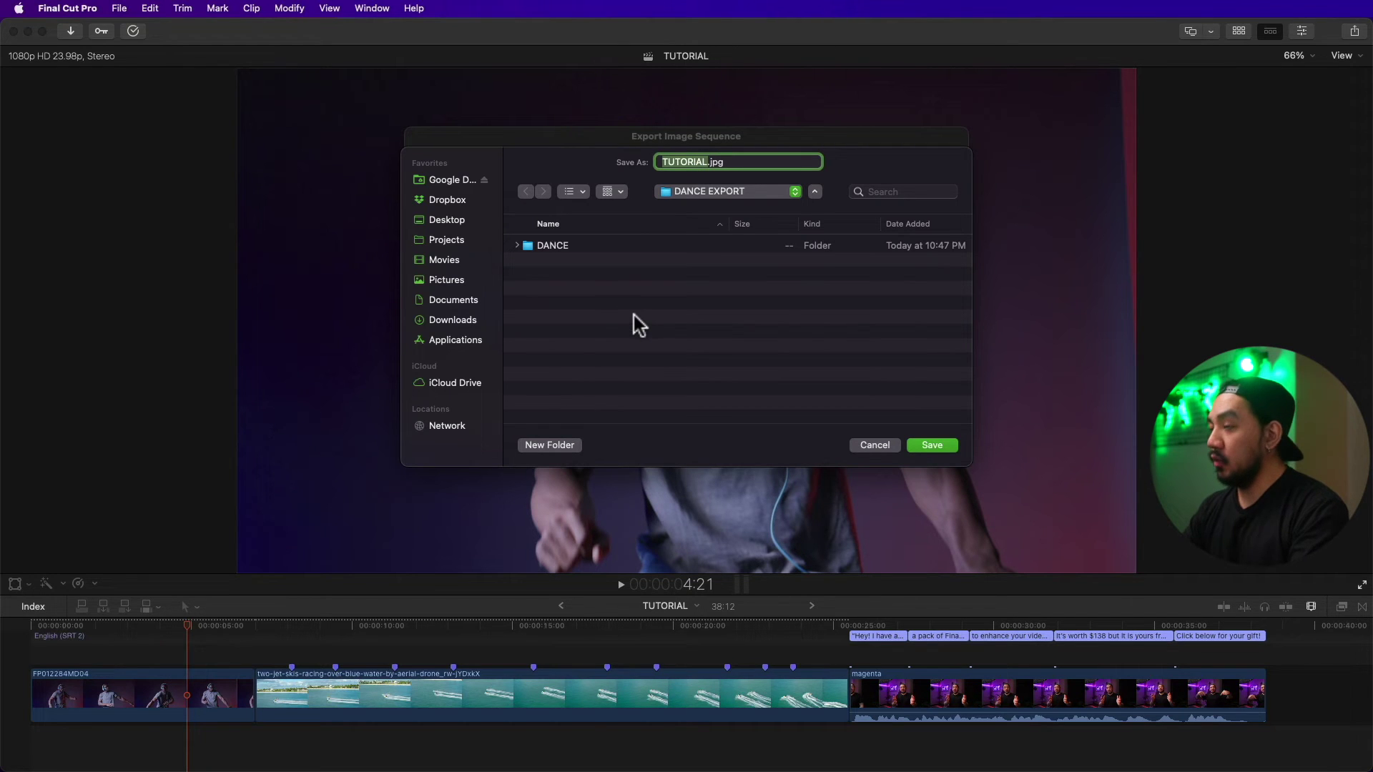
pyautogui.press('super+Up')
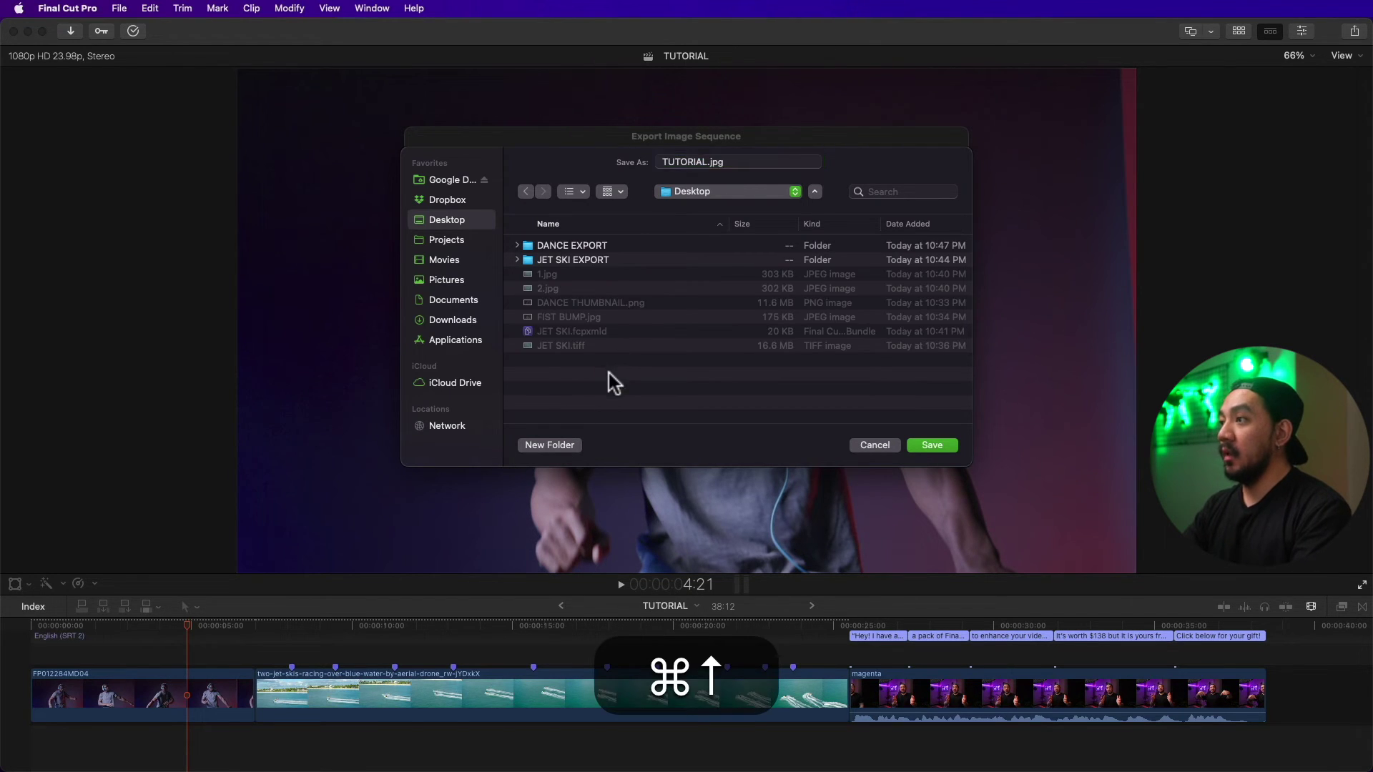
pyautogui.click(552, 445)
pyautogui.write('PROJECT')
pyautogui.click(774, 324)
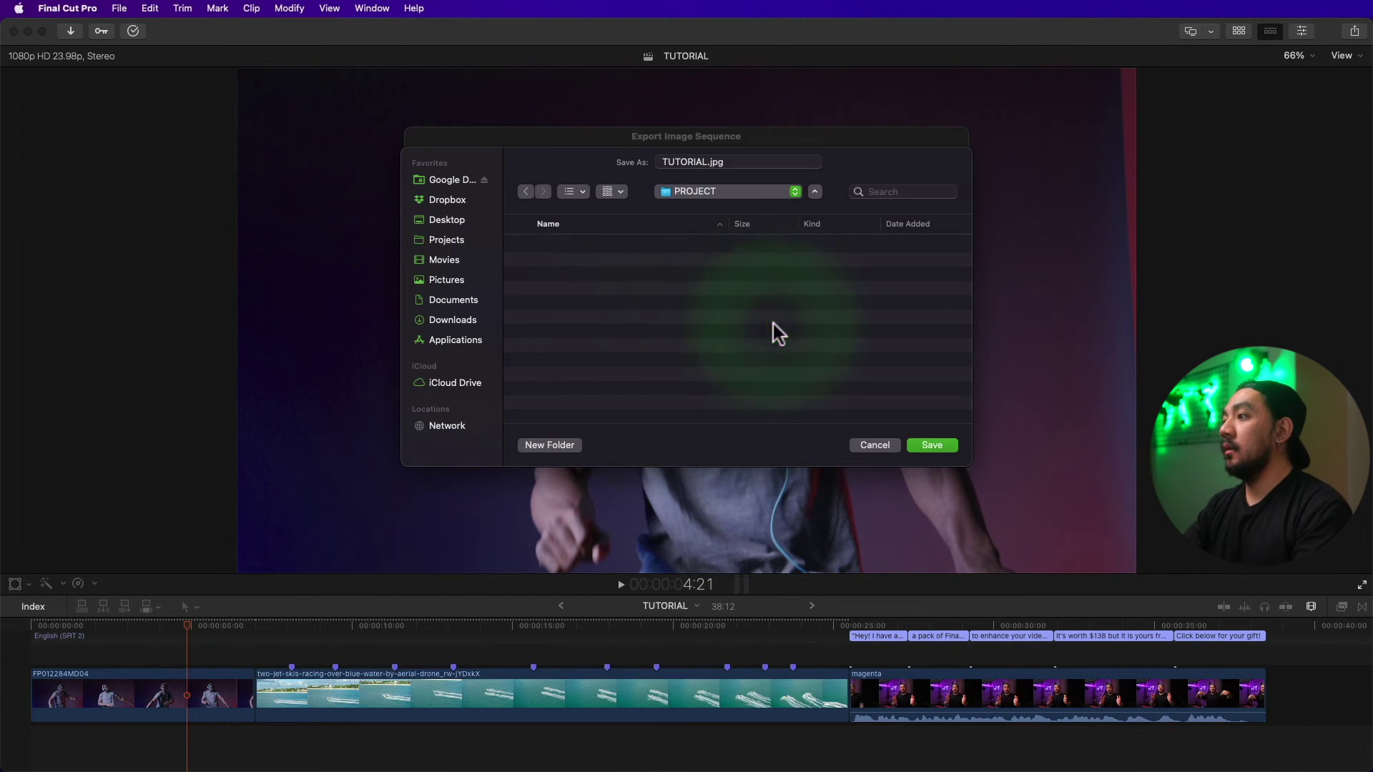
pyautogui.click(932, 445)
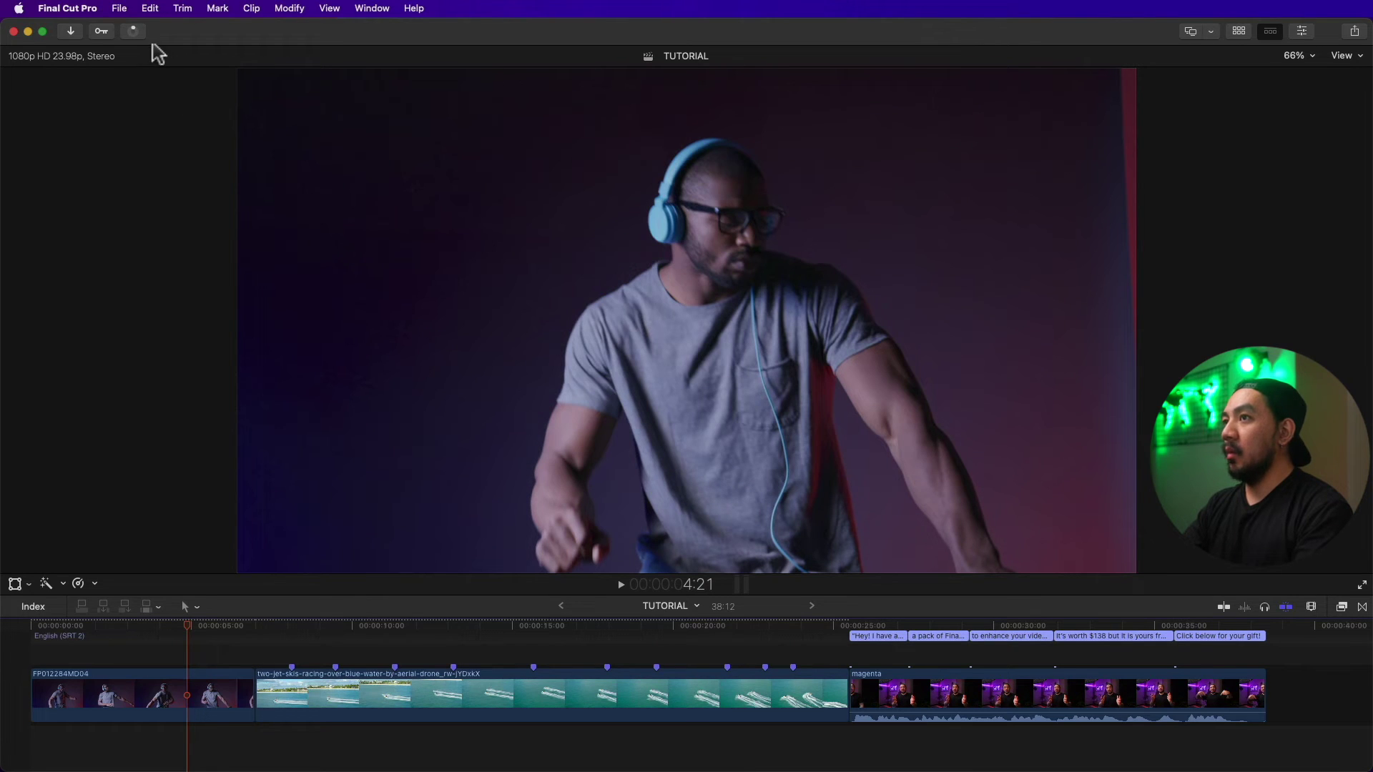
# - Check the Sharing task's progress in Background Tasks, then close the overview
pyautogui.click(133, 31)
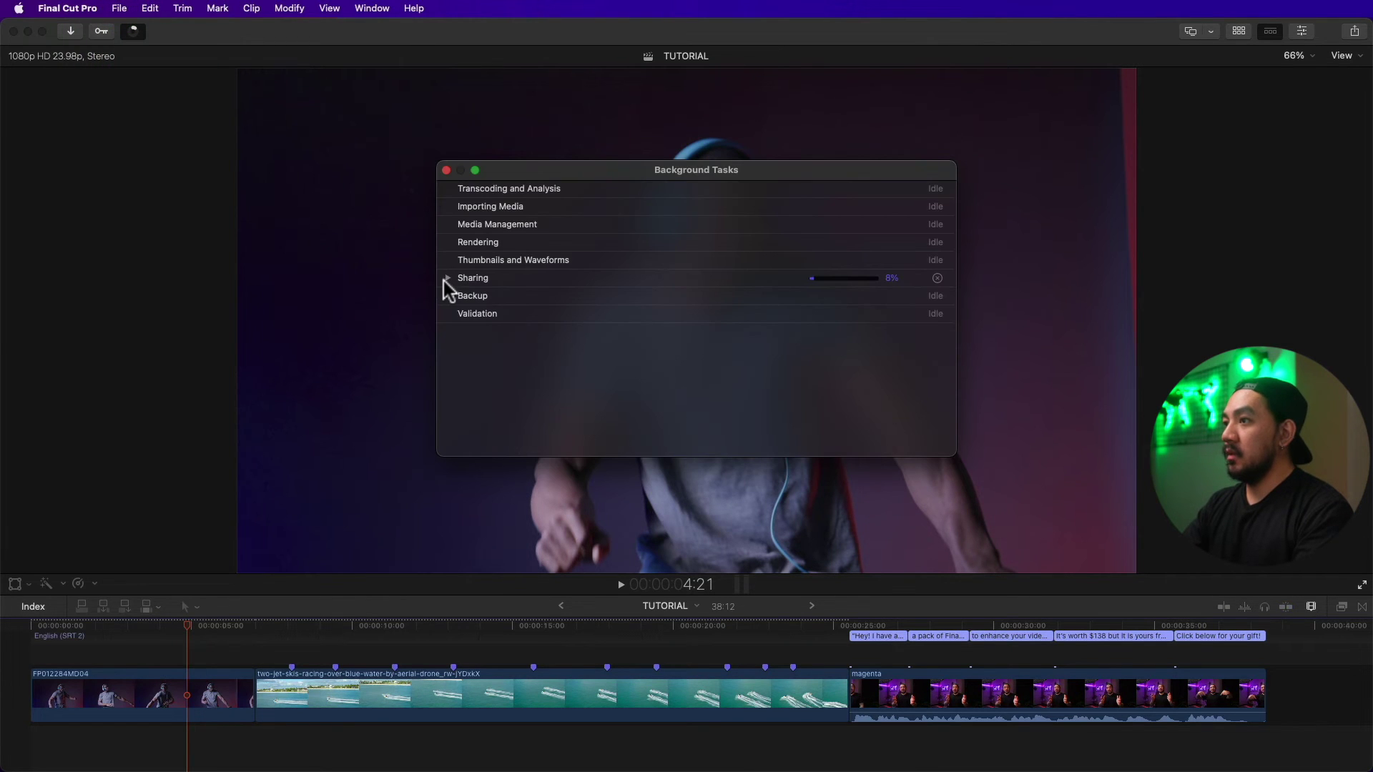
pyautogui.click(446, 279)
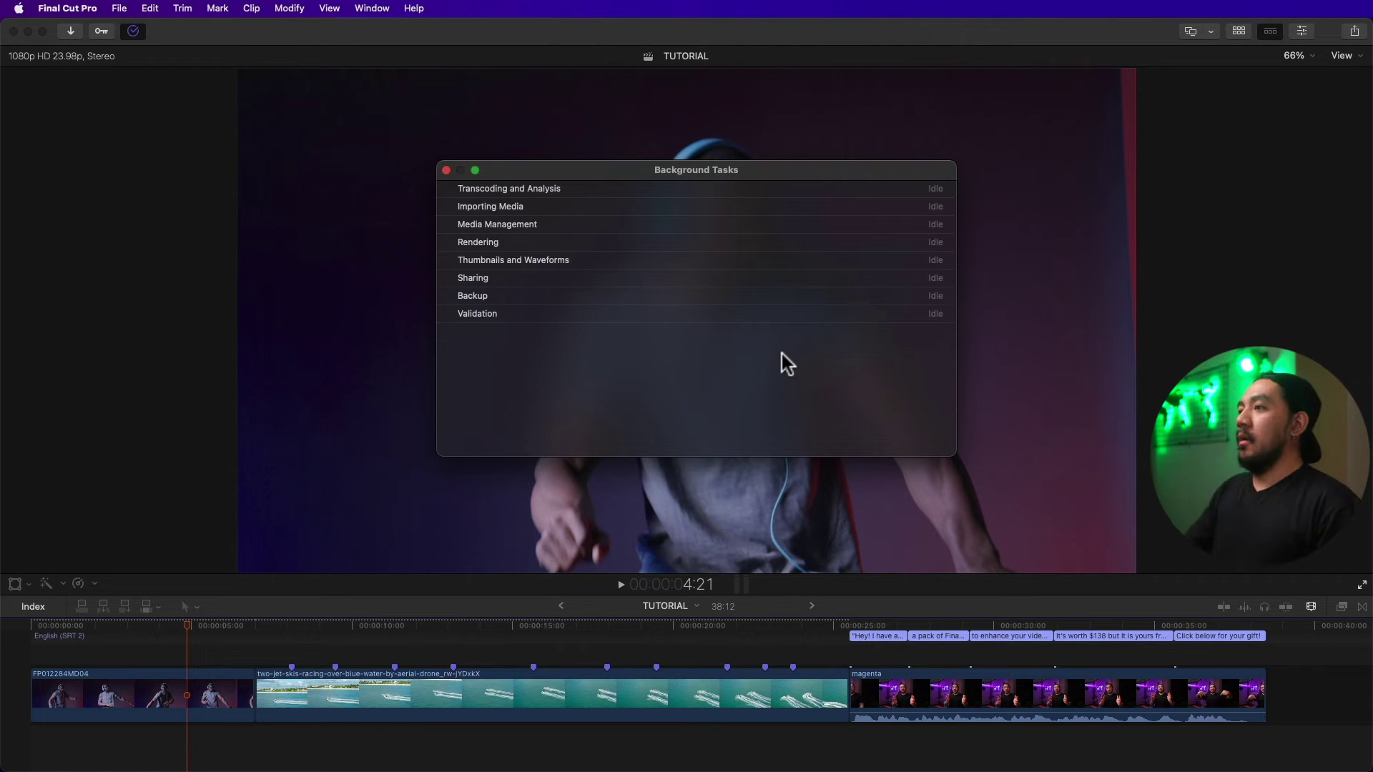
pyautogui.click(446, 170)
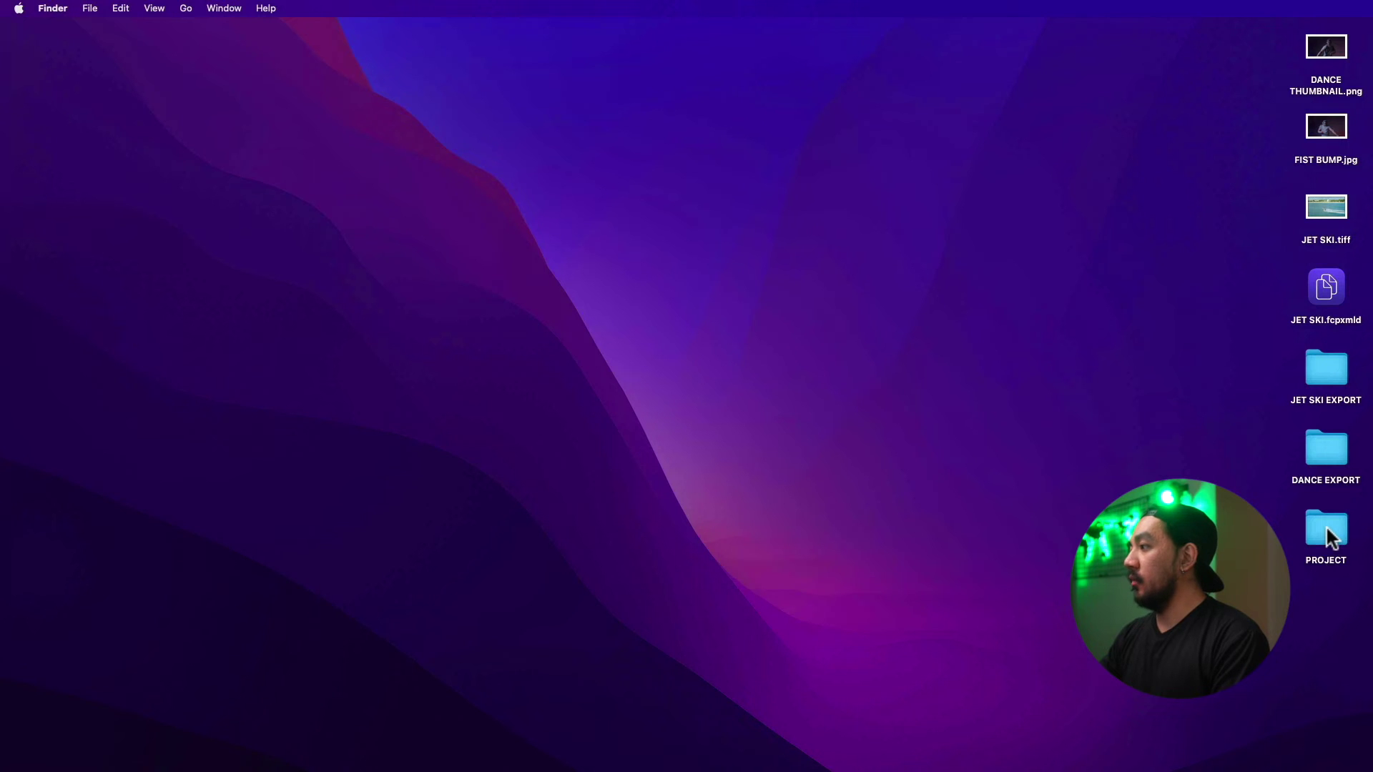
# - Open PROJECT > TUTORIAL in Finder and step through the frame JPEGs from frame-000013
pyautogui.doubleClick(1327, 530)
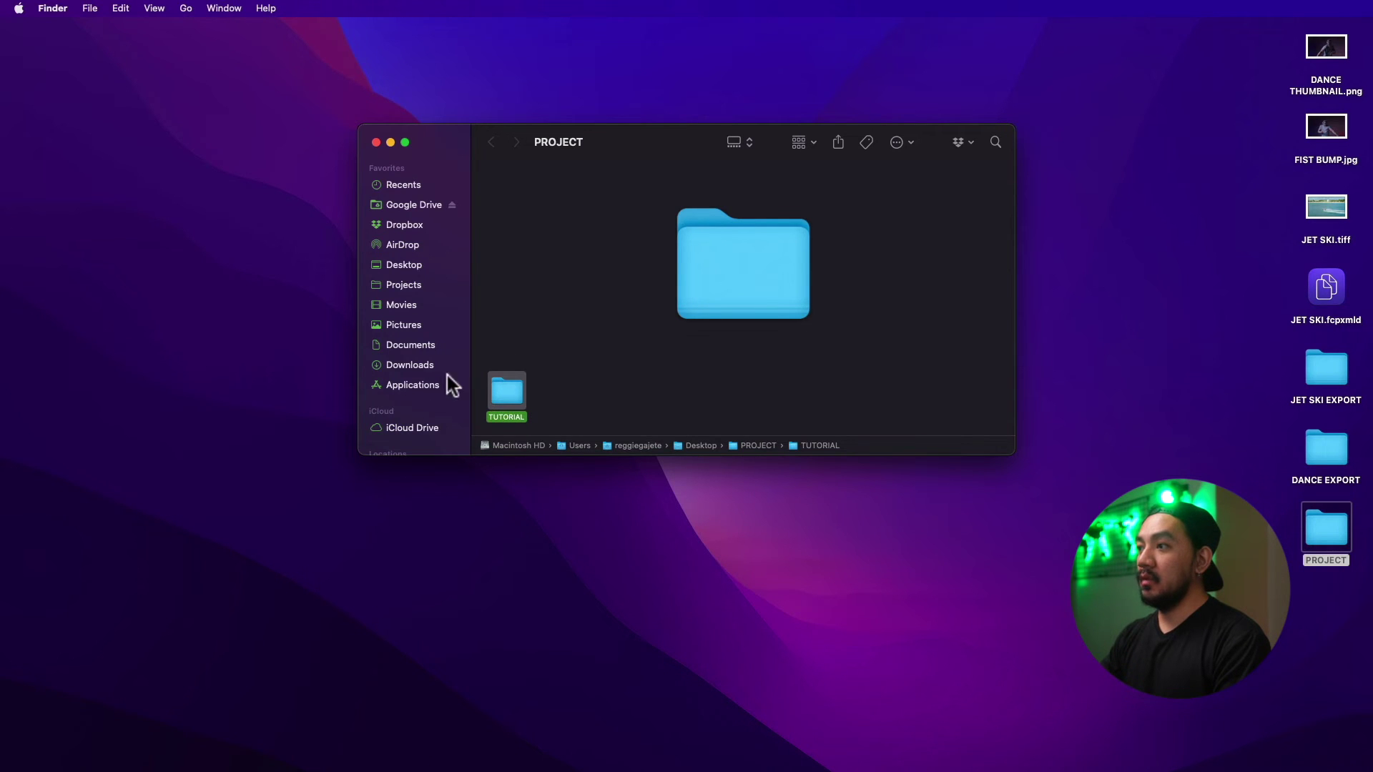
pyautogui.doubleClick(499, 387)
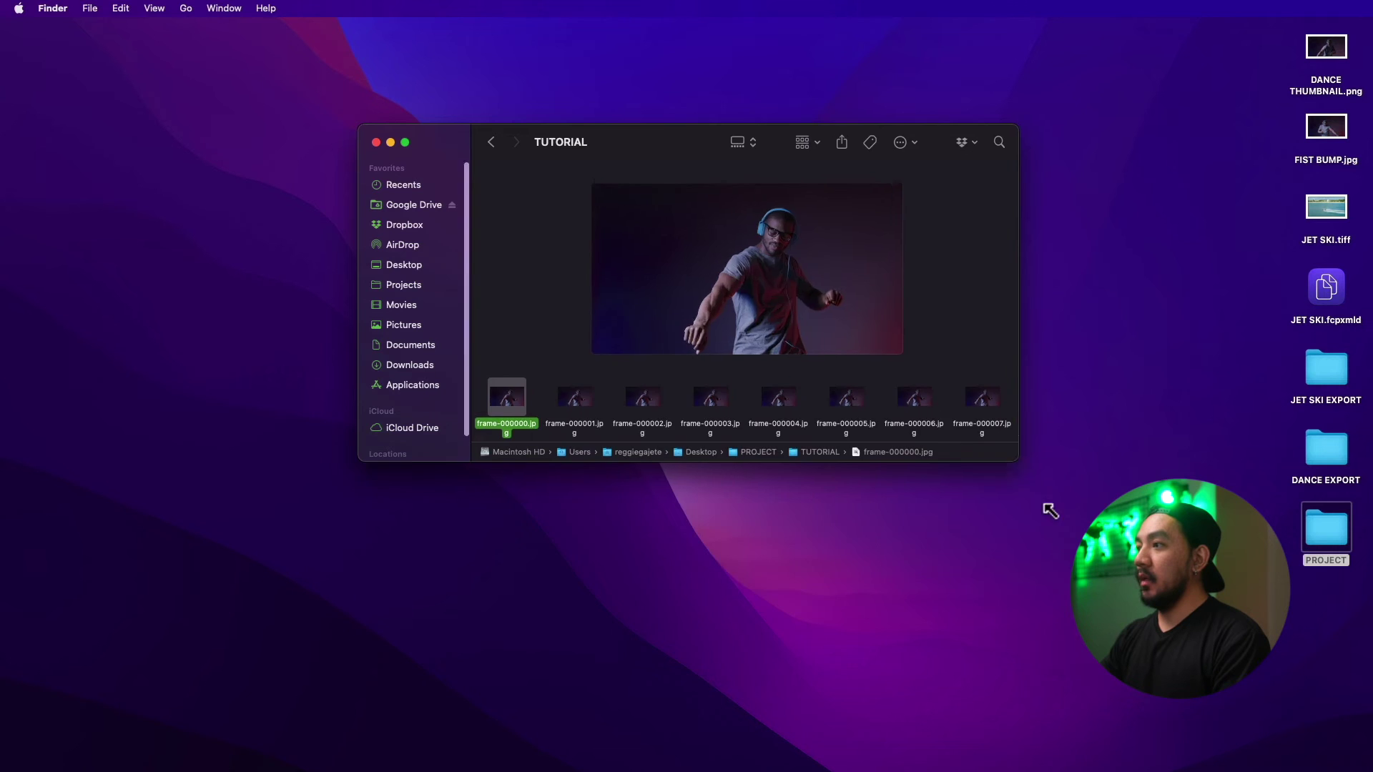
pyautogui.moveTo(1012, 456); pyautogui.dragTo(1171, 640)
pyautogui.moveTo(666, 148); pyautogui.dragTo(456, 88)
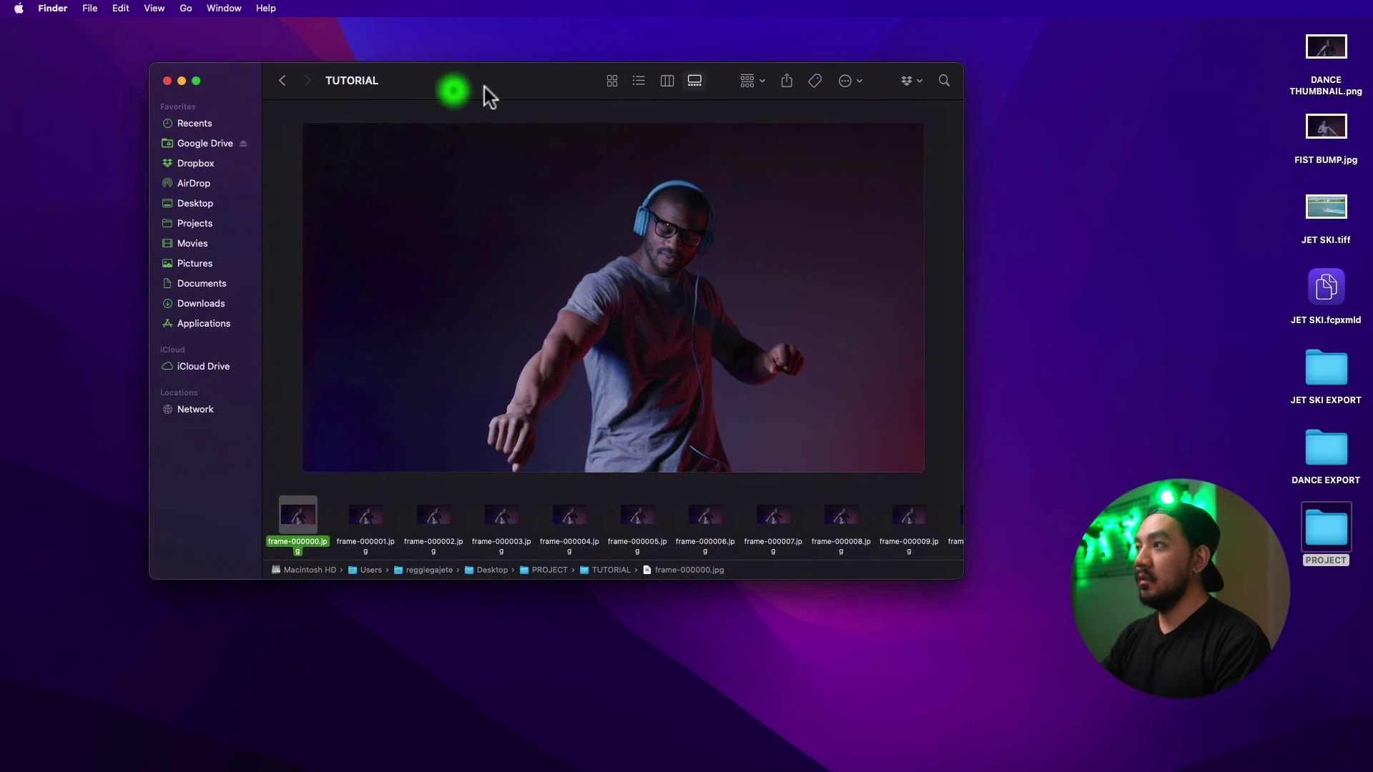
pyautogui.hscroll(2, 375, 526)
pyautogui.click(345, 522)
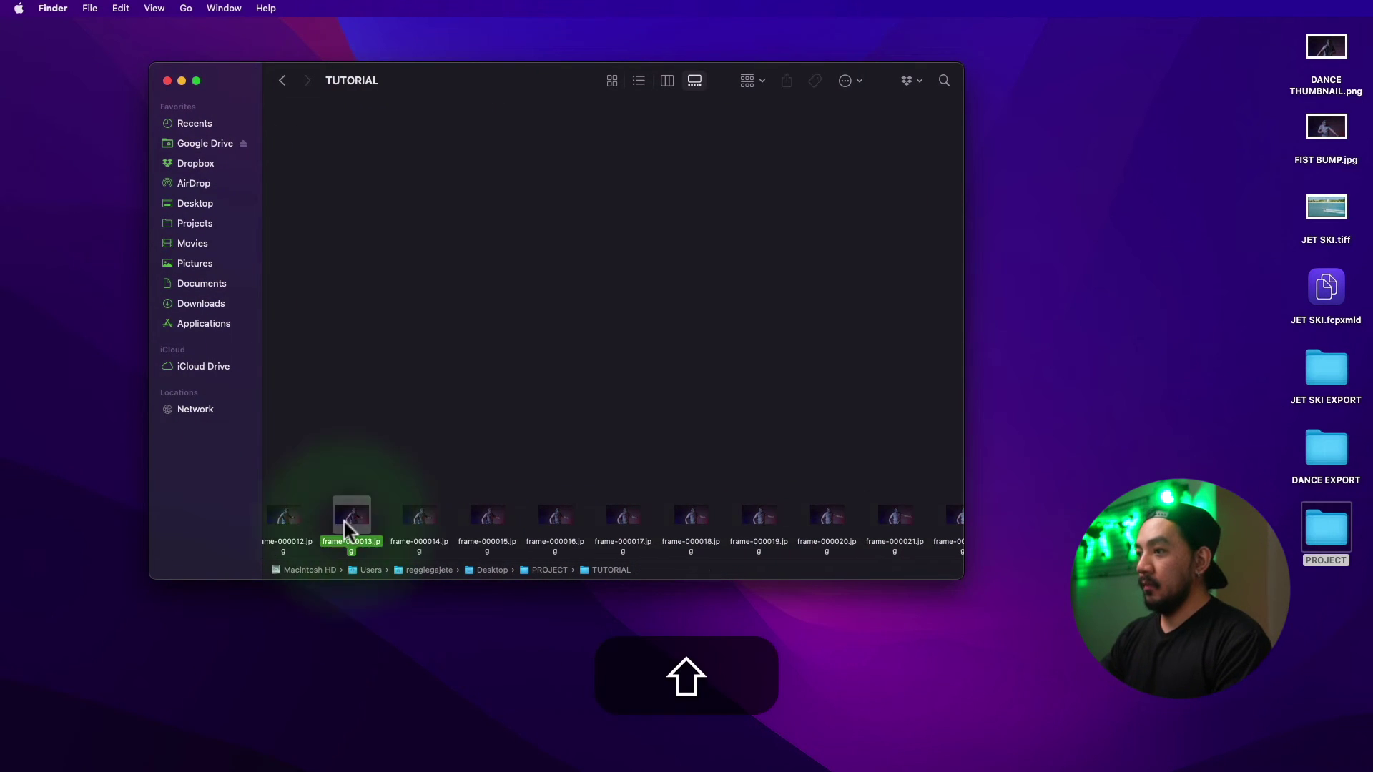
pyautogui.press('Right')
pyautogui.press('Right')
pyautogui.press('Right')
pyautogui.press('Right')
pyautogui.press('Right')
pyautogui.press('Right')
pyautogui.press('Right')
pyautogui.press('Right')
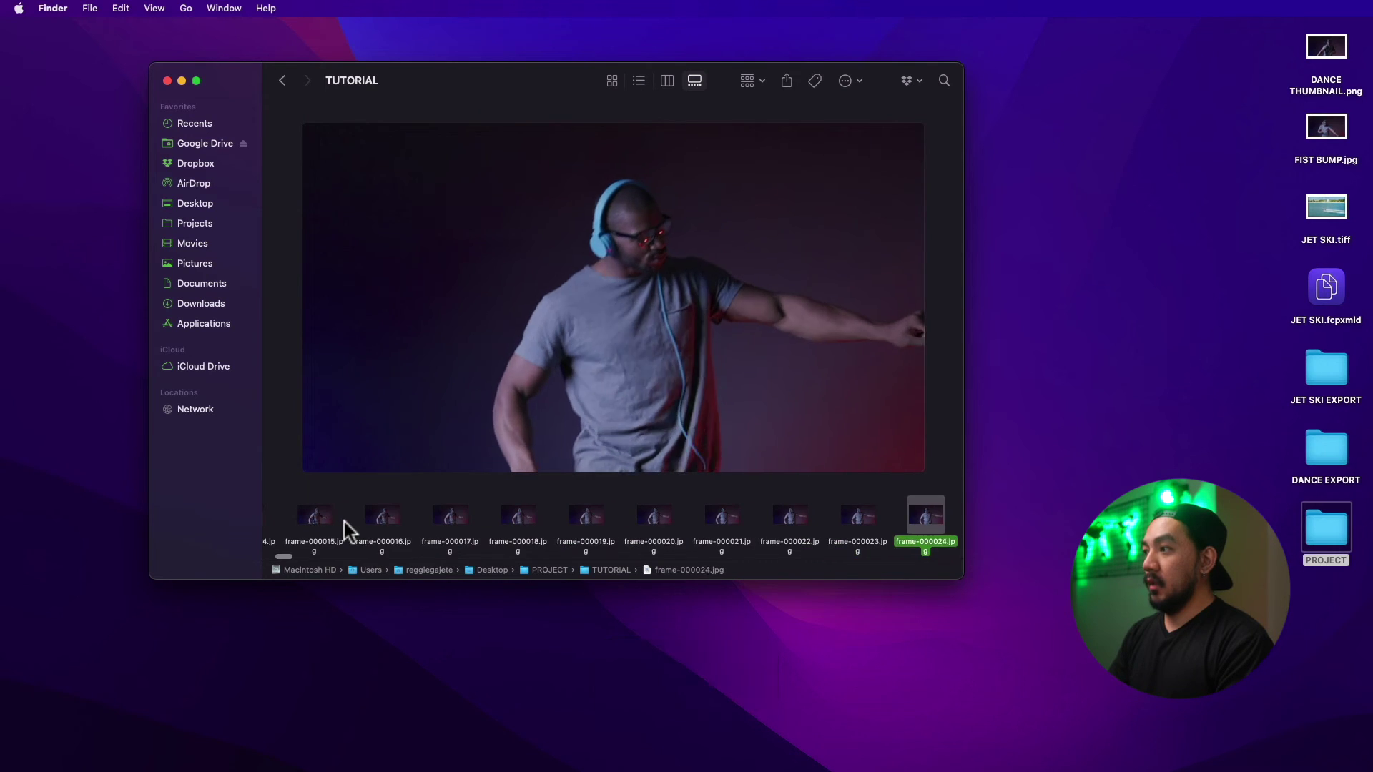
pyautogui.moveTo(359, 555); pyautogui.dragTo(932, 548)
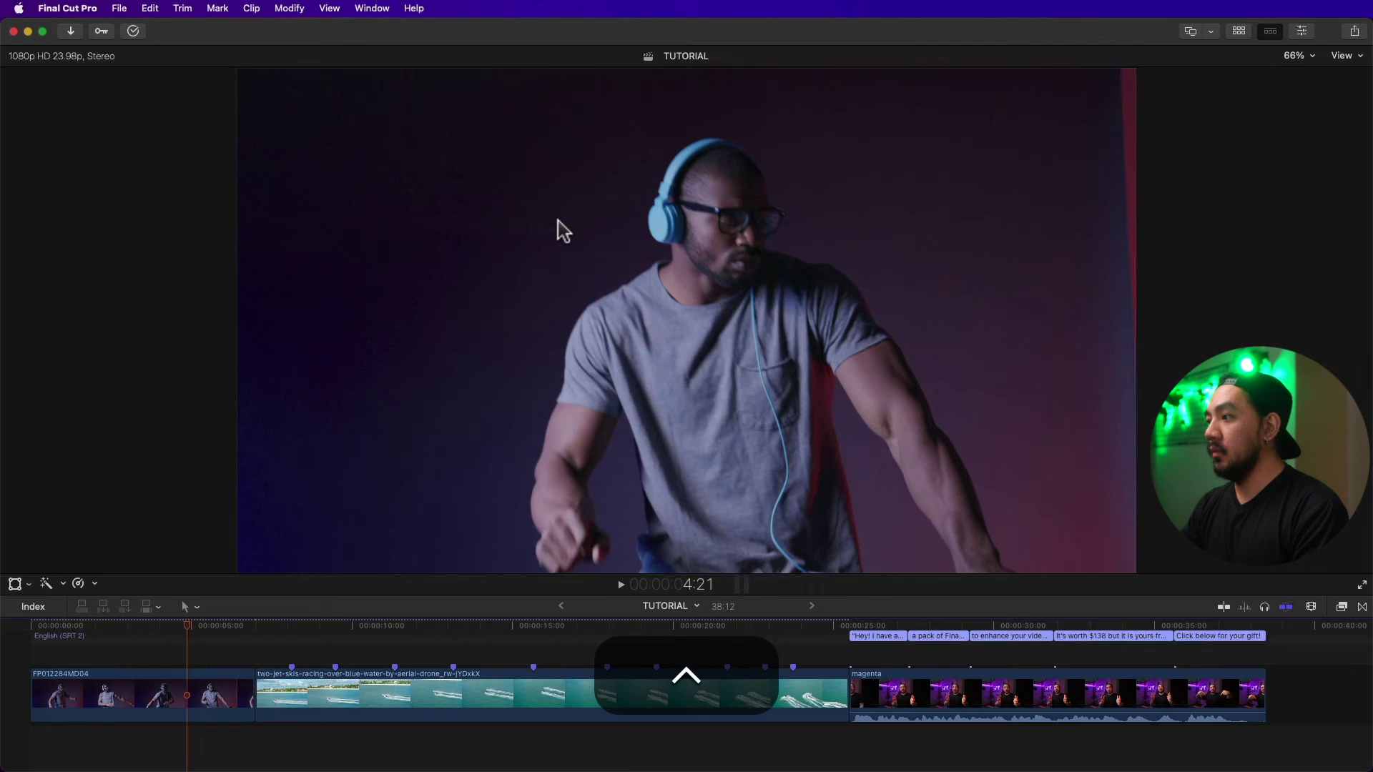
# - Park the playhead at 26:05 on the captioned talking-head clip
pyautogui.click(624, 650)
pyautogui.hscroll(3, 676, 651)
pyautogui.hscroll(-2, 676, 653)
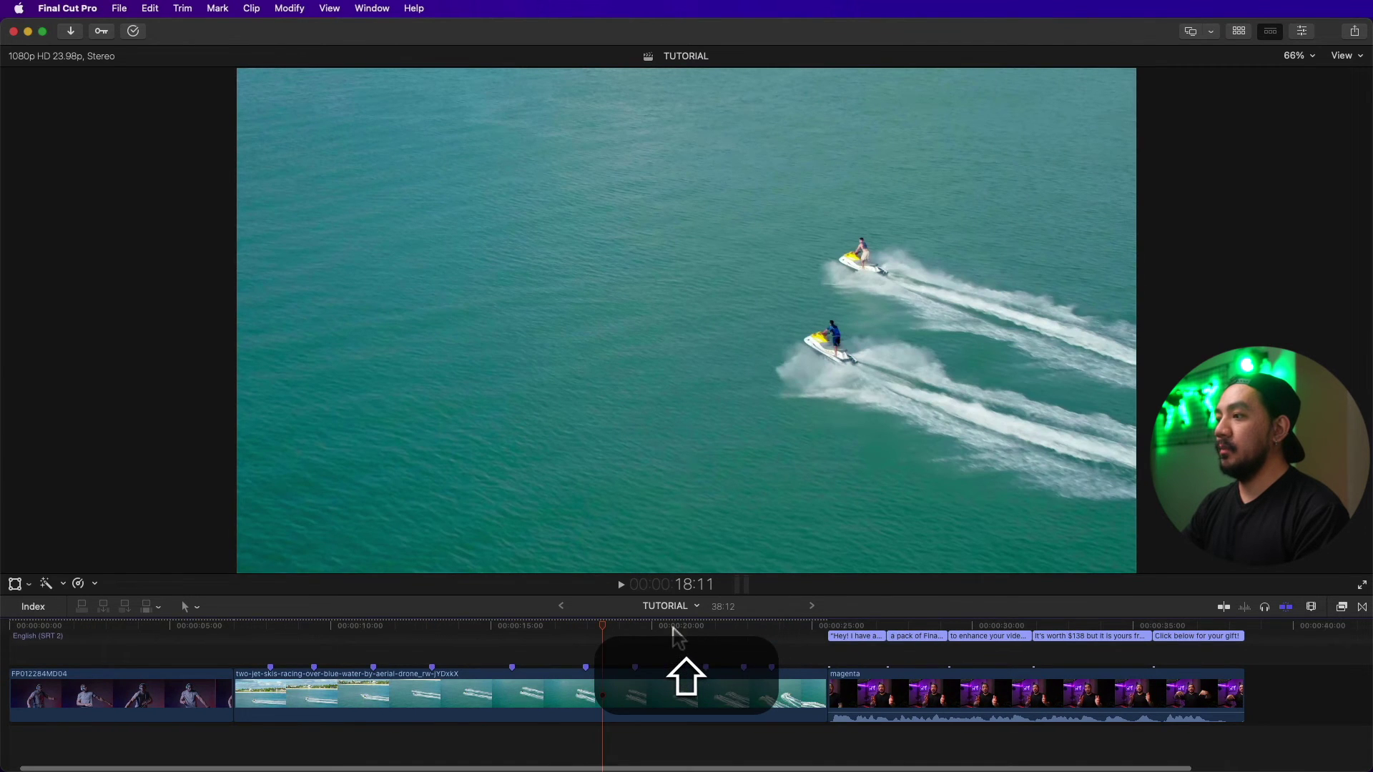
pyautogui.click(847, 628)
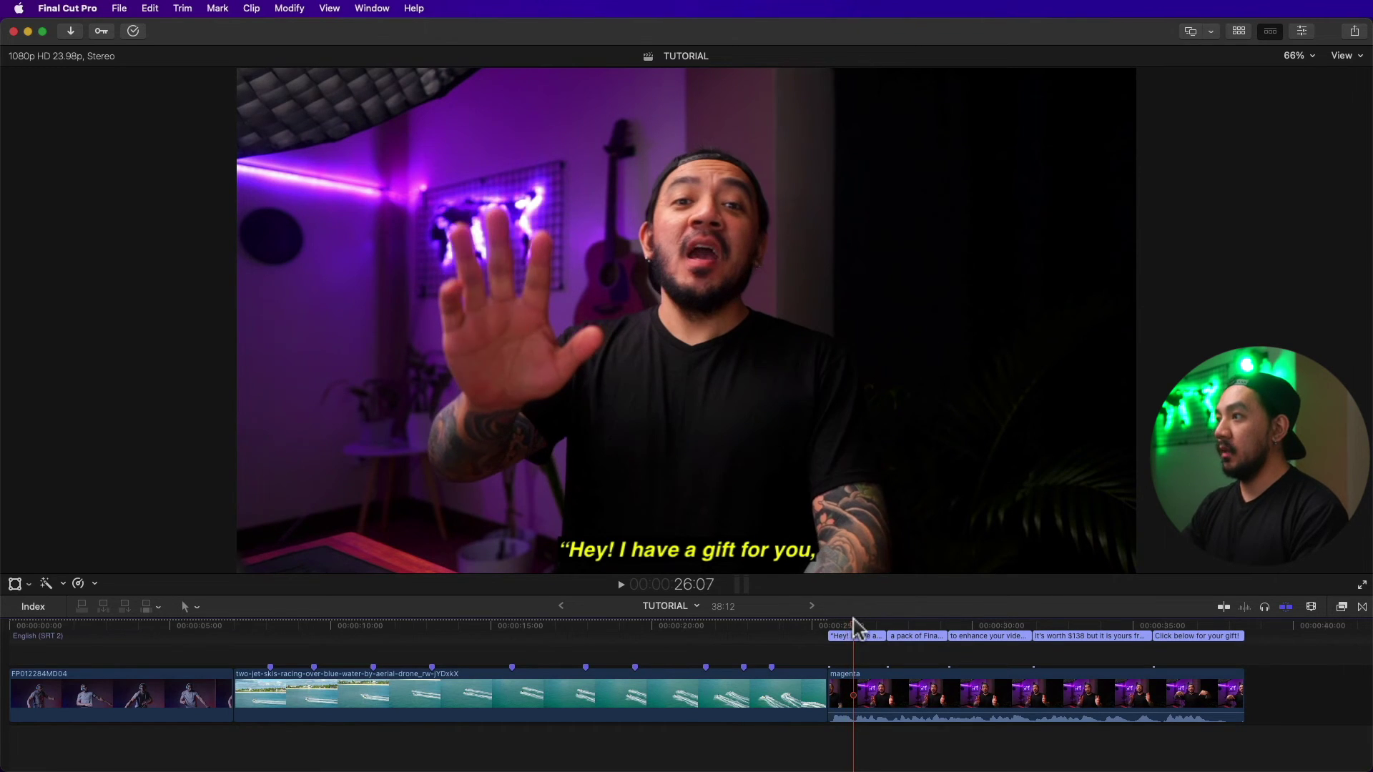
pyautogui.click(851, 627)
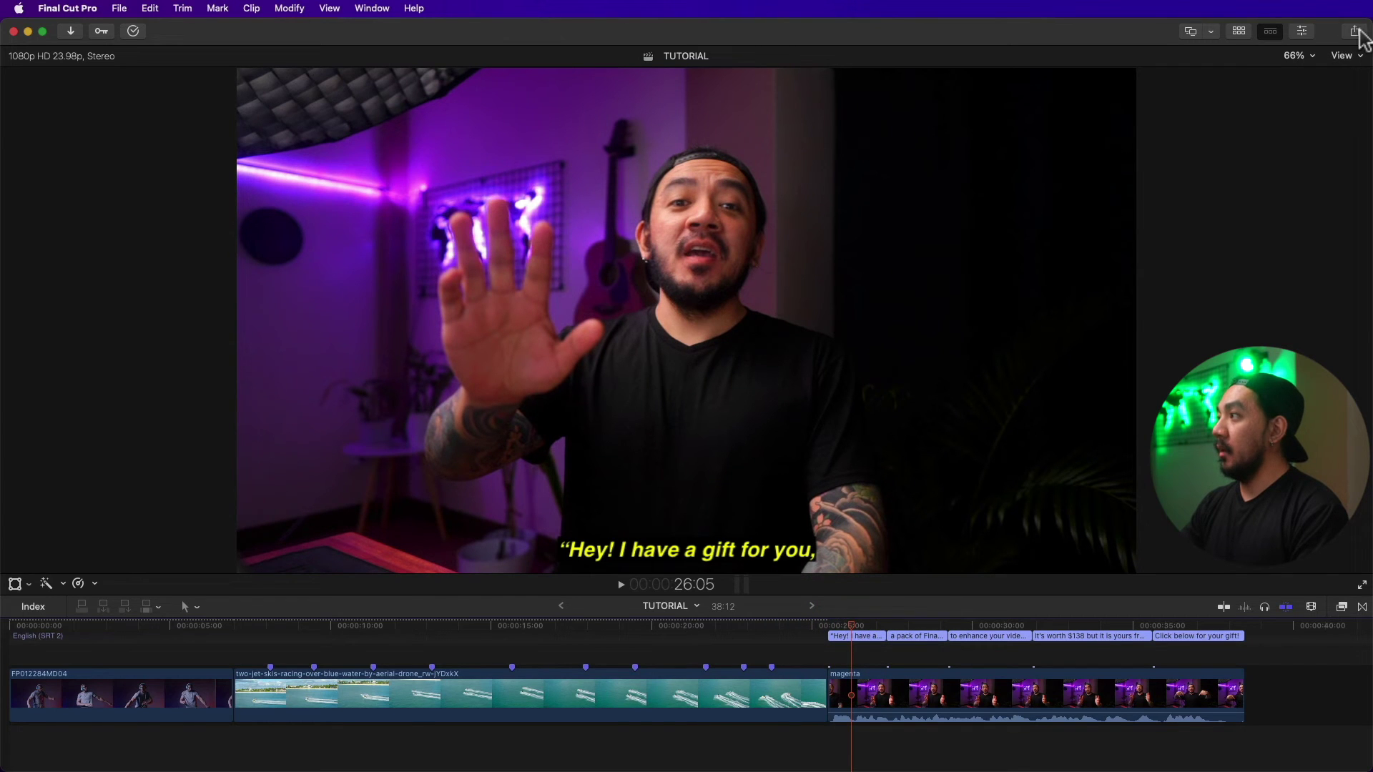
# - Start a Save Current Frame export with English (SRT 2) captions burned in
pyautogui.click(1358, 32)
pyautogui.click(1258, 268)
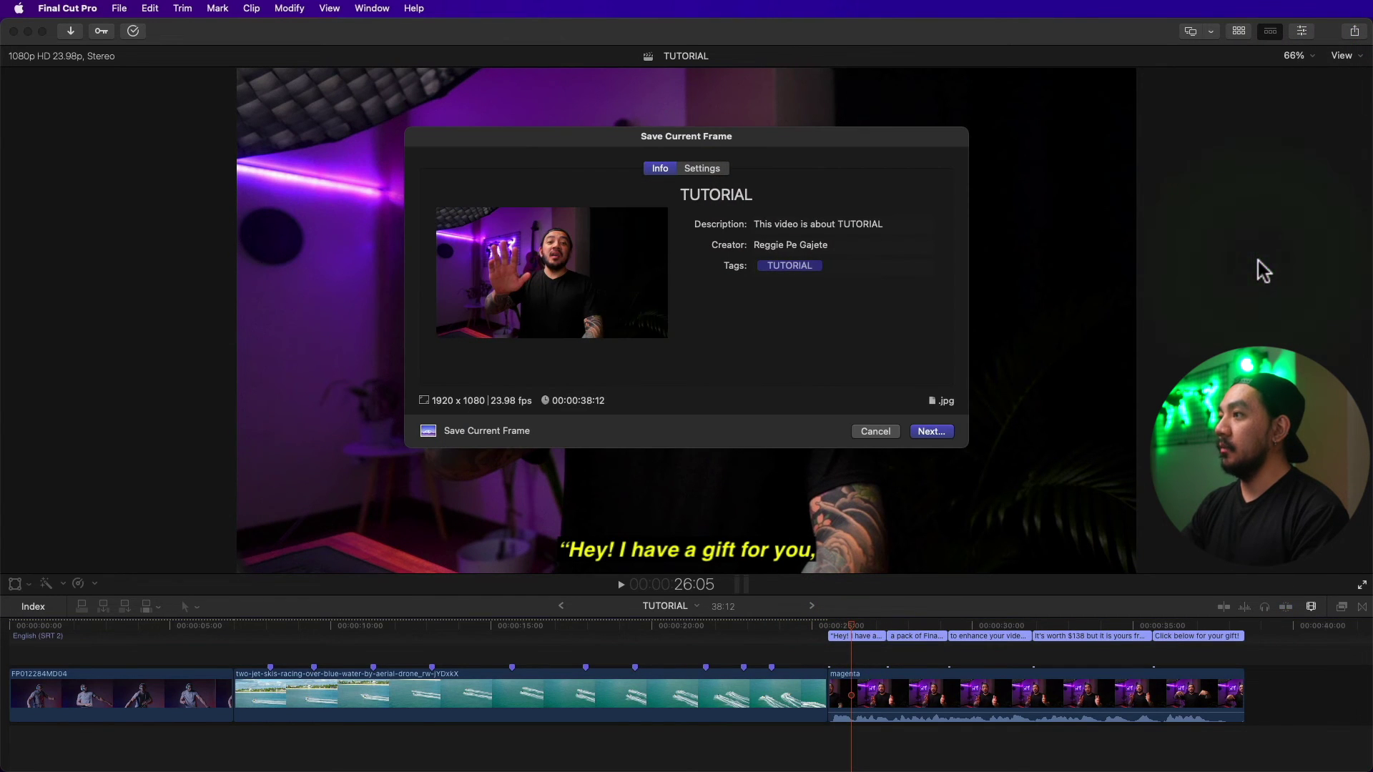
pyautogui.click(702, 169)
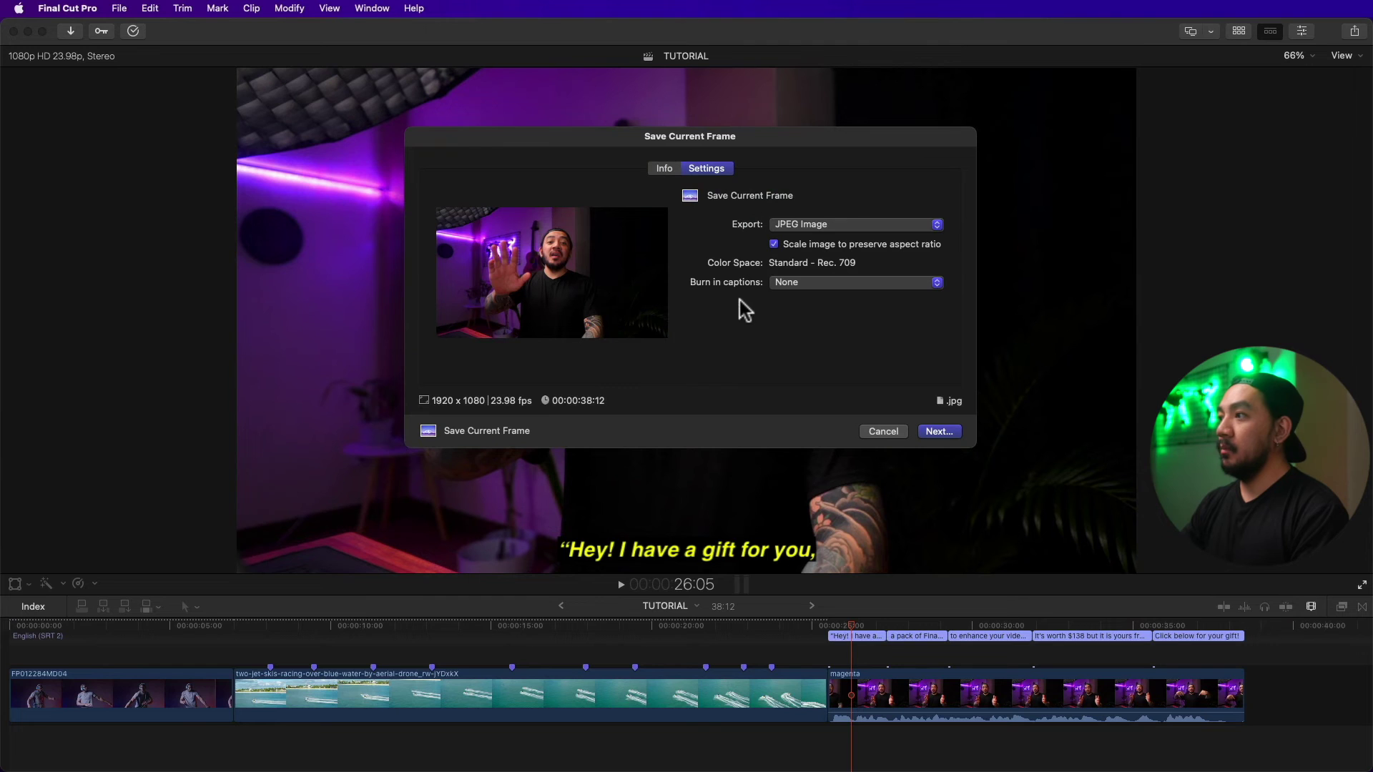
pyautogui.click(806, 286)
pyautogui.click(796, 302)
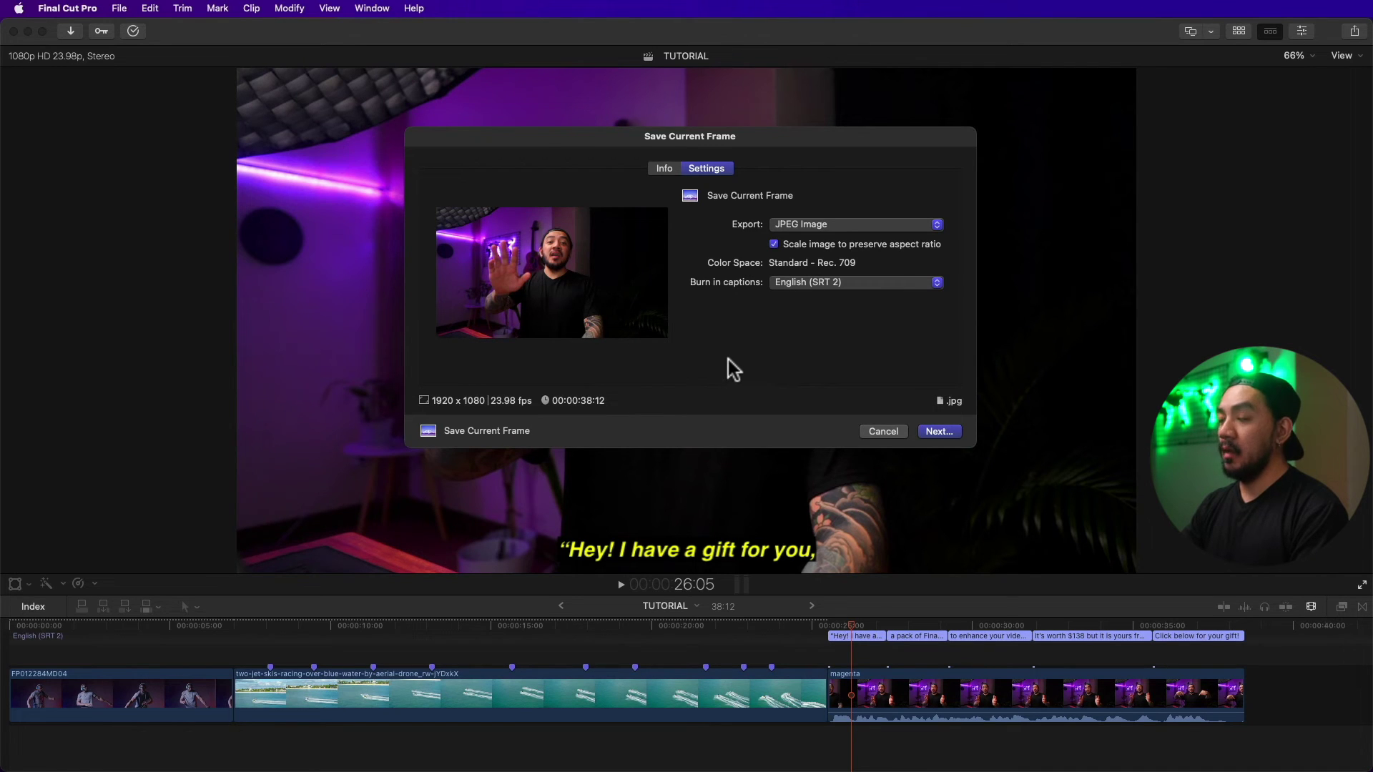
# - Save the captioned still as GIFT.jpg on the Desktop
pyautogui.click(938, 432)
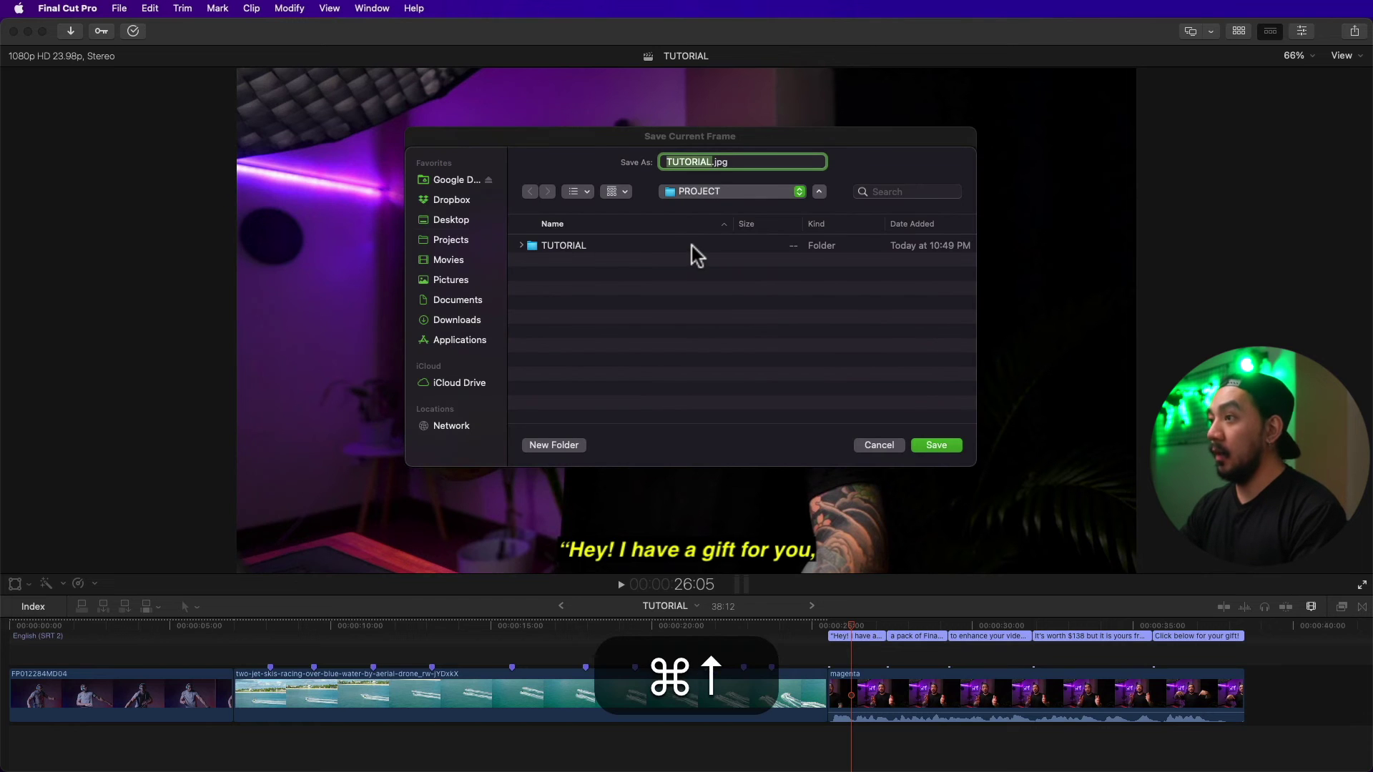
pyautogui.press('super+d')
pyautogui.click(687, 159)
pyautogui.write('GIFT')
pyautogui.click(919, 443)
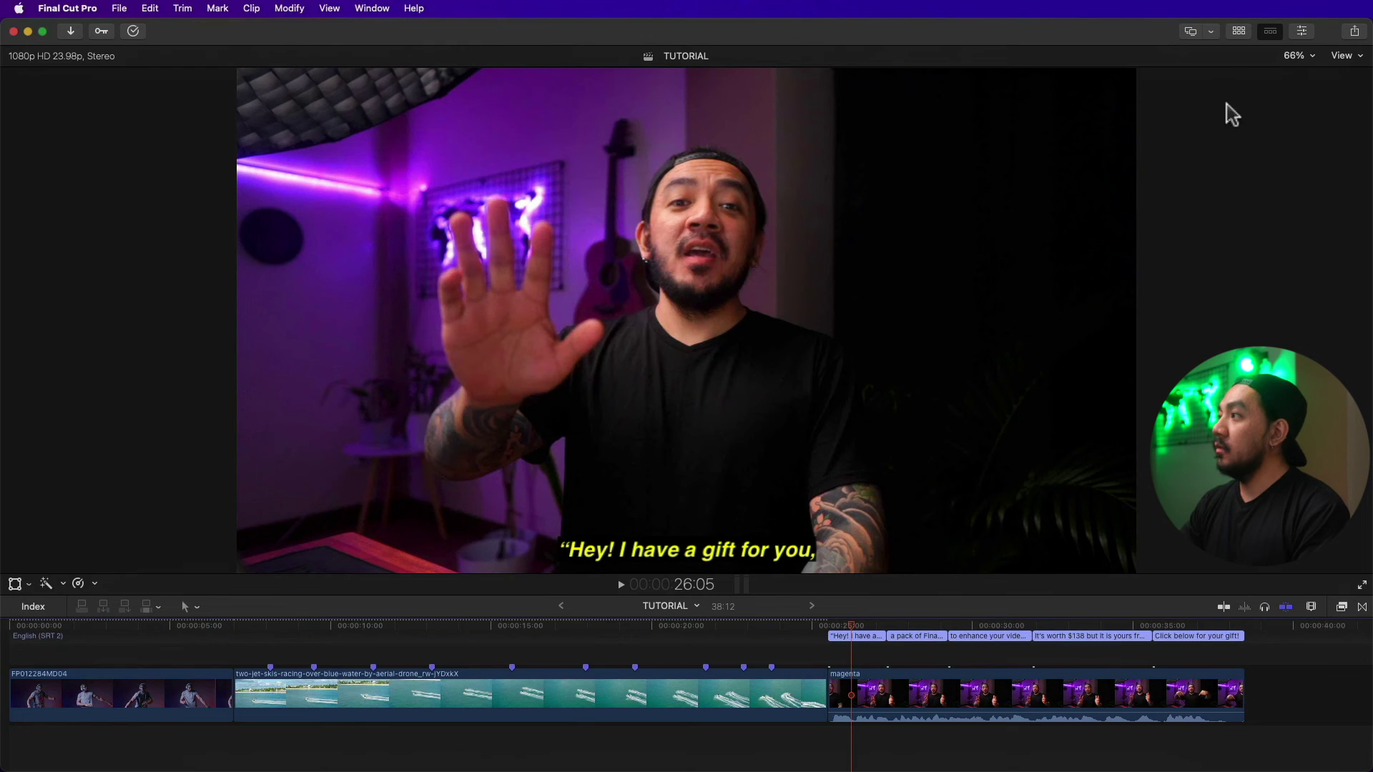
pyautogui.click(1354, 32)
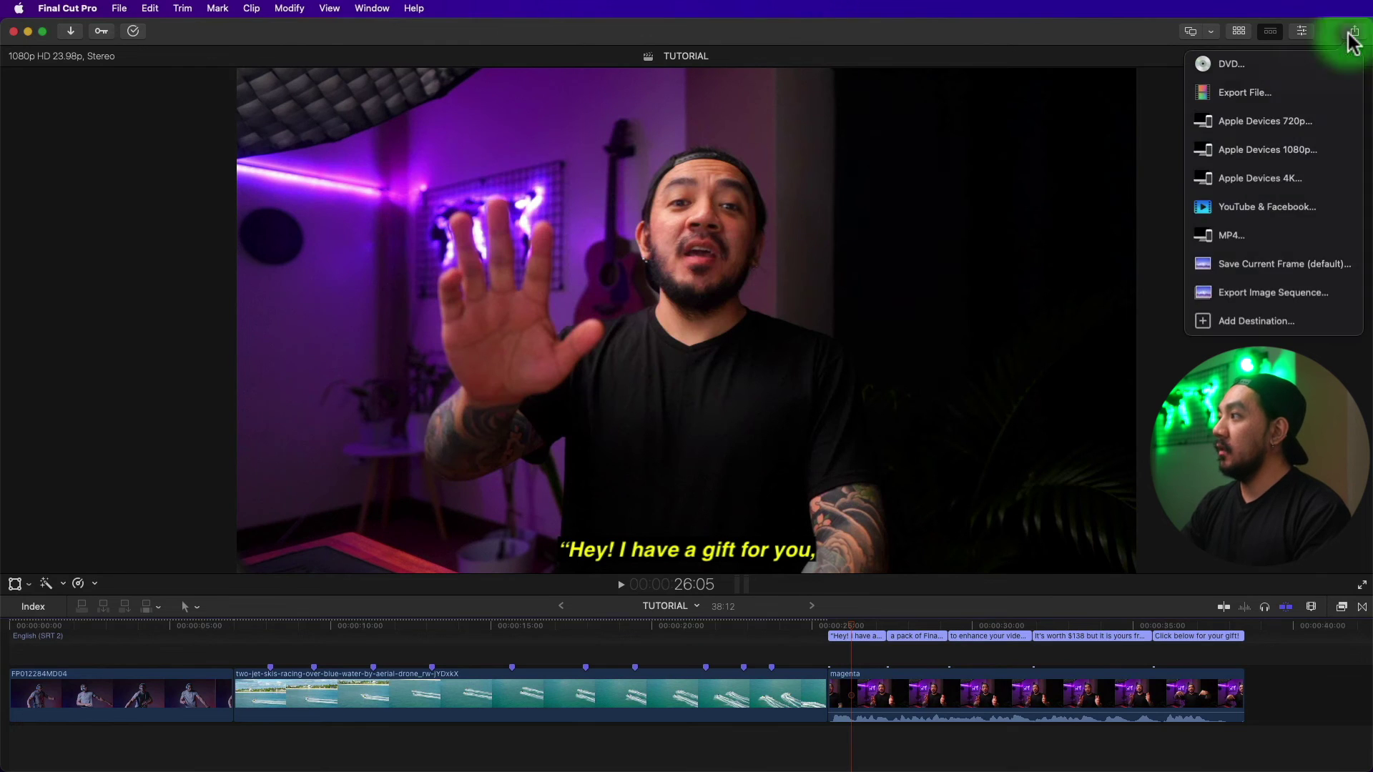
# - Save the same frame without captions as GIFT NONE.jpg, then select it on the desktop
pyautogui.click(1280, 266)
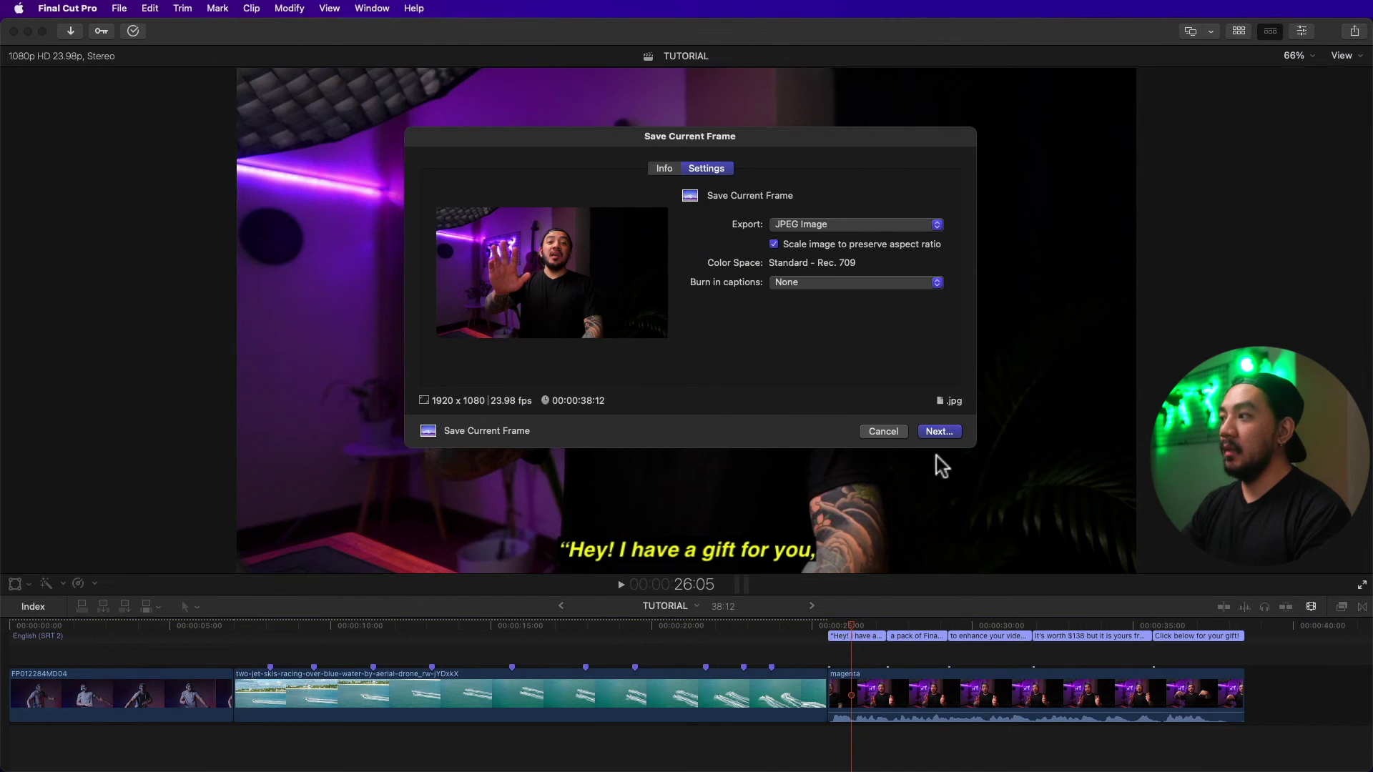
pyautogui.click(939, 432)
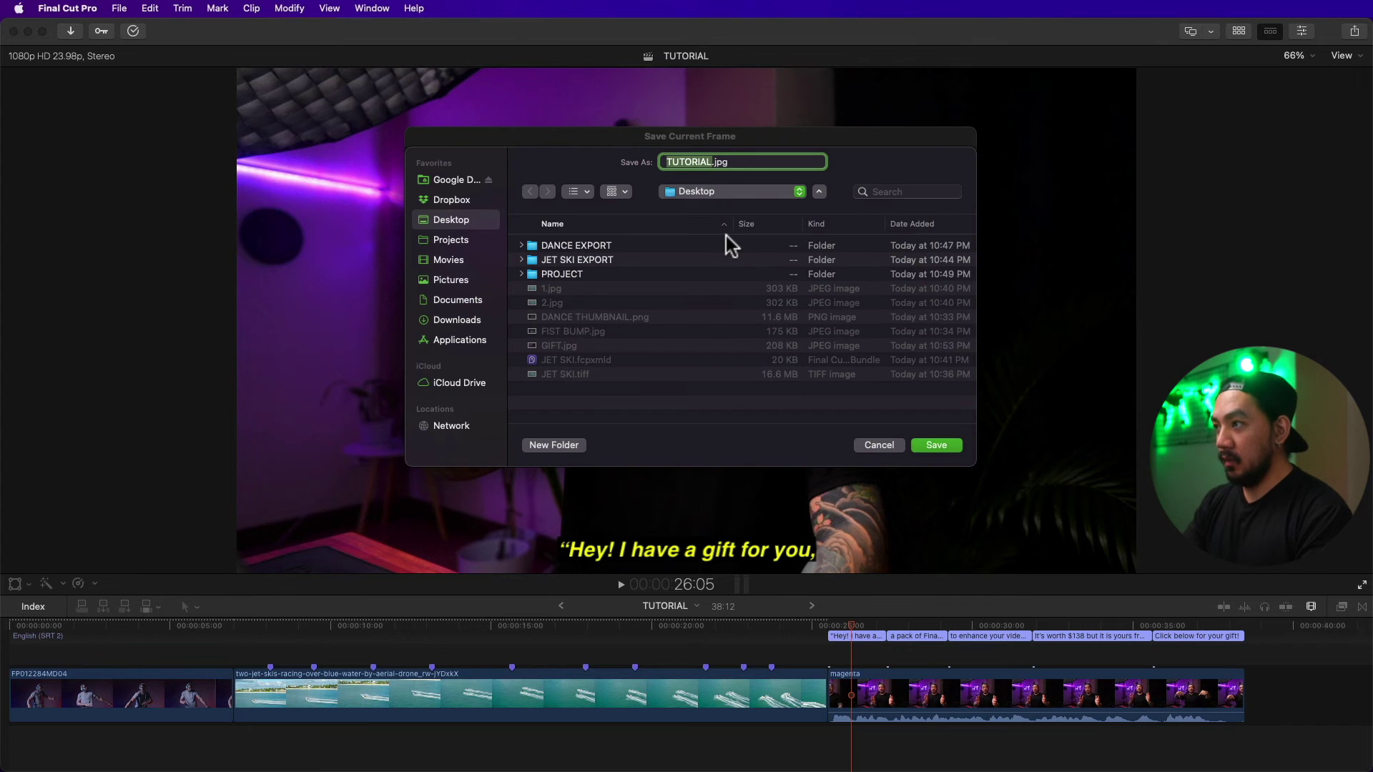
pyautogui.write('GIFT NONE')
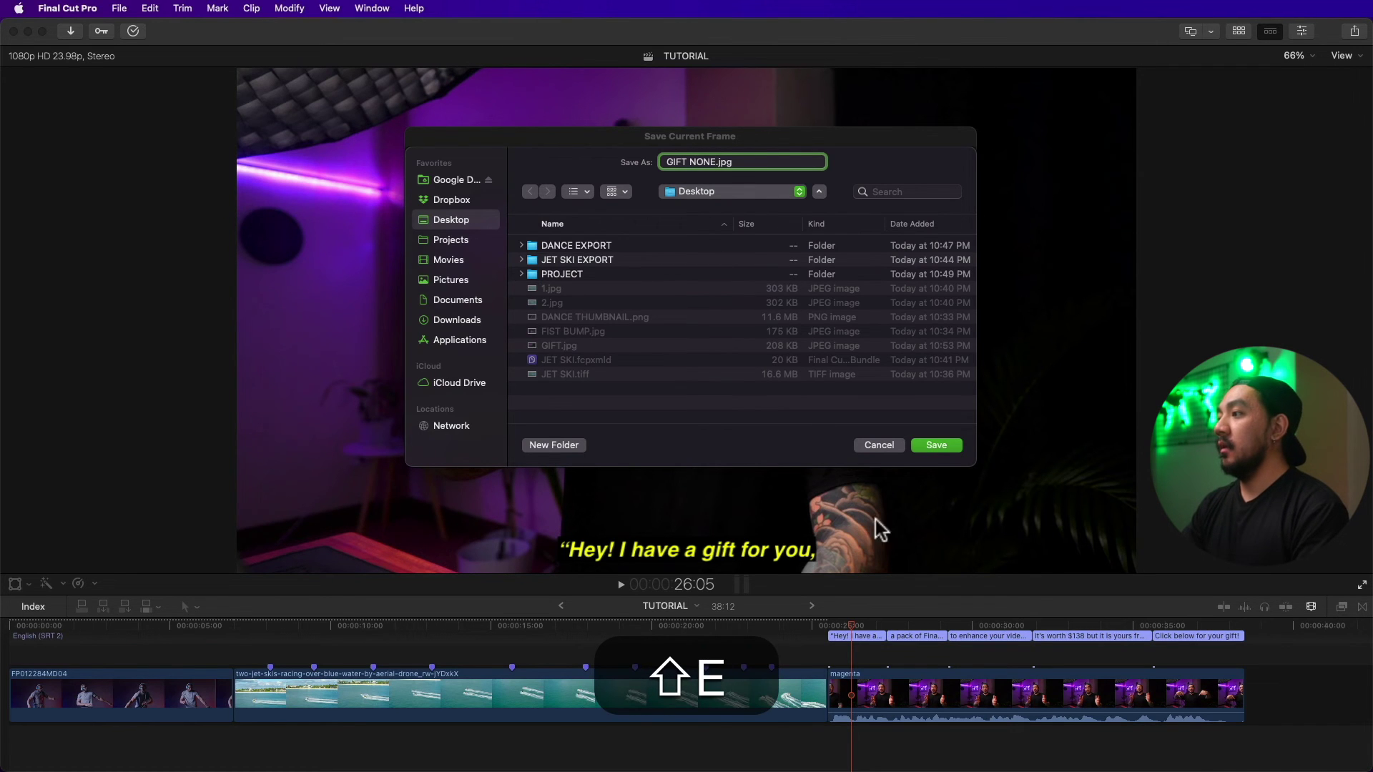
pyautogui.click(933, 445)
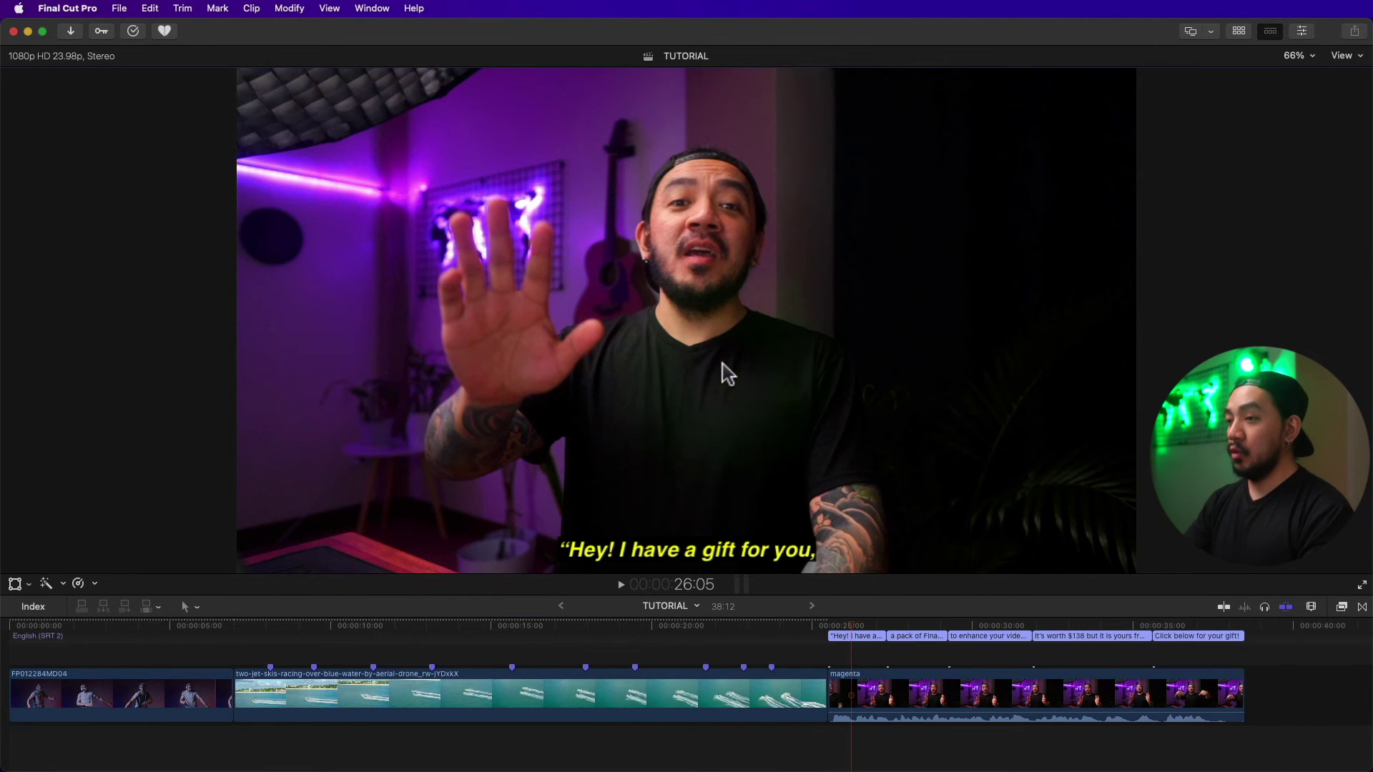
pyautogui.hotkey('ctrl', 'Right')
pyautogui.click(1320, 686)
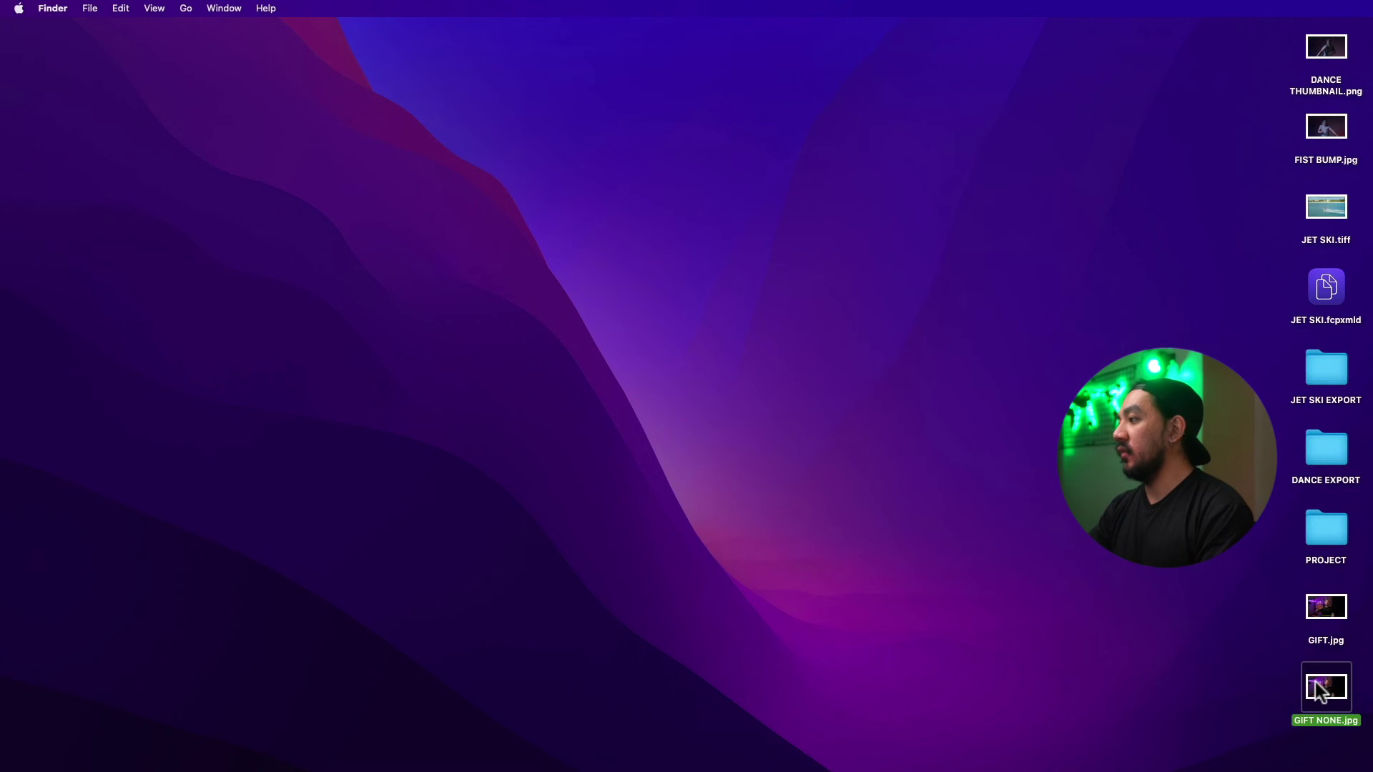
# - Quick Look GIFT NONE.jpg, then GIFT.jpg, to compare the uncaptioned and captioned frames
pyautogui.press('space')
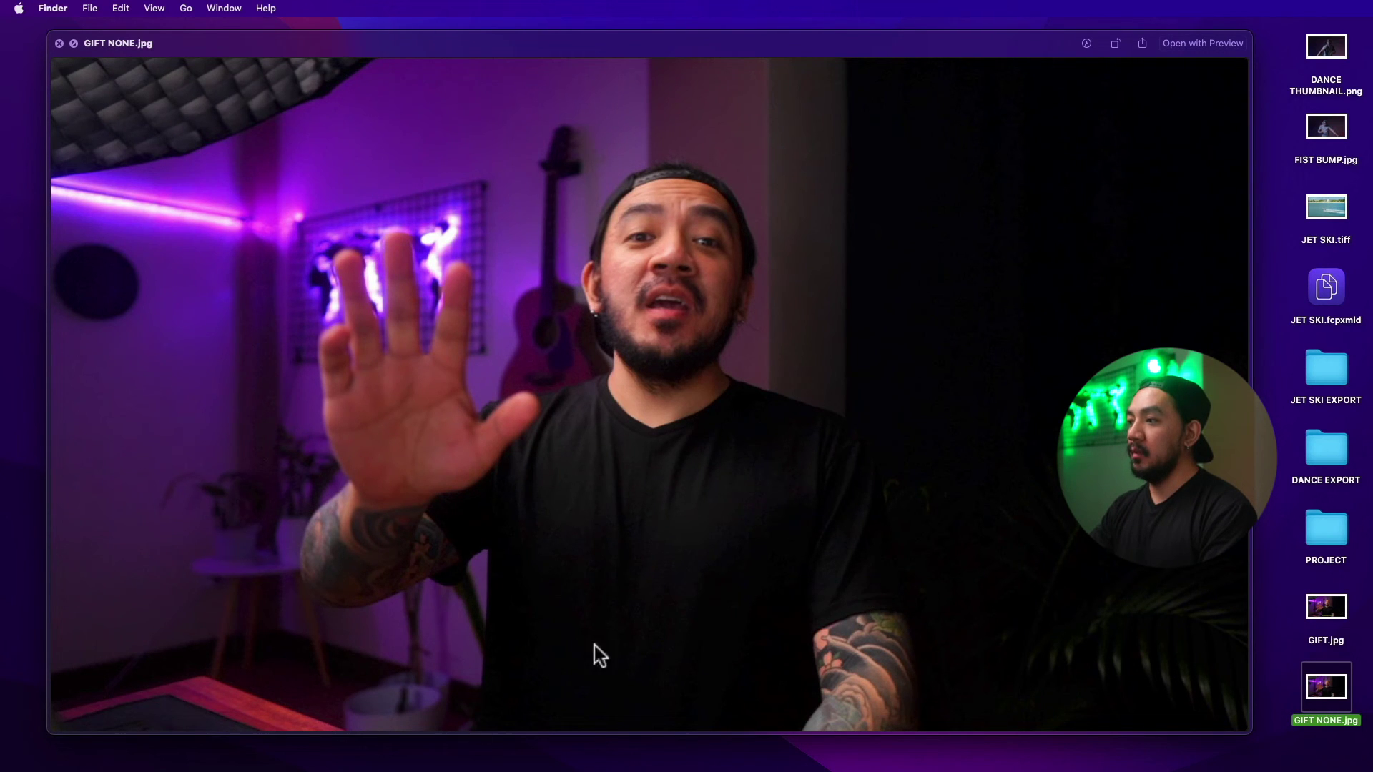
pyautogui.click(1316, 604)
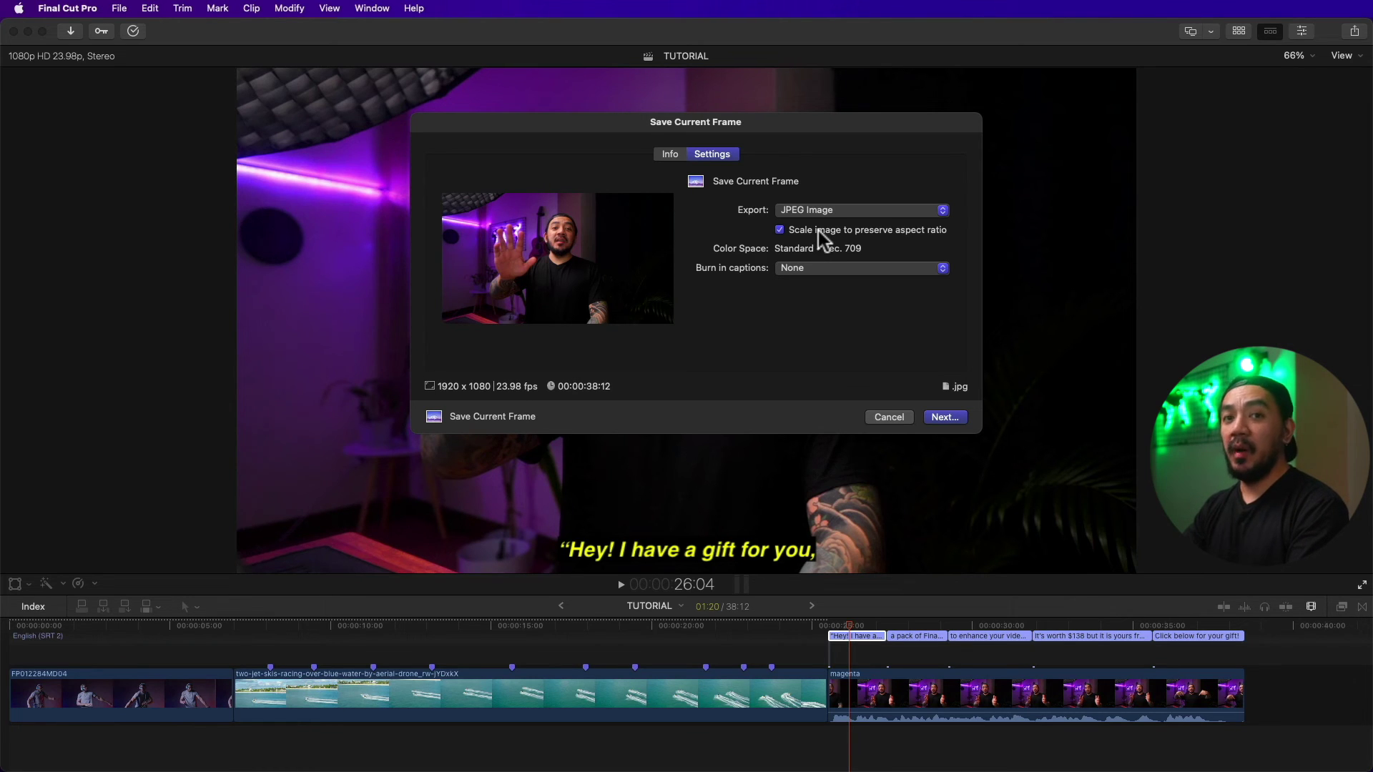
# - Turn off aspect-ratio scaling and cancel the frame export without saving
pyautogui.click(780, 229)
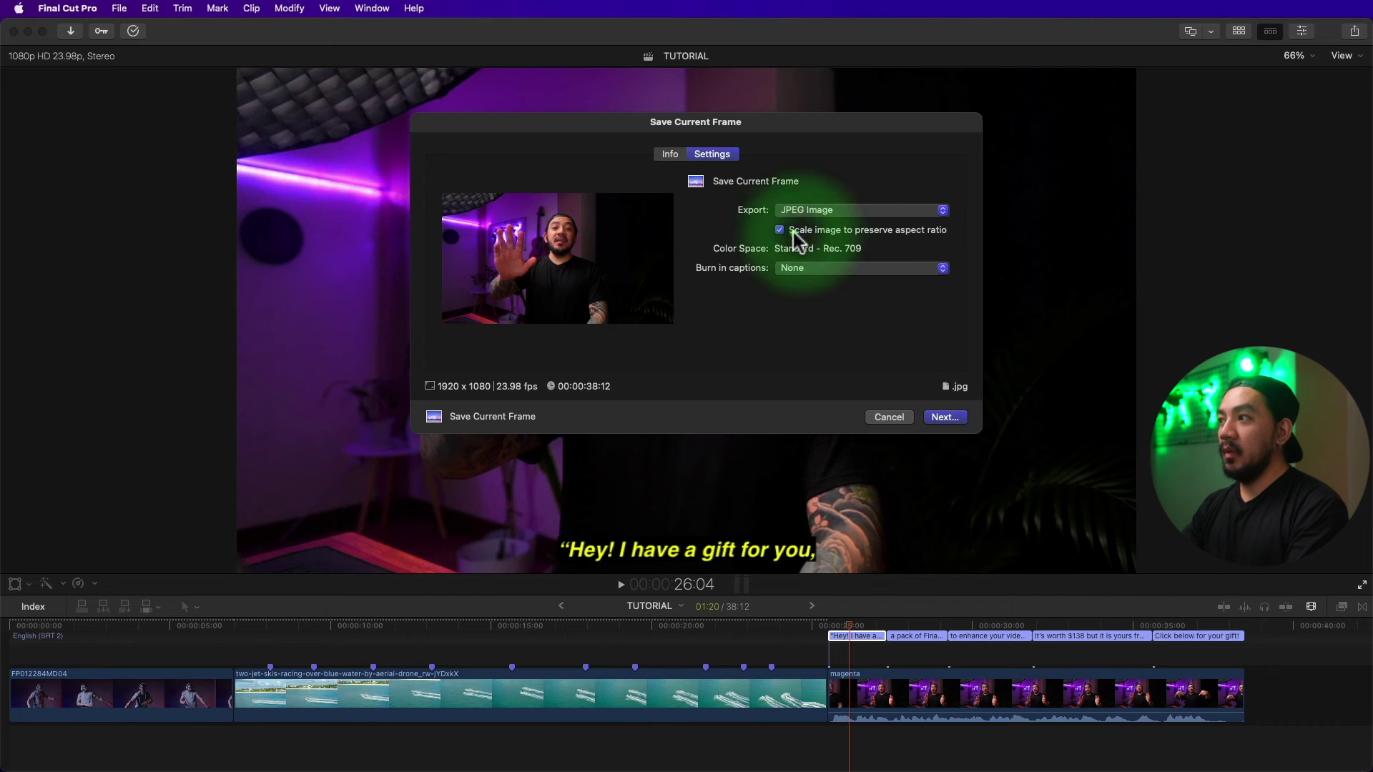
pyautogui.click(823, 232)
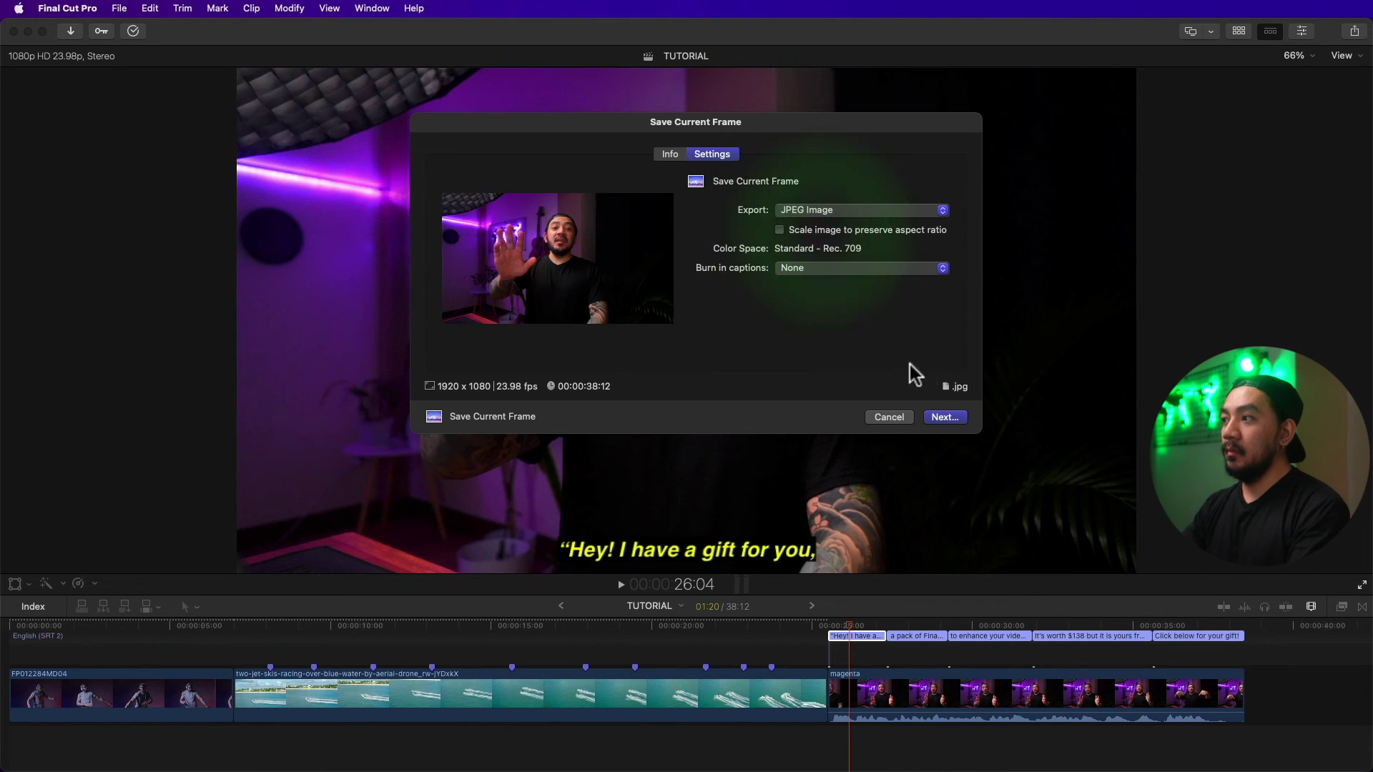
pyautogui.click(900, 418)
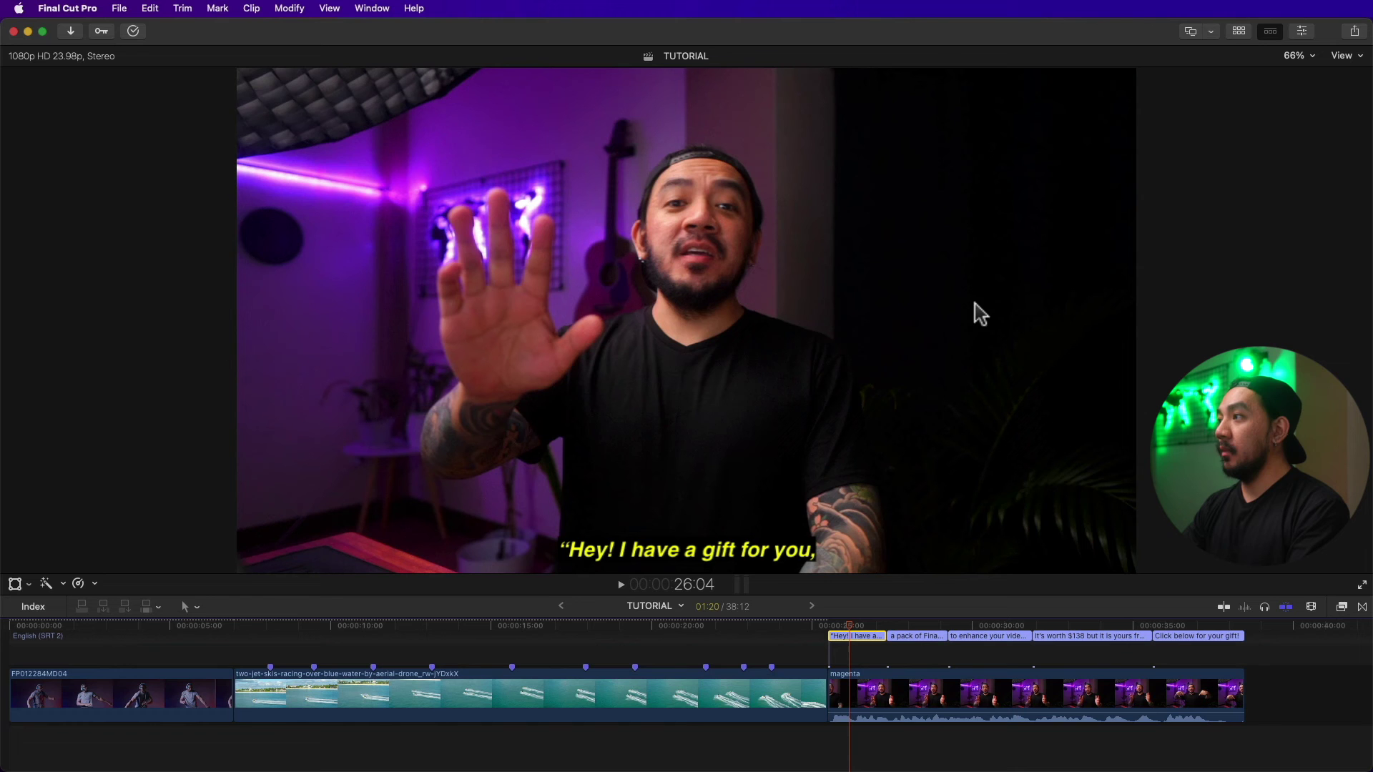
pyautogui.click(120, 8)
# - Create a new NTSC SD project named NTSC
pyautogui.moveTo(143, 31)
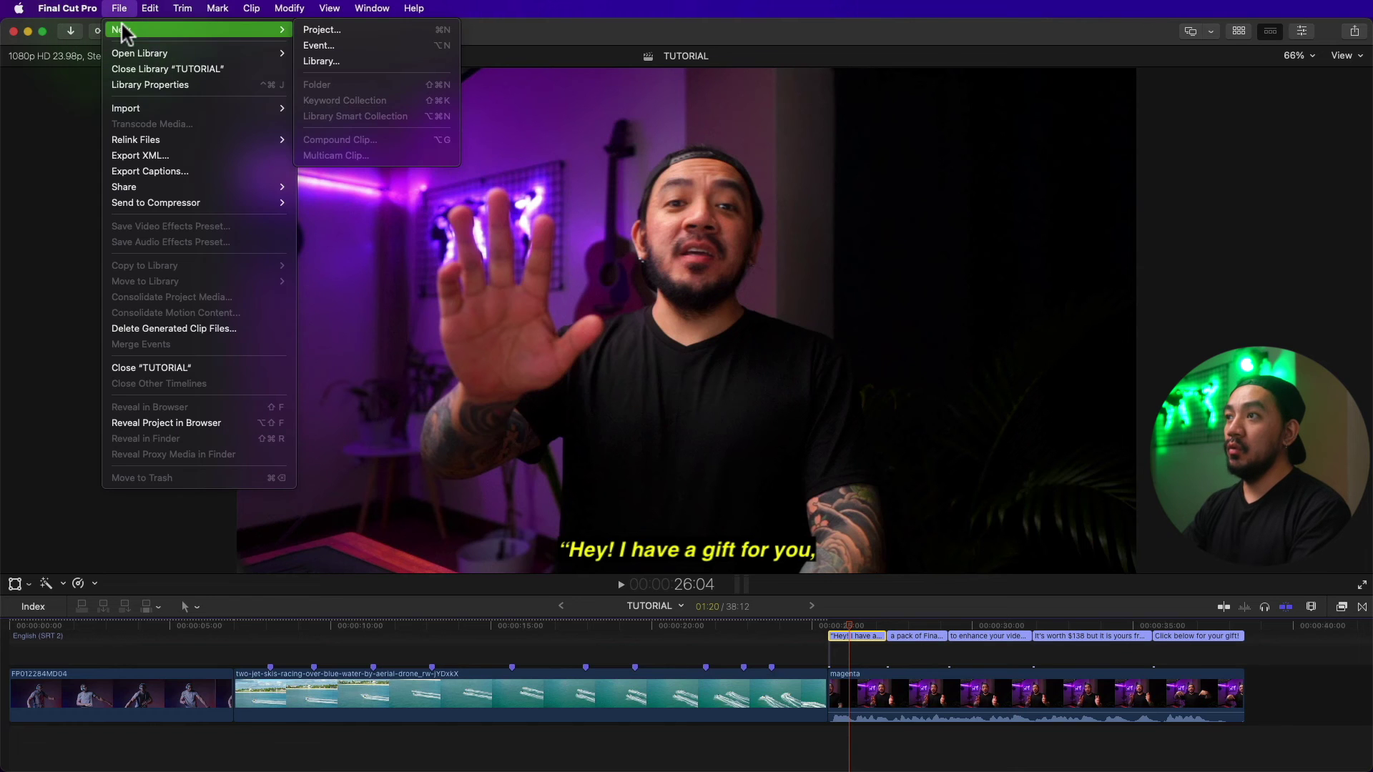
pyautogui.click(318, 31)
pyautogui.click(656, 348)
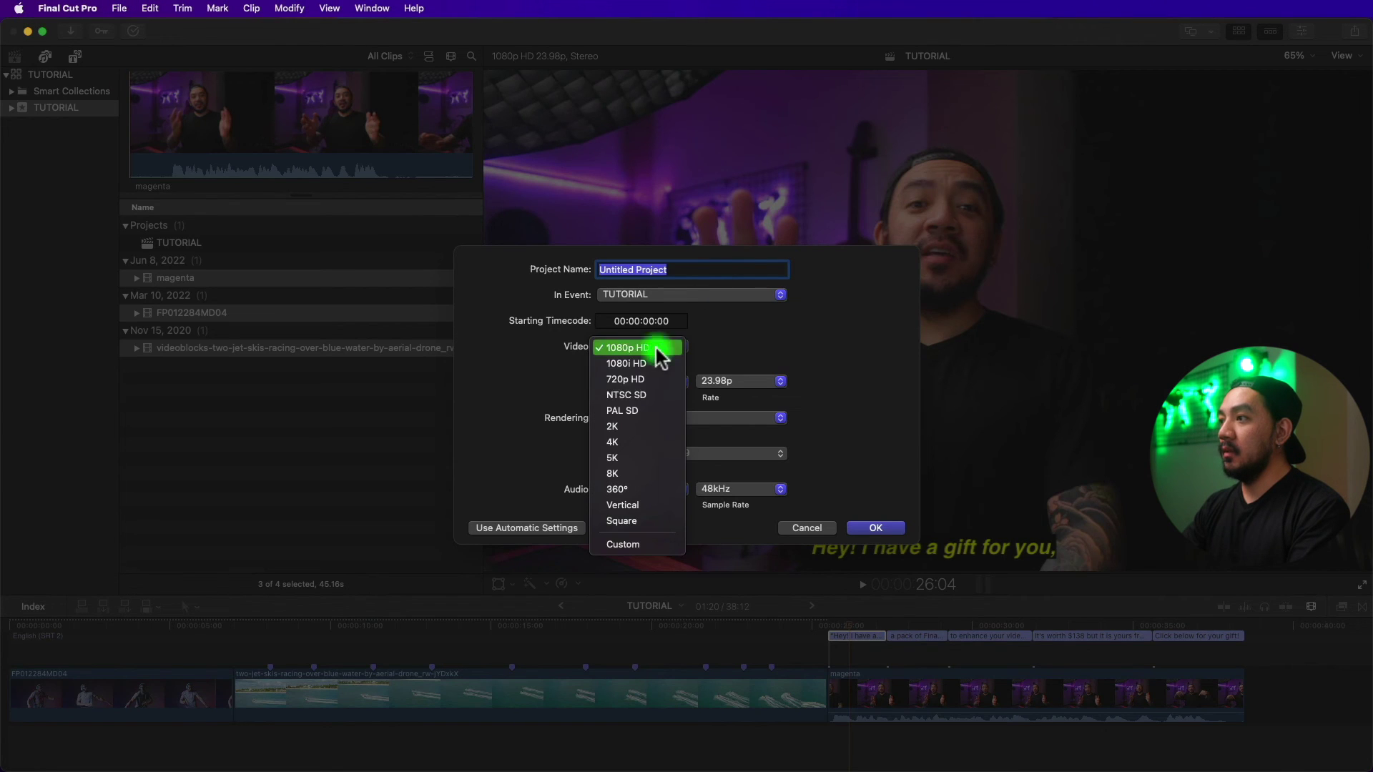
pyautogui.click(644, 393)
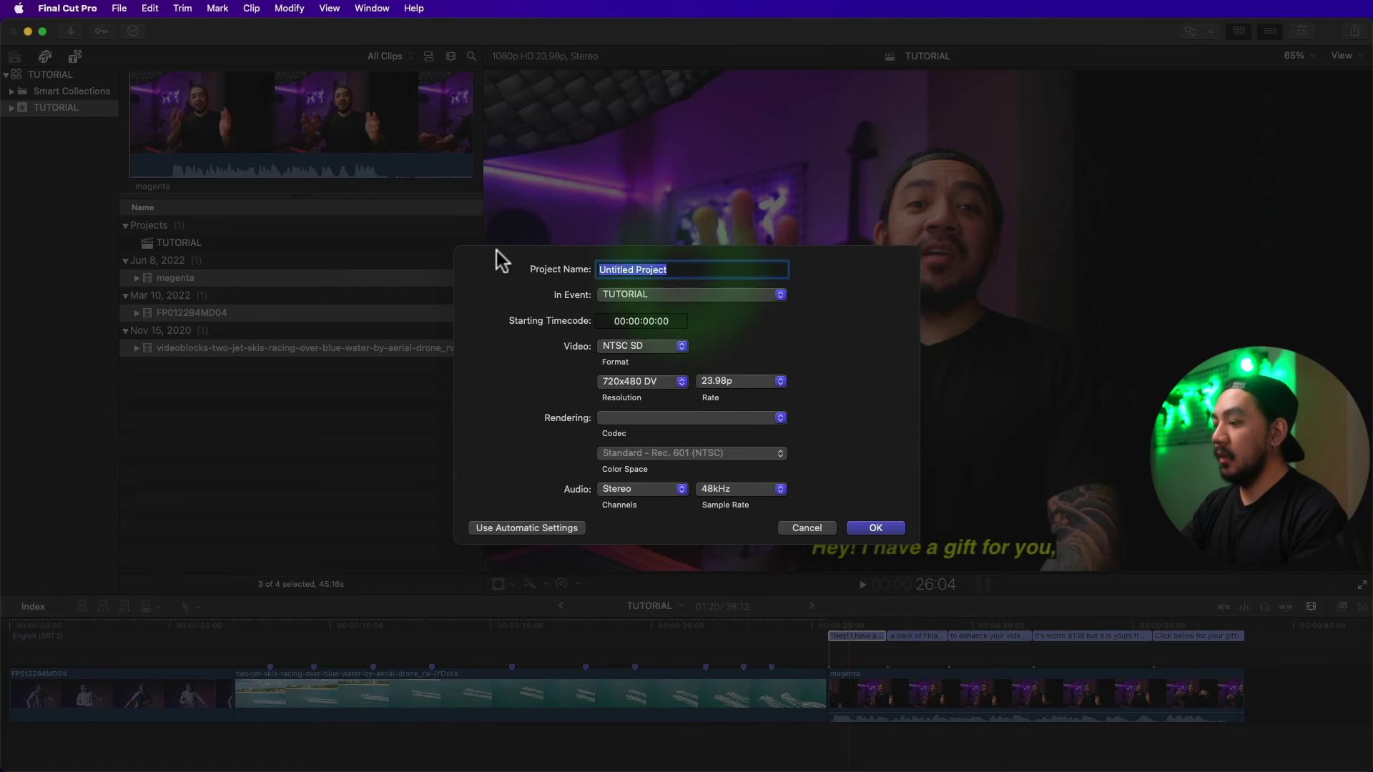
pyautogui.write('NTSCV')
pyautogui.press('BackSpace')
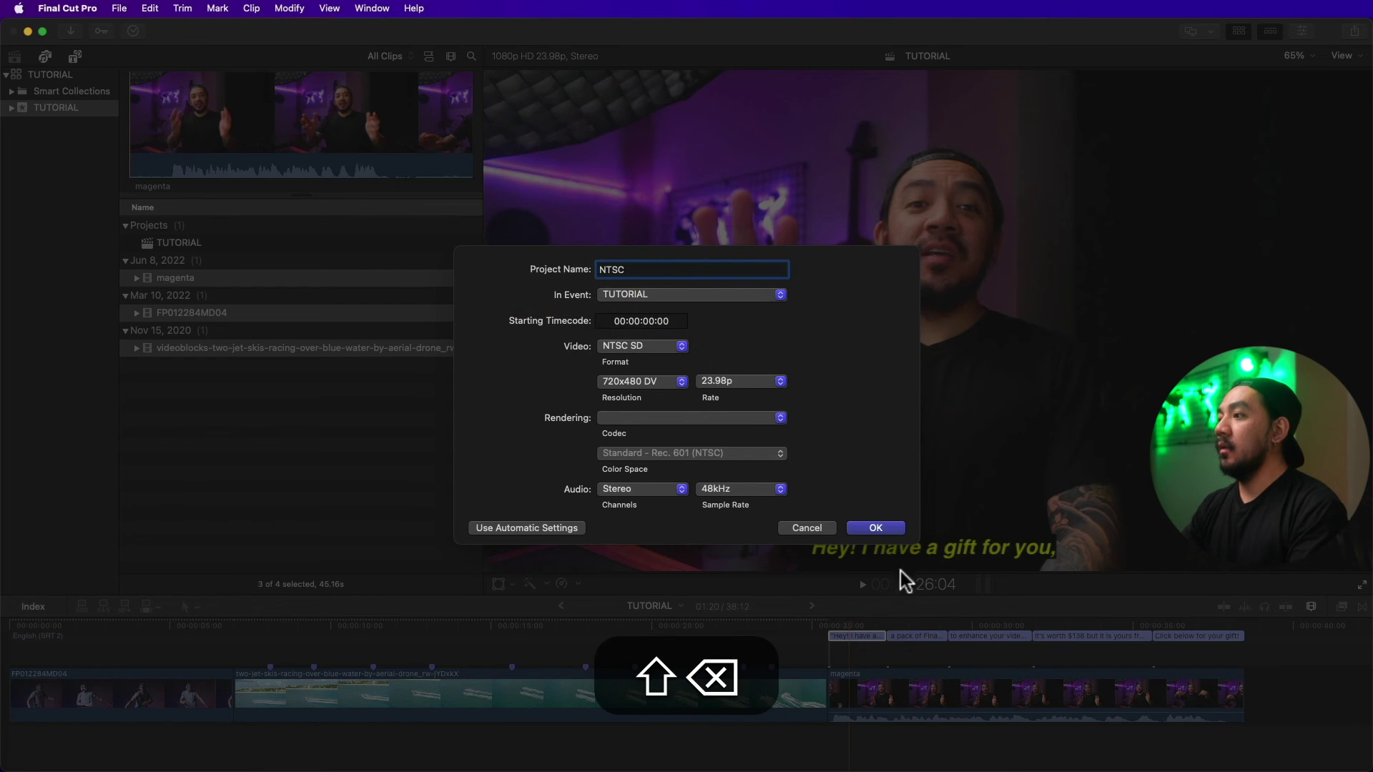
pyautogui.click(880, 527)
# - Copy the magenta clip from TUTORIAL and paste it into the NTSC timeline, fitted to view
pyautogui.doubleClick(181, 261)
pyautogui.click(984, 697)
pyautogui.click(921, 683)
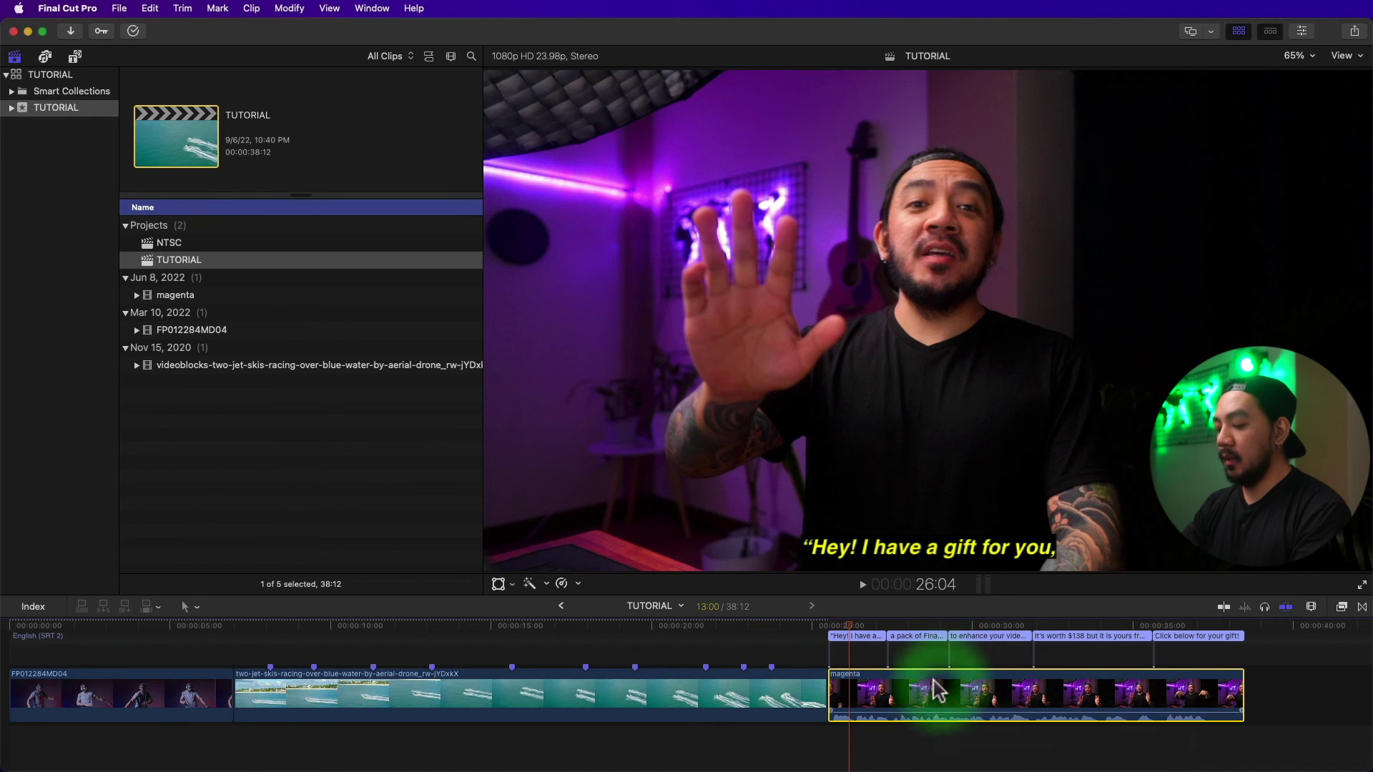
pyautogui.press('super+c')
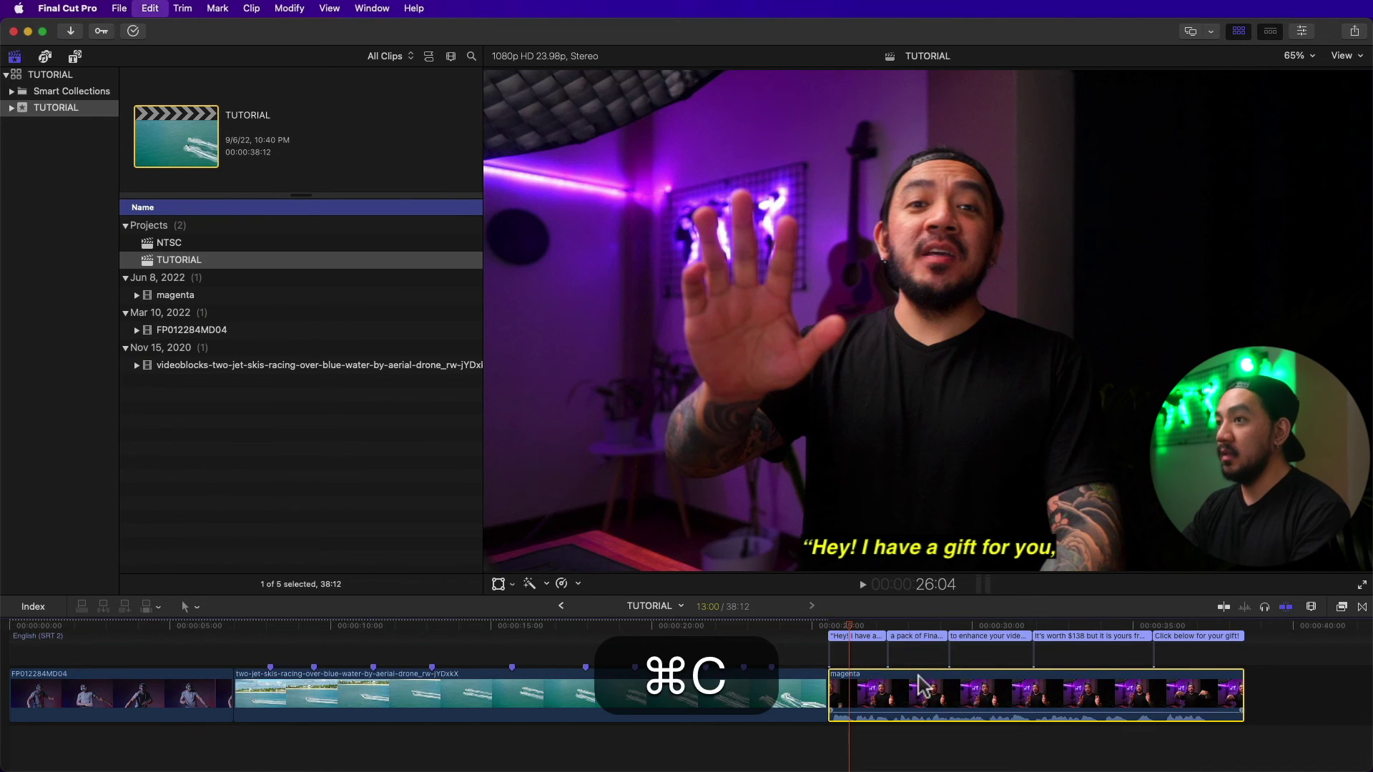
pyautogui.doubleClick(161, 247)
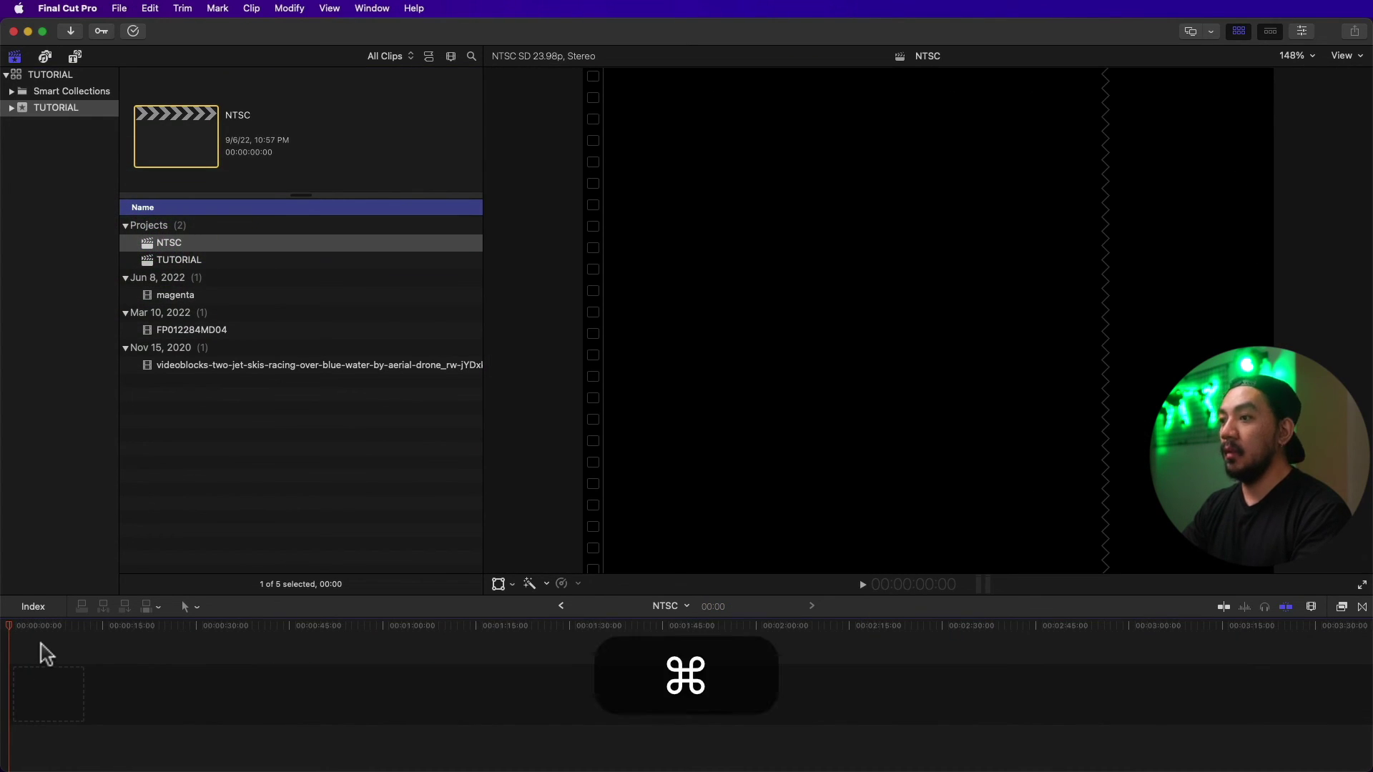
pyautogui.press('super+v')
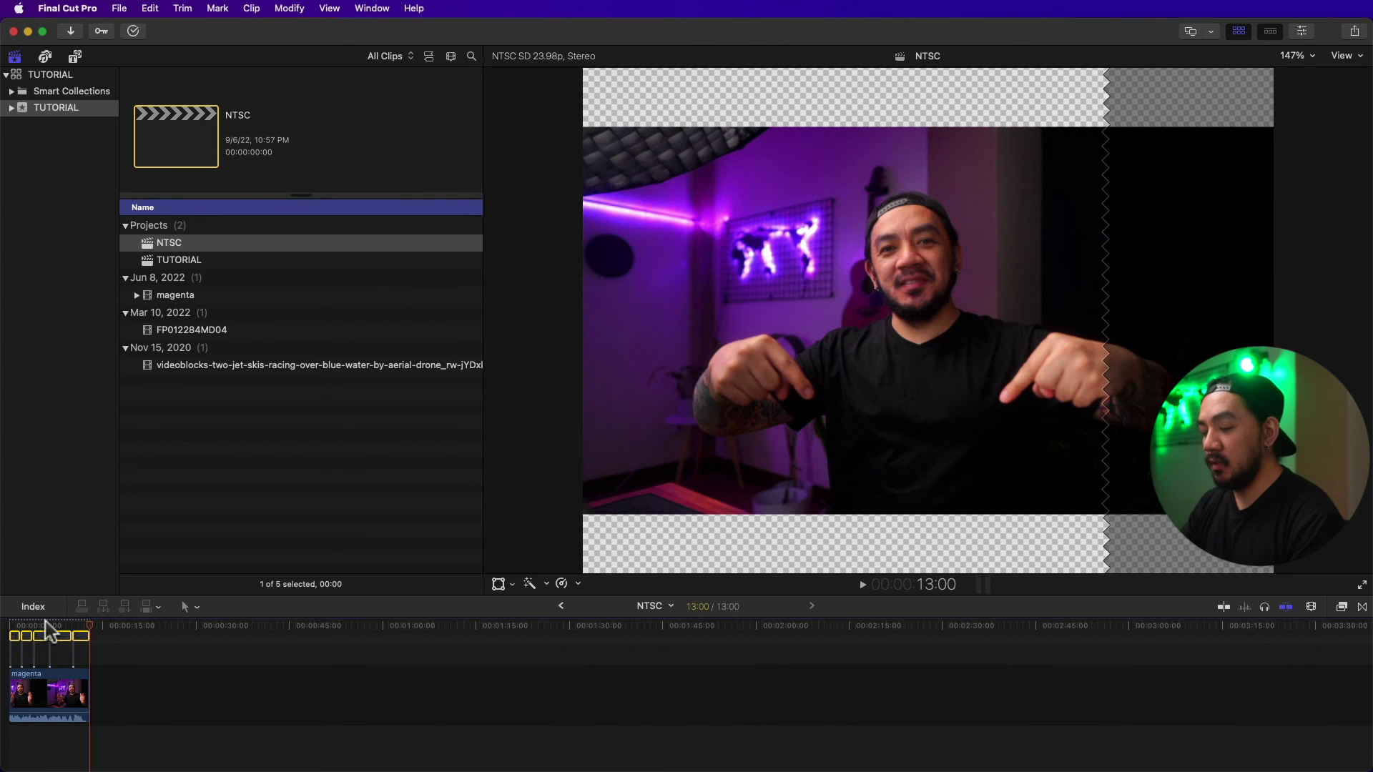
pyautogui.hotkey('shift', 'z')
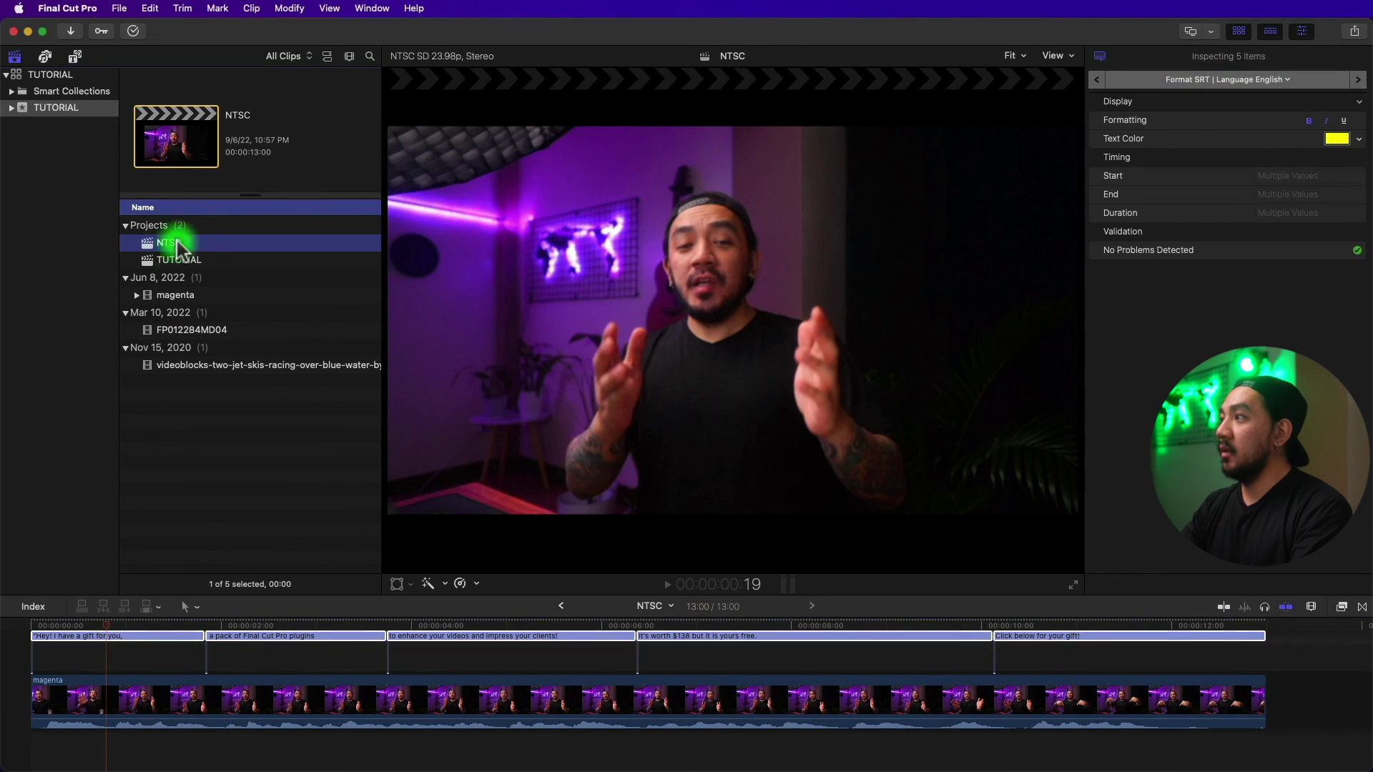
pyautogui.click(177, 243)
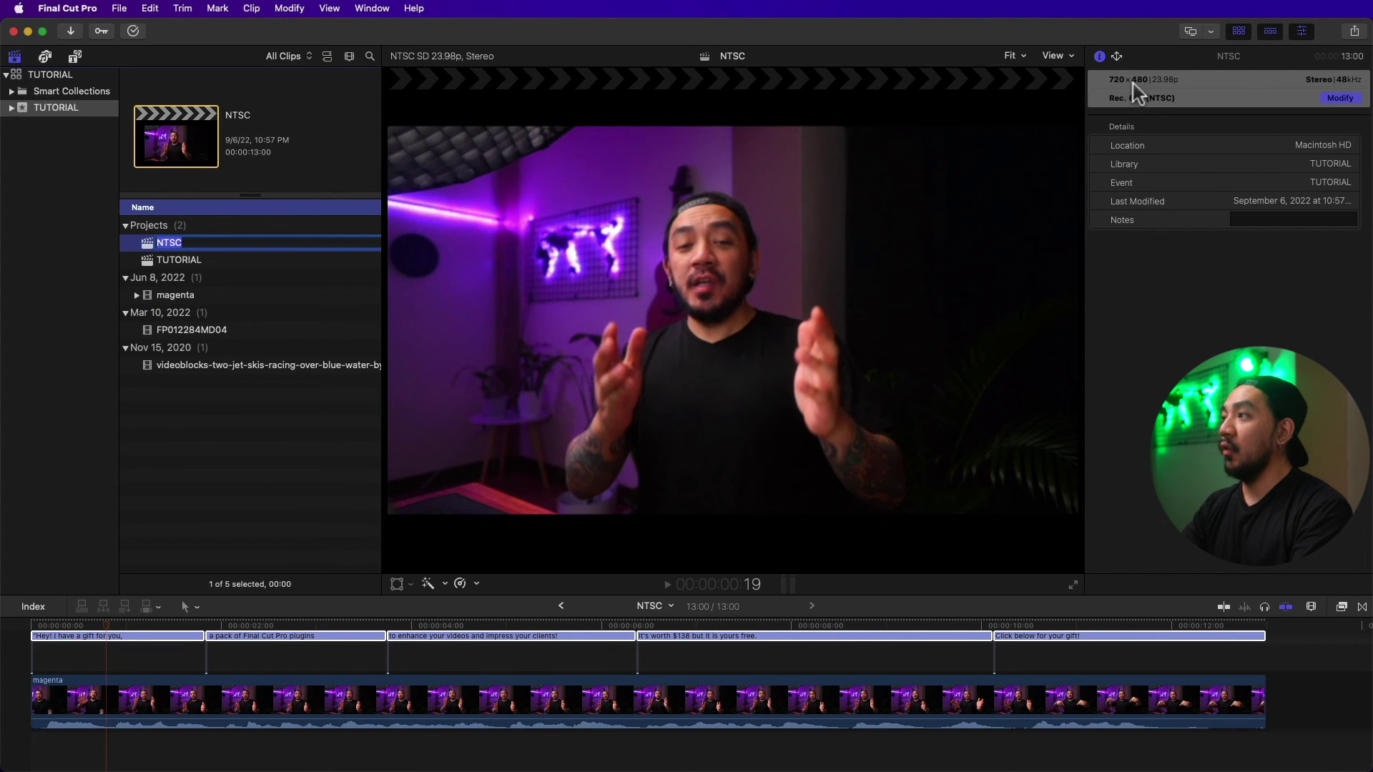
pyautogui.click(1354, 31)
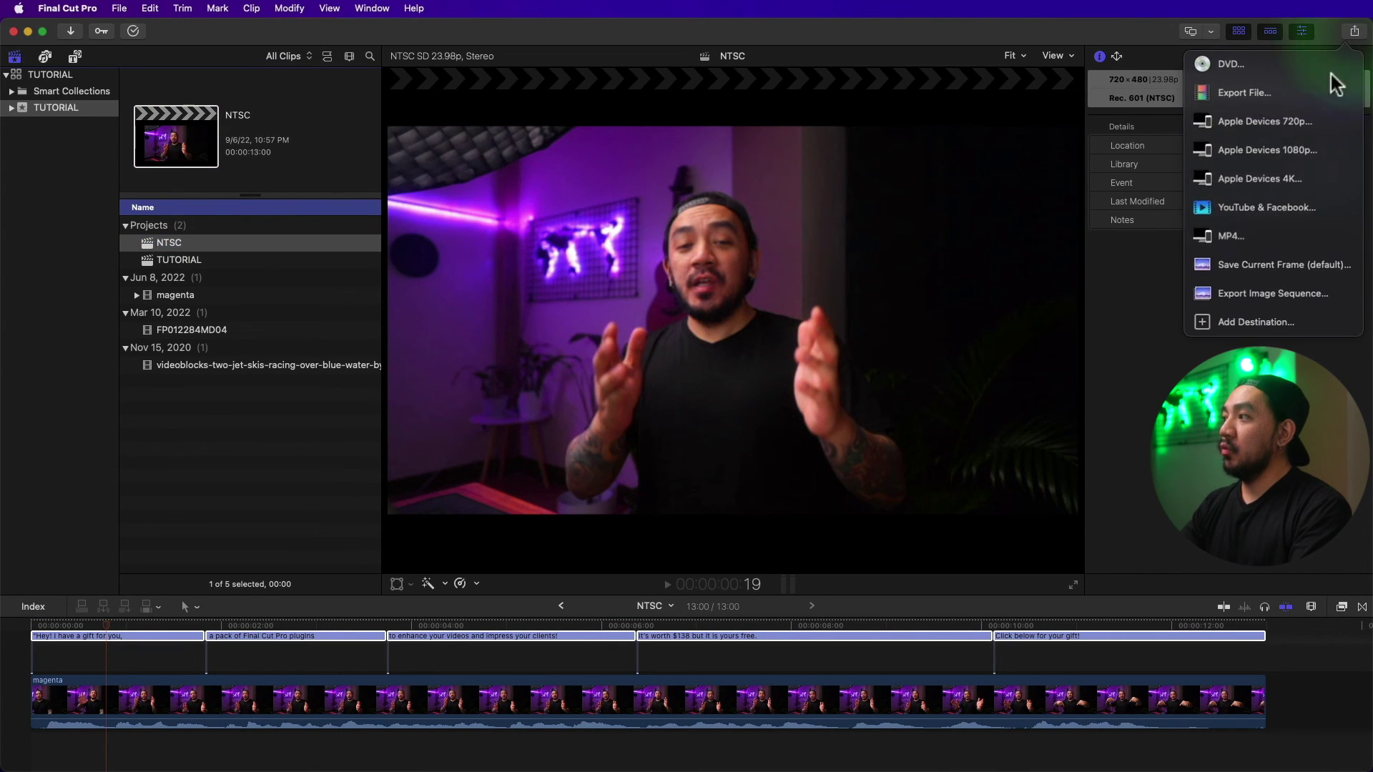
# - Save the frame at 720 x 480 without aspect scaling, titled NTSC UNCHECK, to the Desktop
pyautogui.click(1277, 264)
pyautogui.click(706, 170)
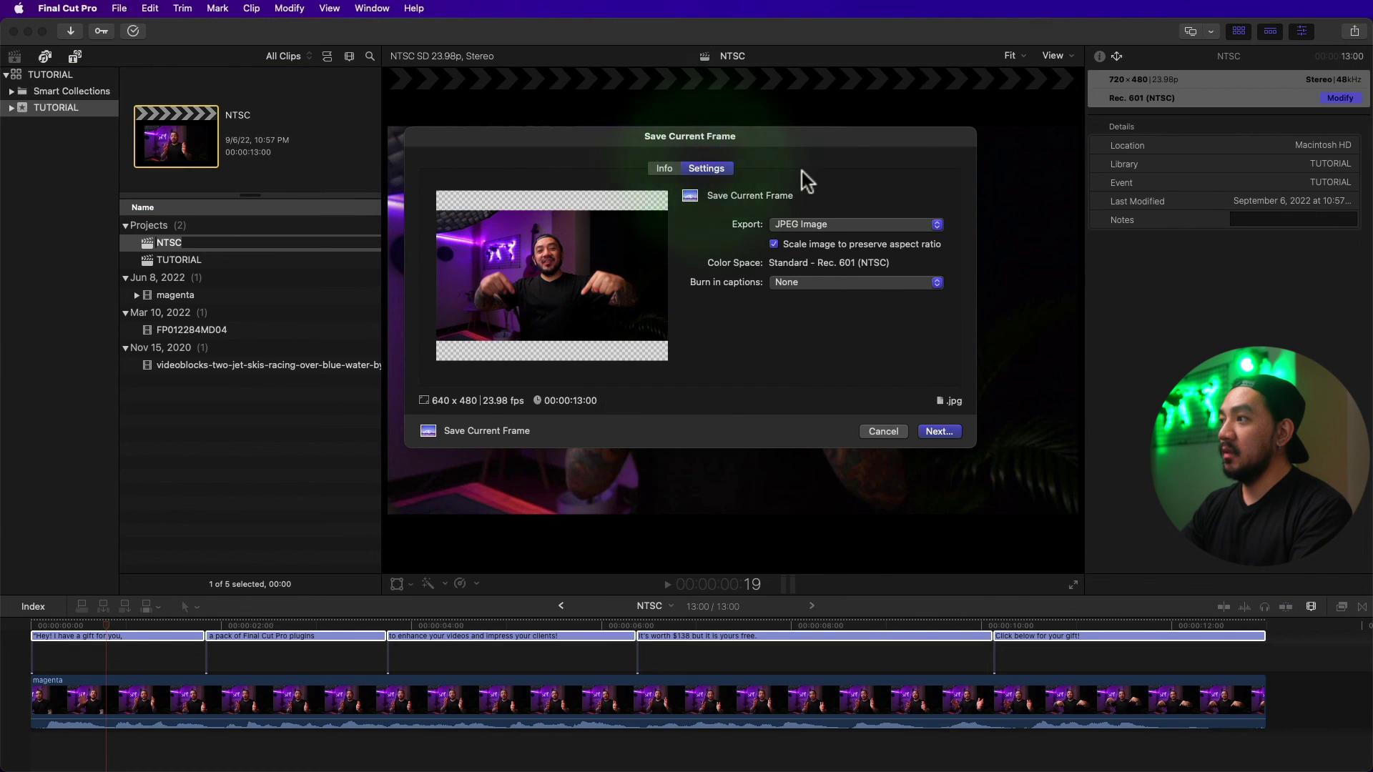
pyautogui.click(774, 244)
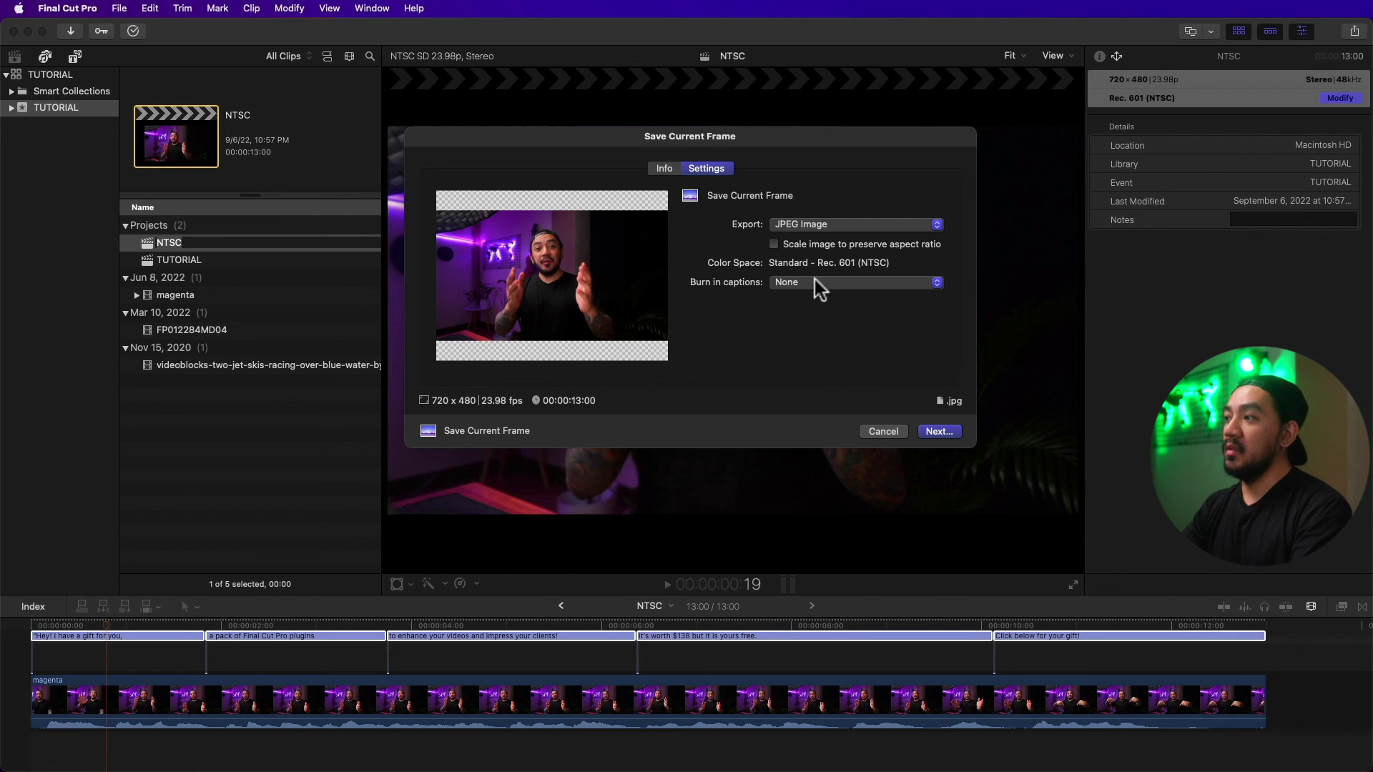
pyautogui.click(665, 169)
pyautogui.moveTo(747, 190); pyautogui.dragTo(659, 192)
pyautogui.click(762, 192)
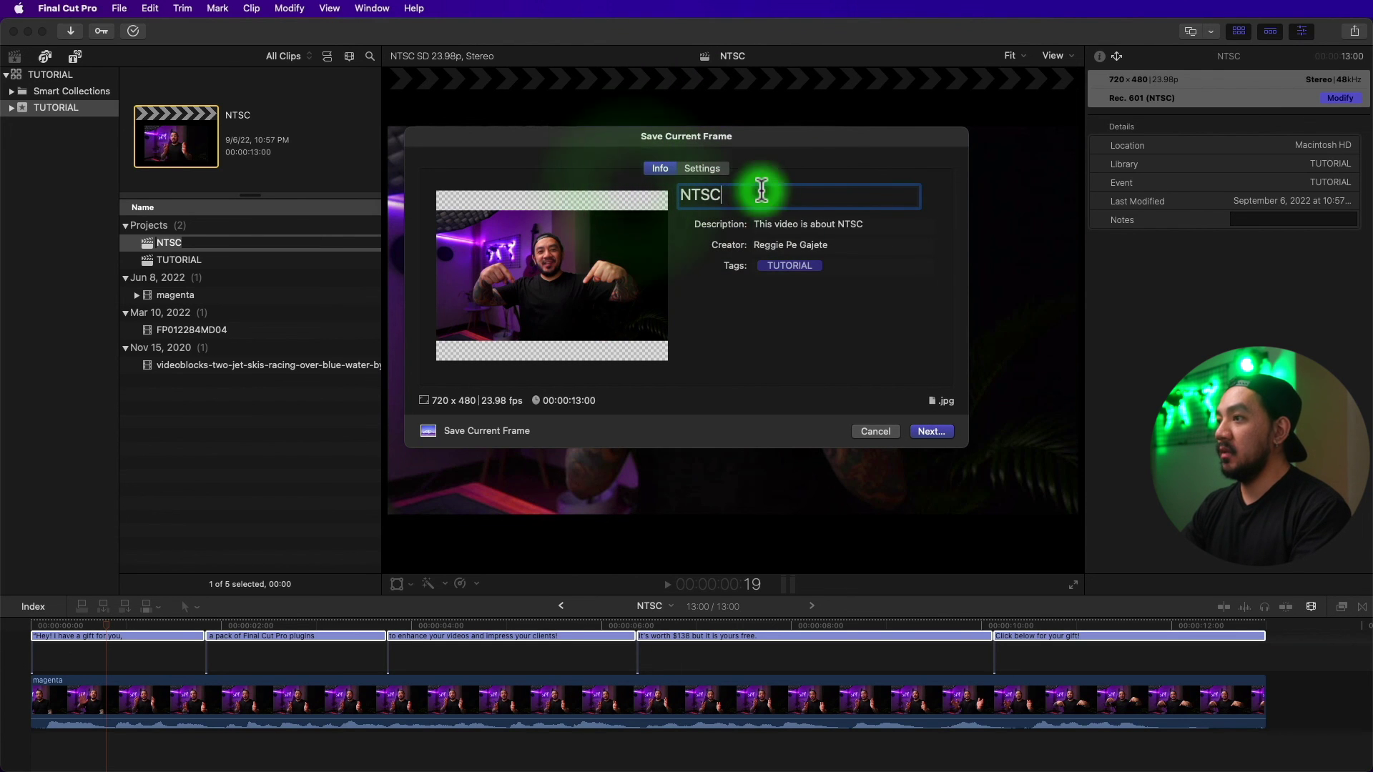
pyautogui.write('UNCHECK')
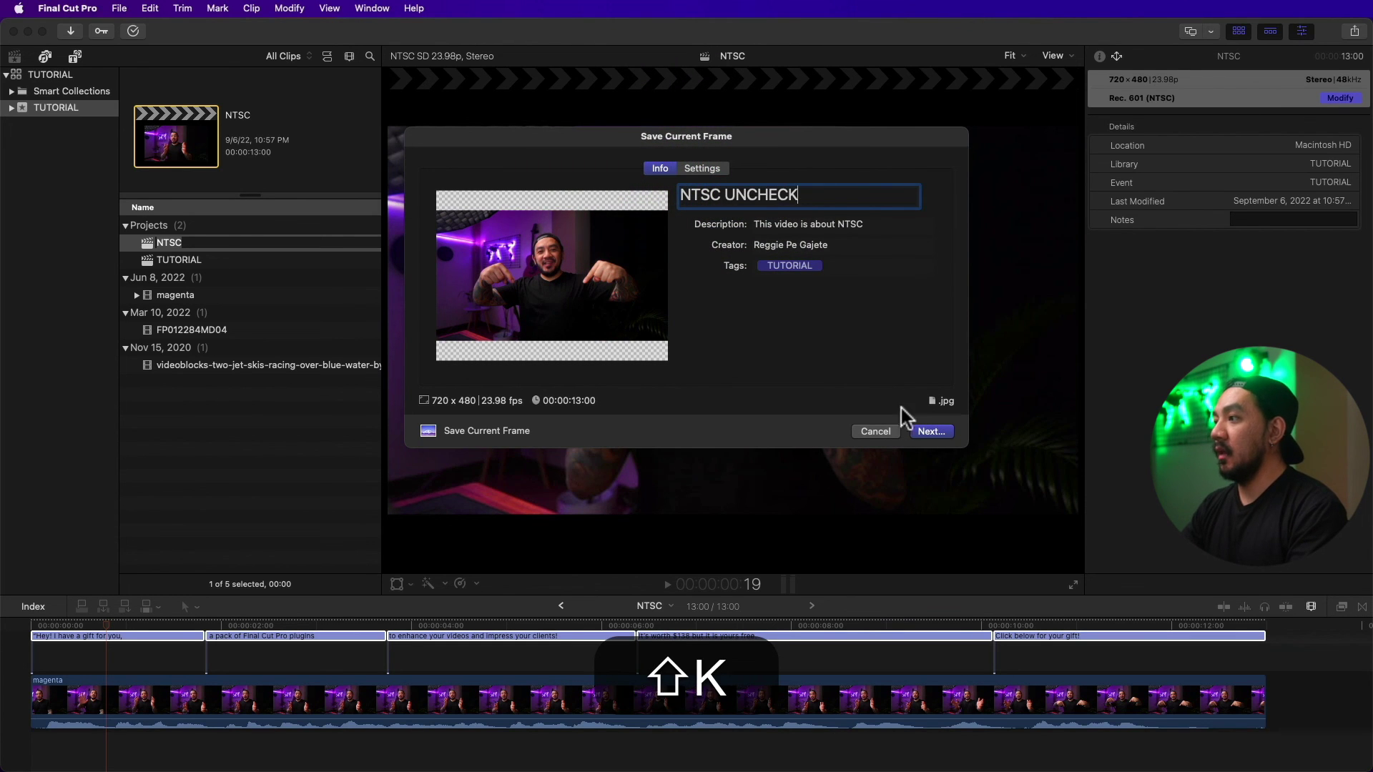
pyautogui.press('Return')
pyautogui.click(950, 449)
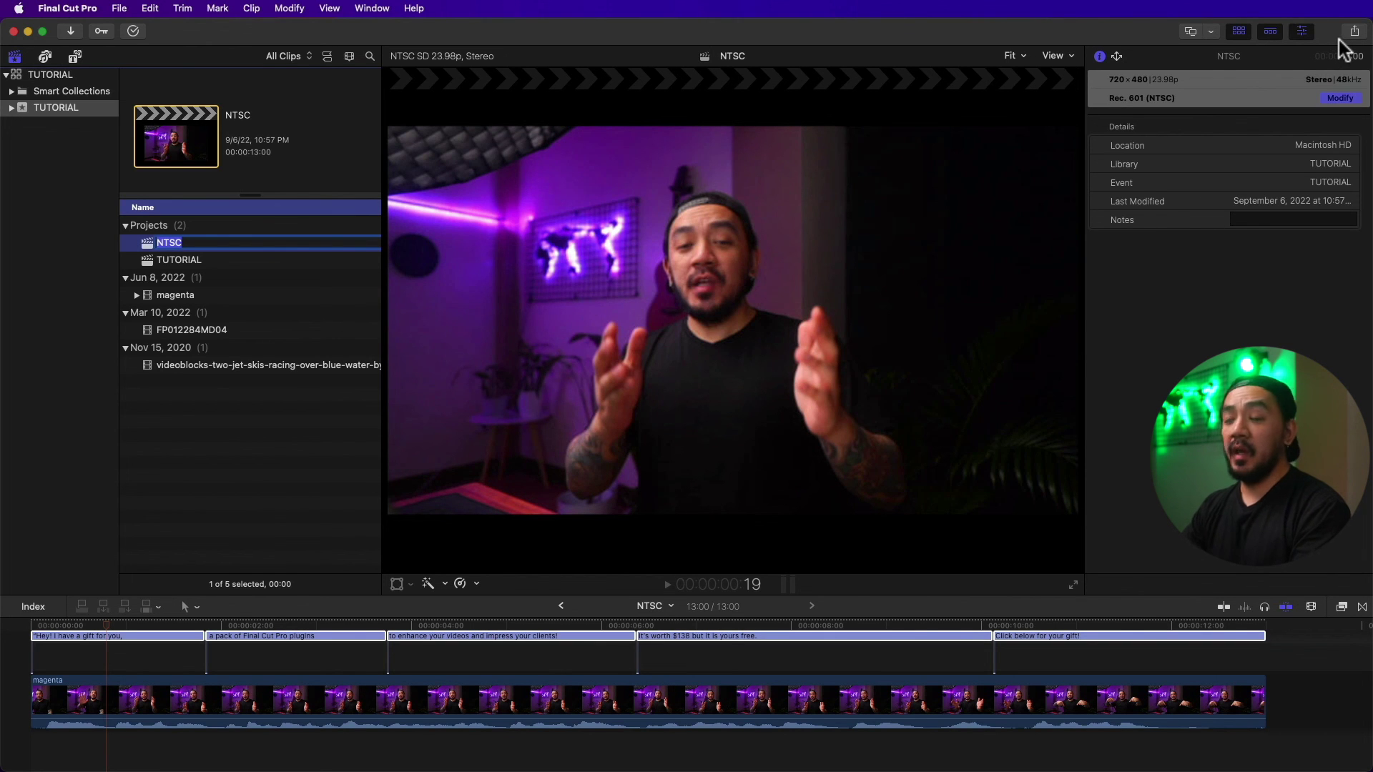
# - Save the frame again with aspect scaling on (640 x 480) as NTSC CHECK.jpg on the Desktop
pyautogui.click(1355, 31)
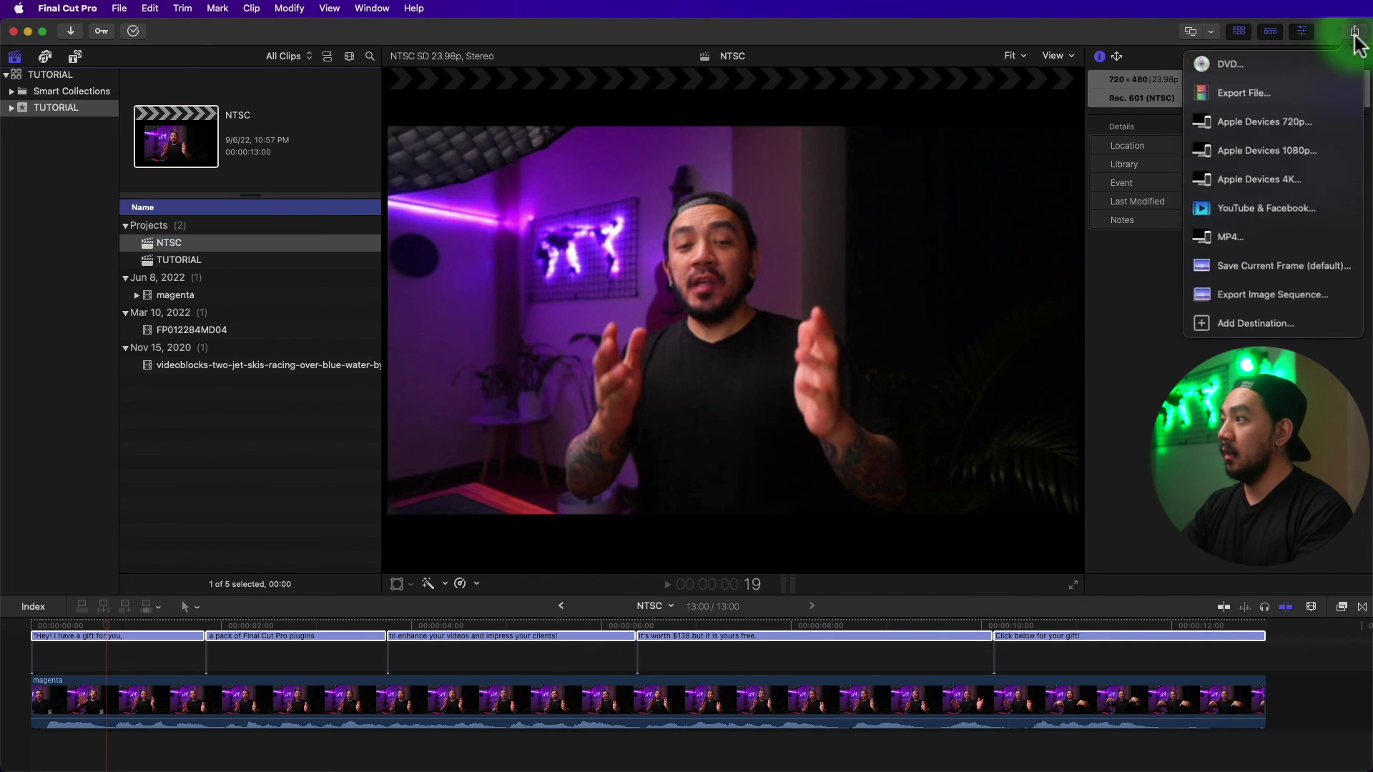
pyautogui.click(1278, 268)
pyautogui.click(696, 172)
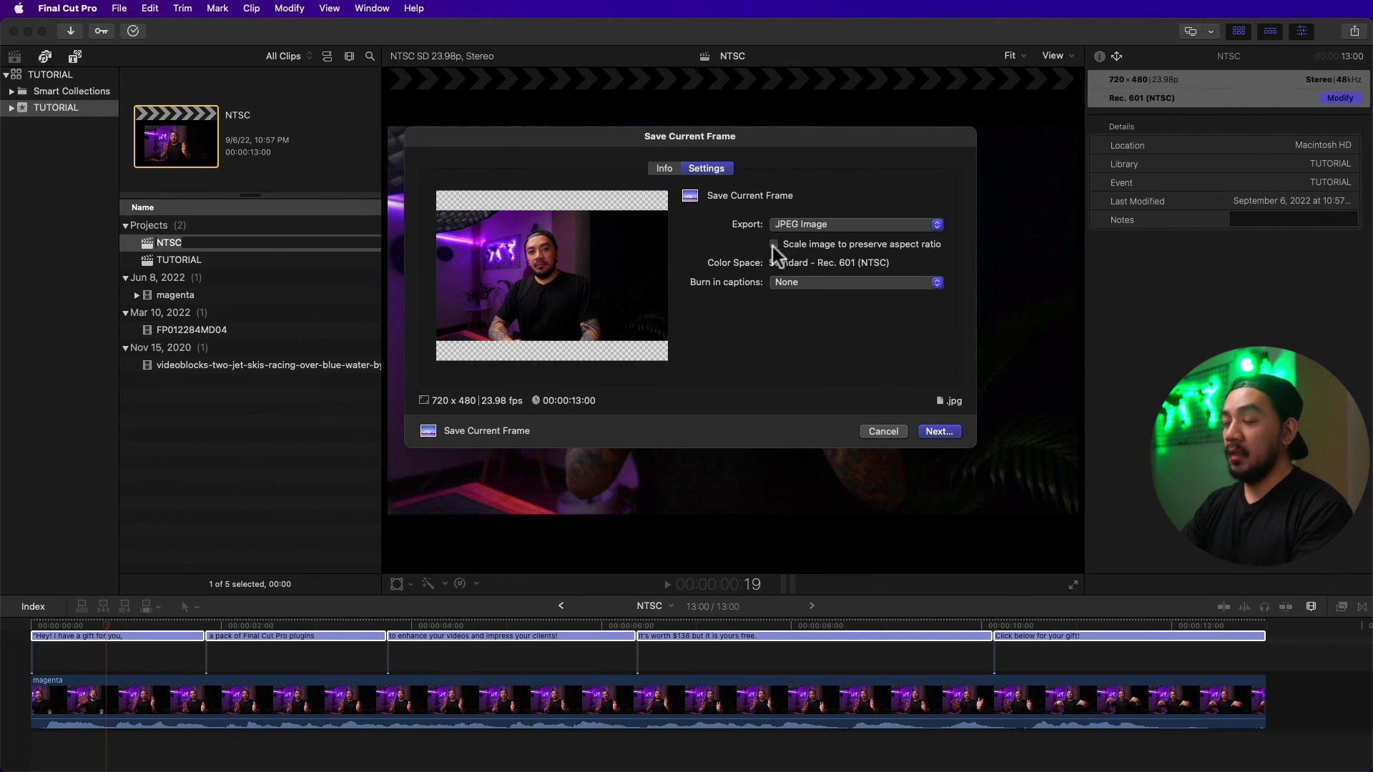
pyautogui.click(774, 246)
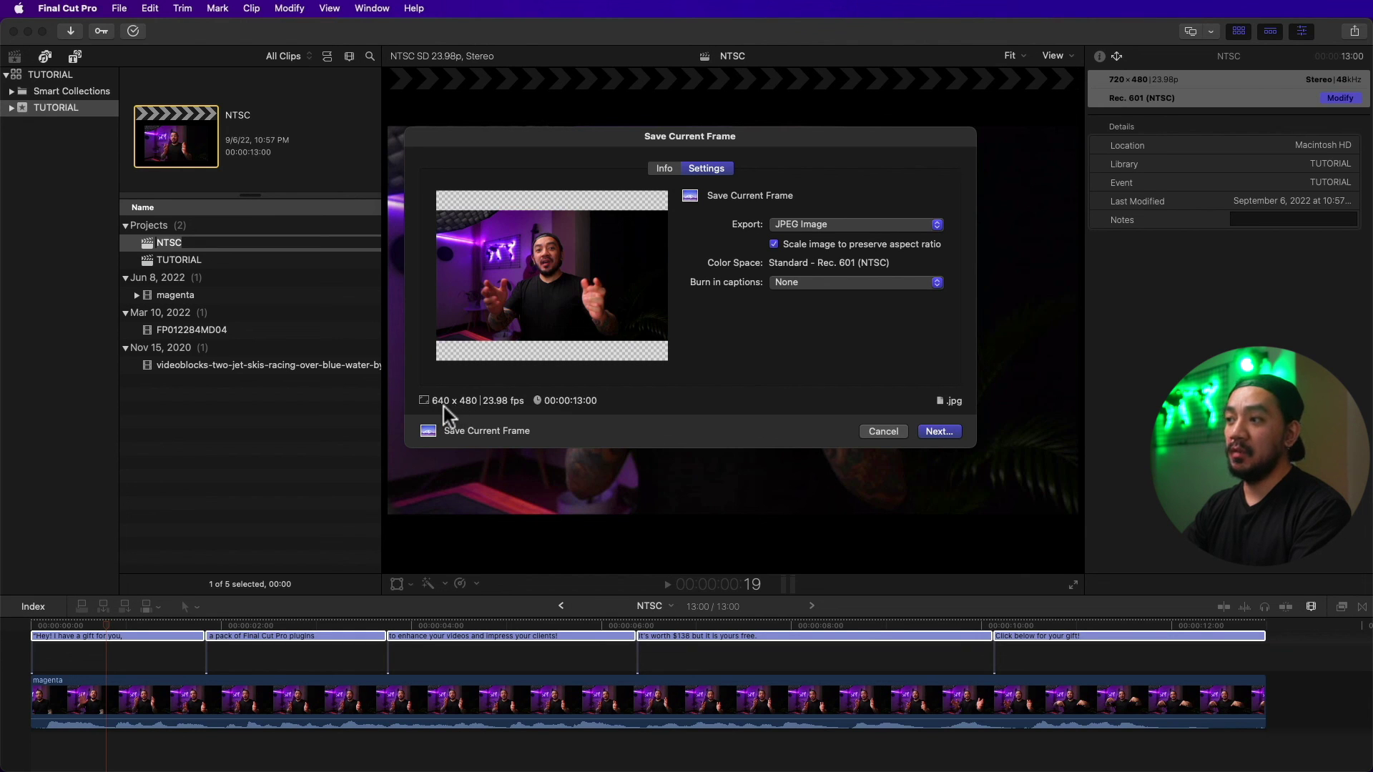
pyautogui.click(664, 168)
pyautogui.click(742, 195)
pyautogui.write('CHECK')
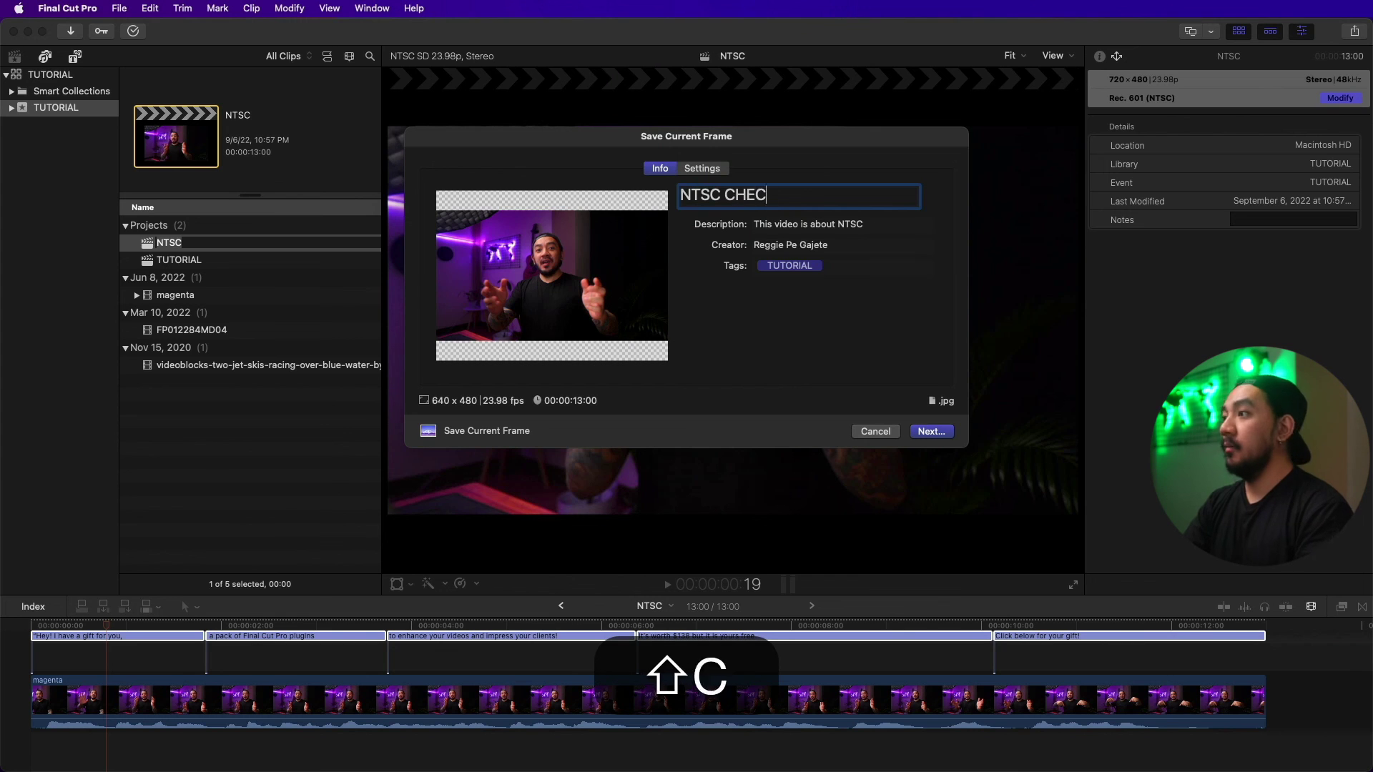
pyautogui.click(932, 431)
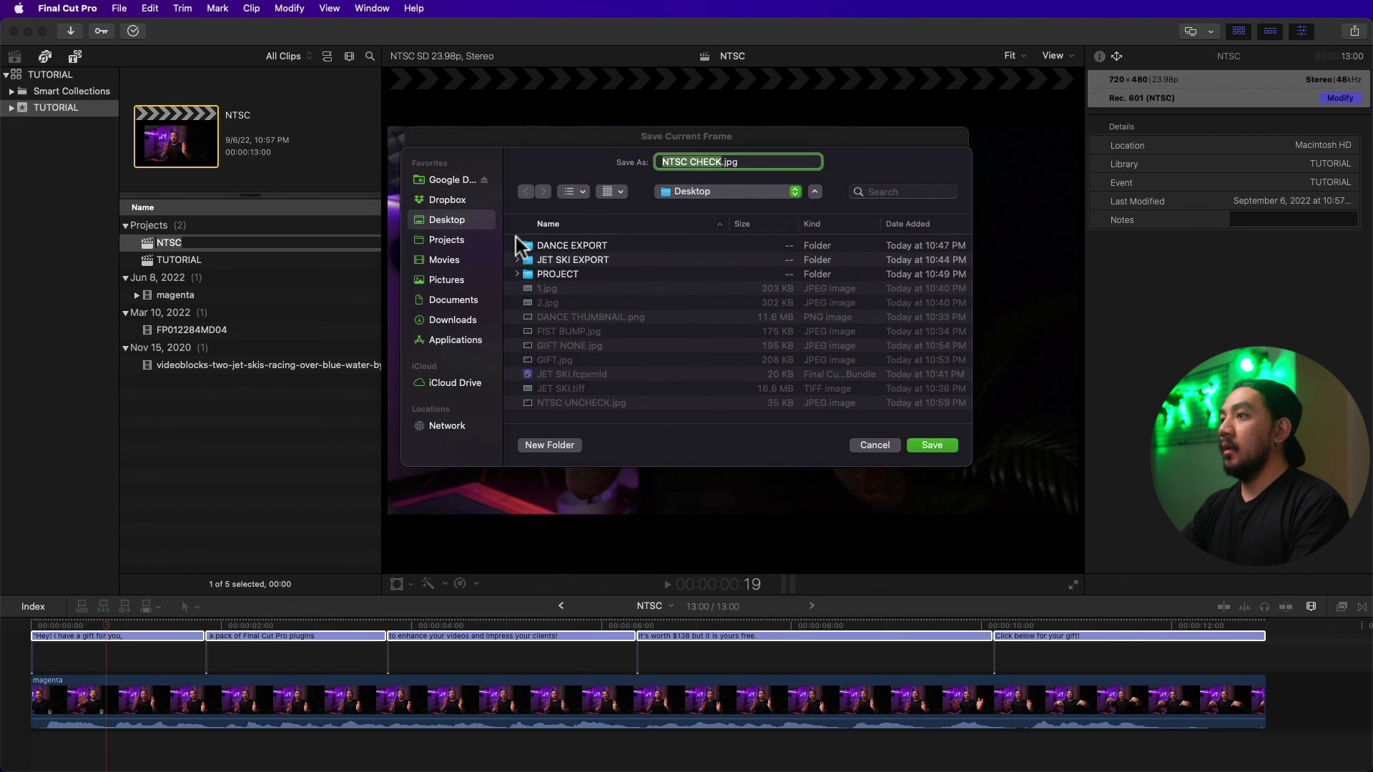
pyautogui.click(932, 444)
pyautogui.hotkey('ctrl', 'Right')
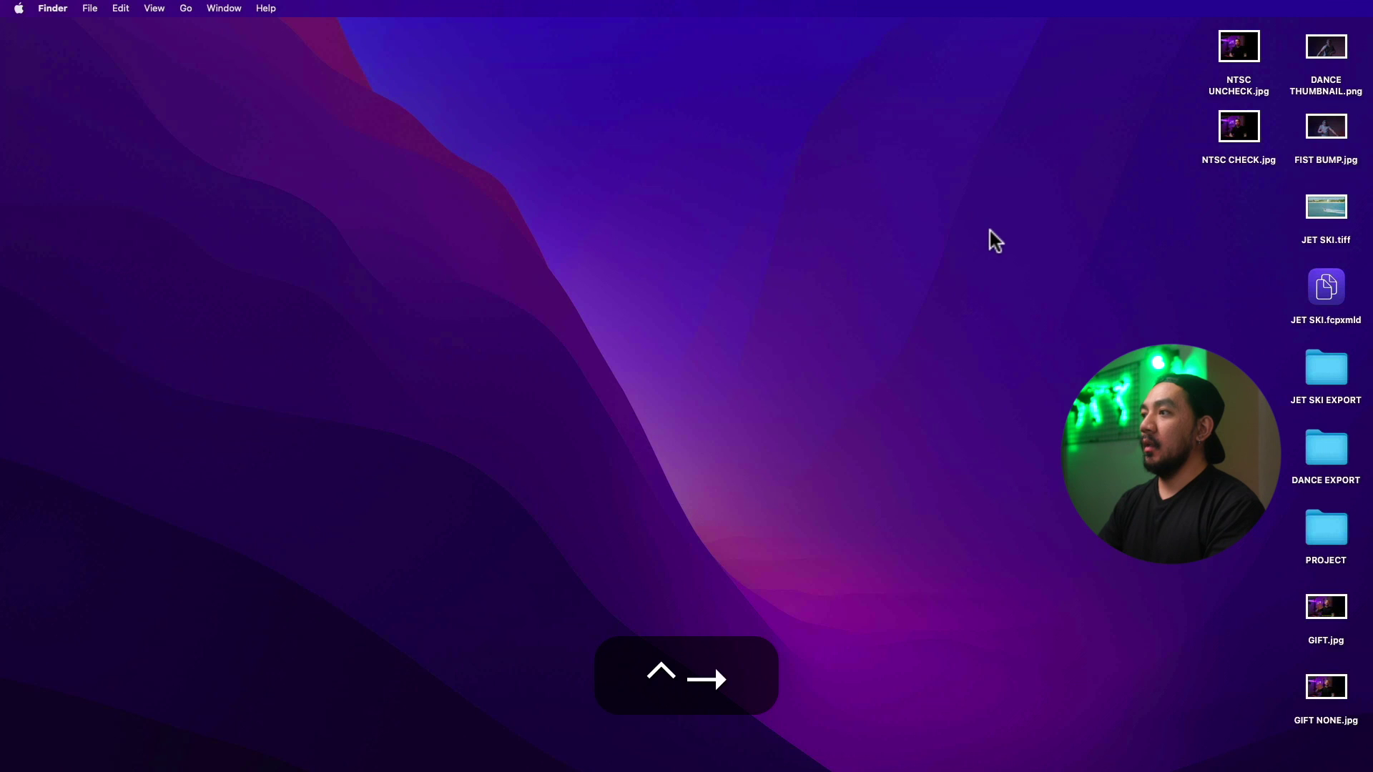
# - Quick Look NTSC CHECK.jpg in an enlarged window, then NTSC UNCHECK.jpg
pyautogui.click(1223, 126)
pyautogui.press('space')
pyautogui.doubleClick(494, 43)
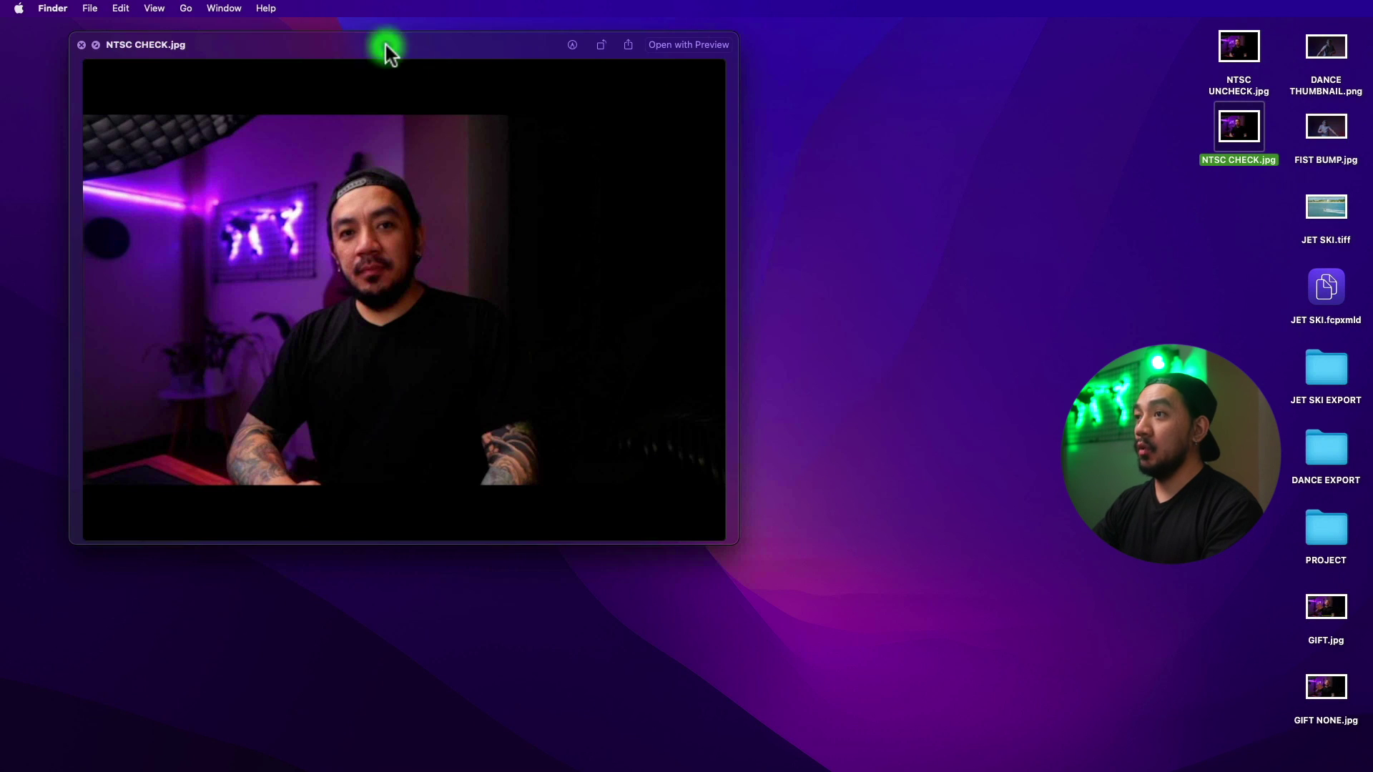
pyautogui.click(1235, 92)
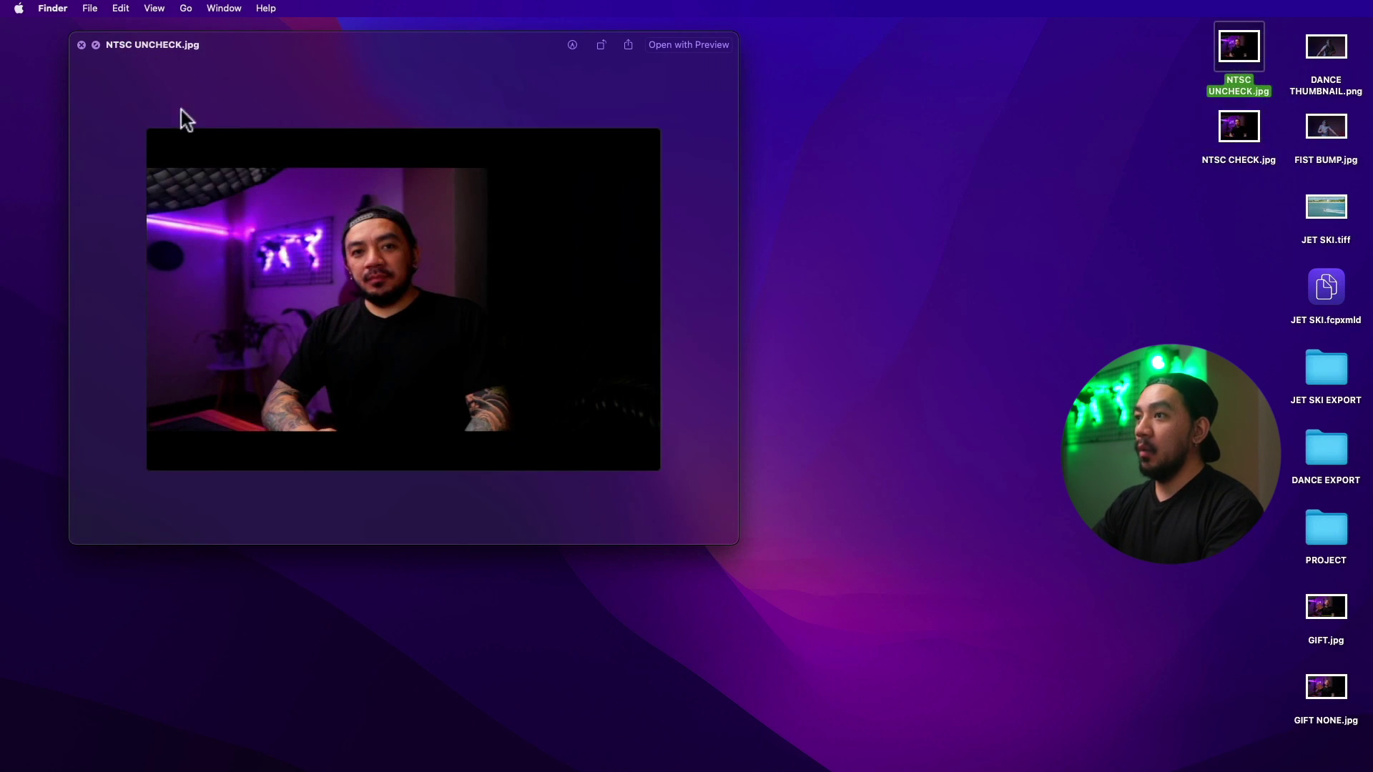